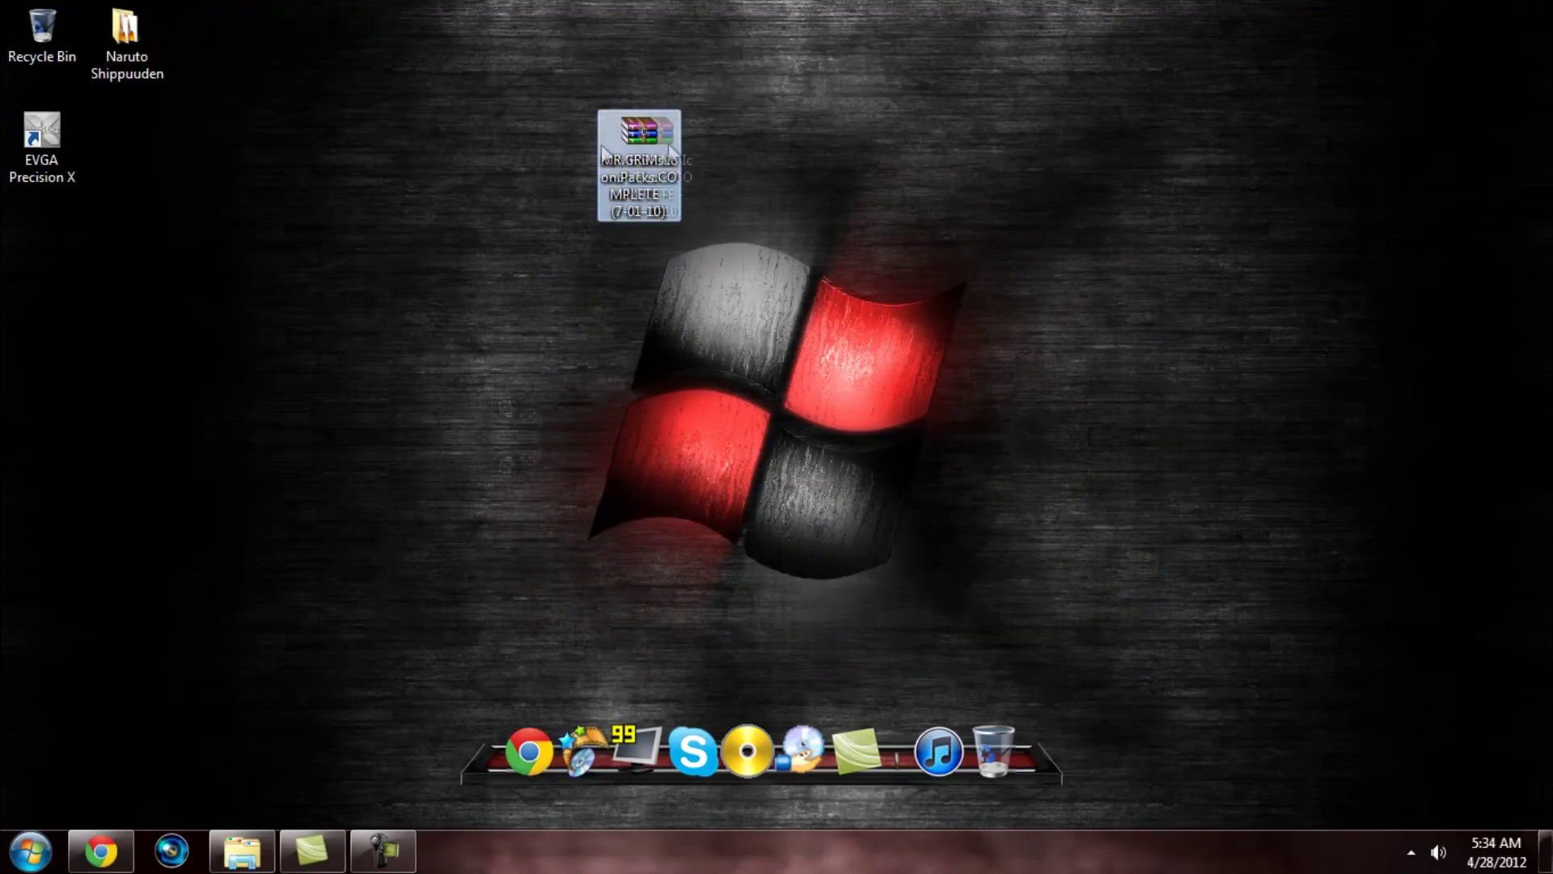
Clear the desktop selection and drag items around the desktop
click(1302, 242)
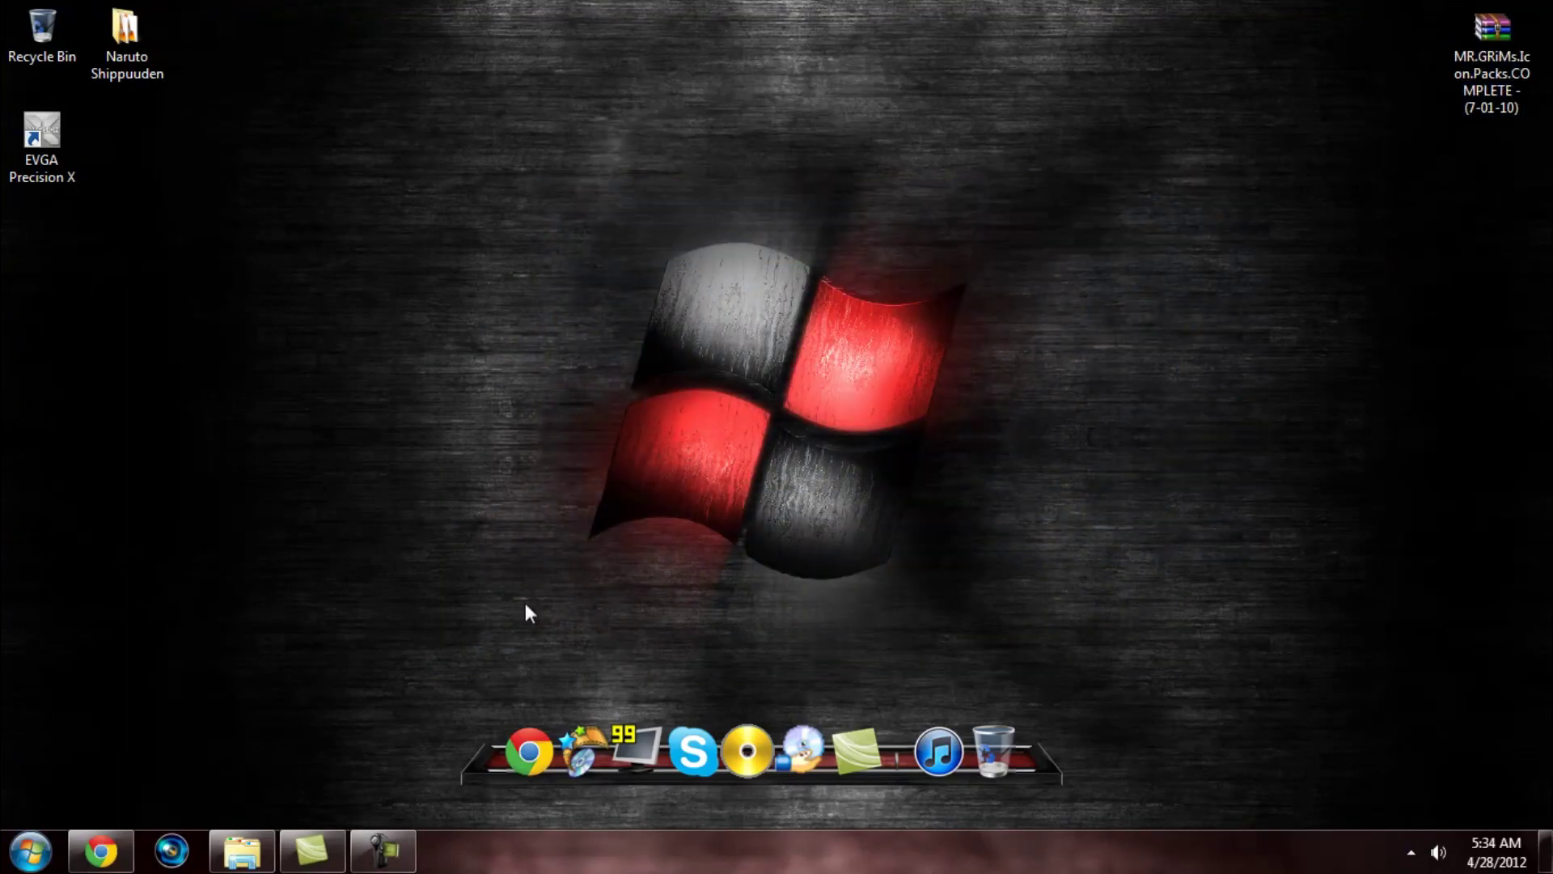
drag(525, 617, 1245, 149)
drag(1012, 209, 507, 596)
drag(633, 626, 385, 553)
drag(330, 665, 1148, 804)
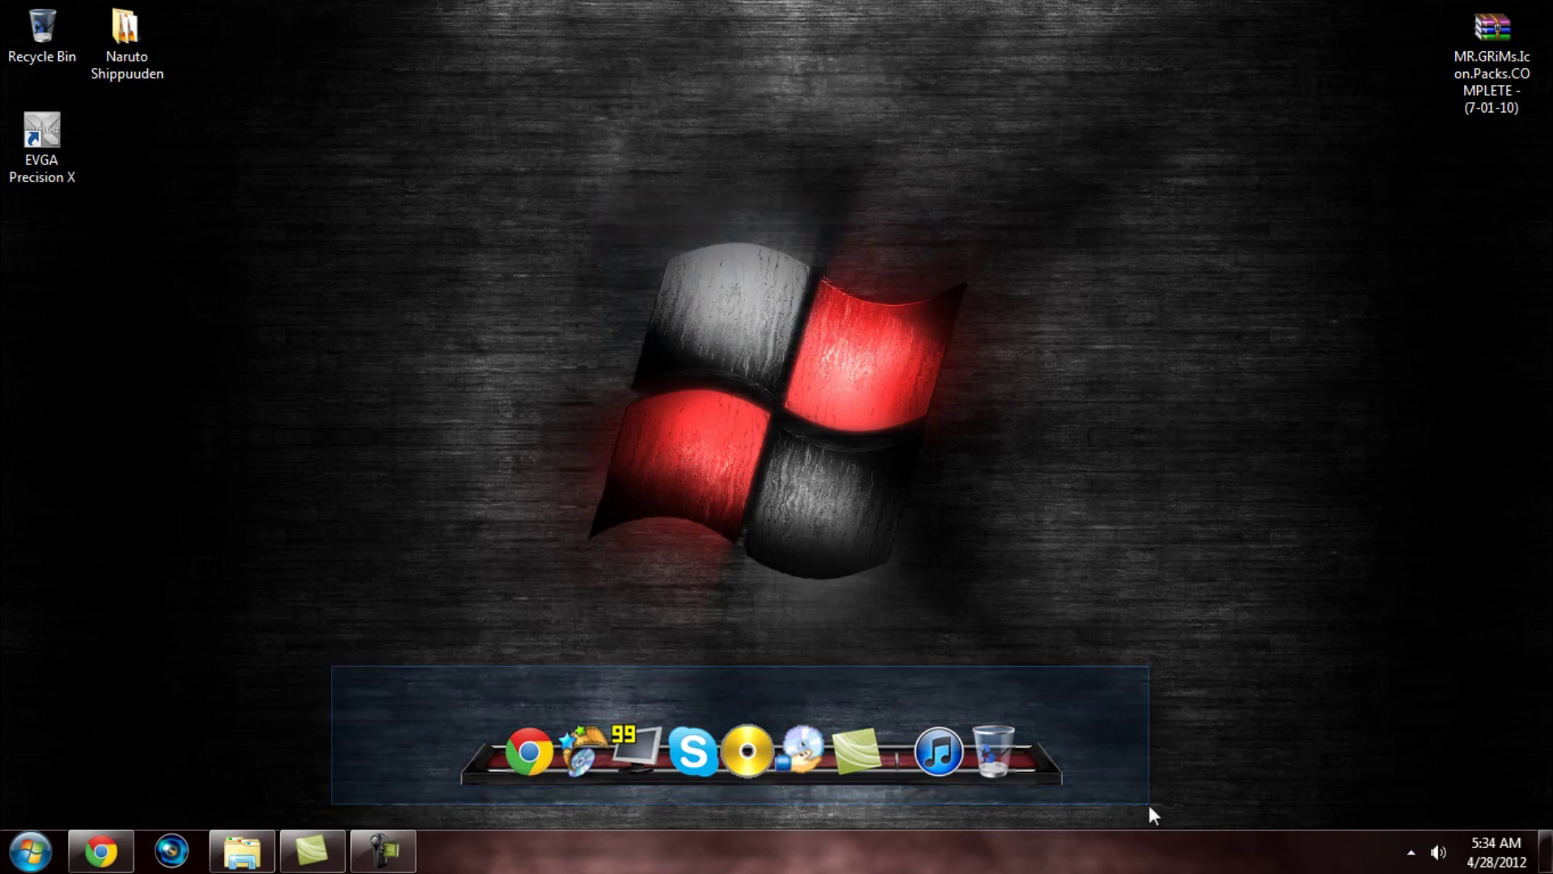
drag(1093, 690, 382, 800)
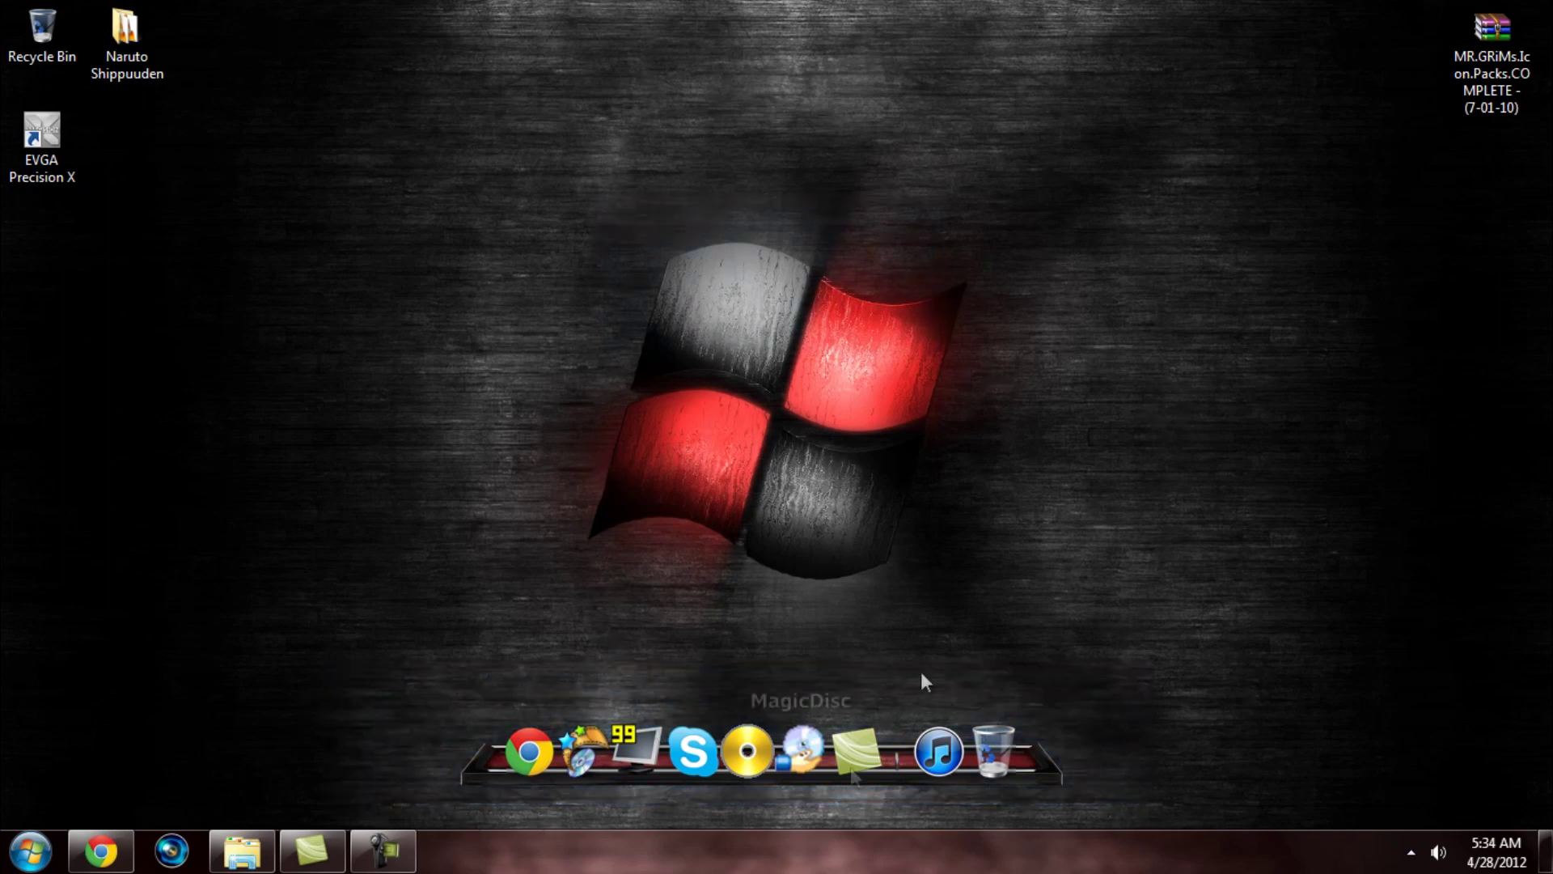
Open and dismiss the Start menu twice, moving an item in between
click(34, 846)
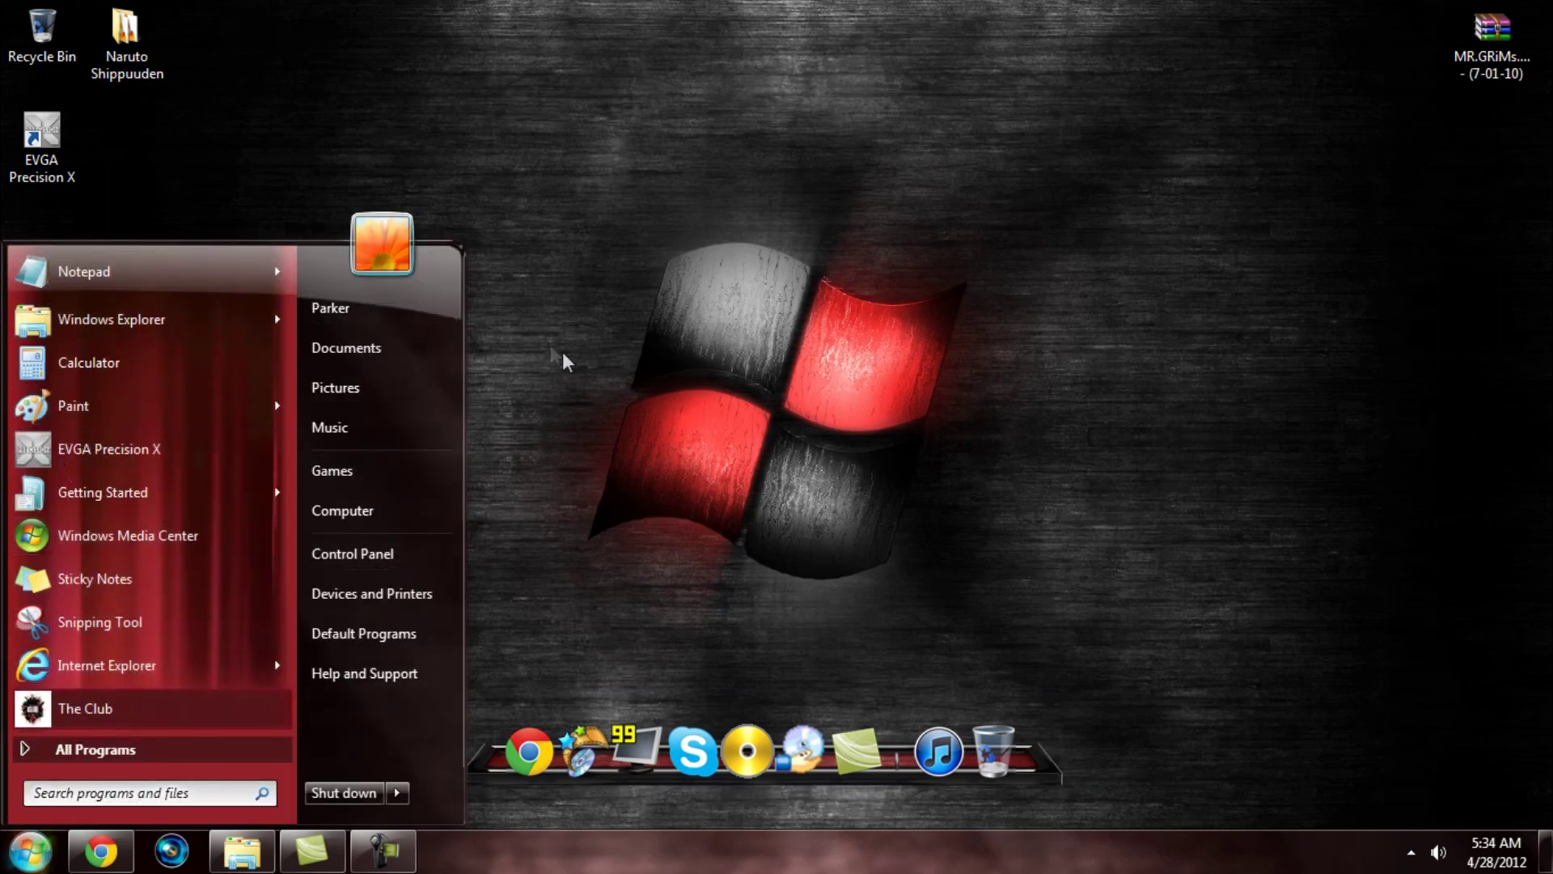
click(572, 457)
drag(506, 183, 989, 419)
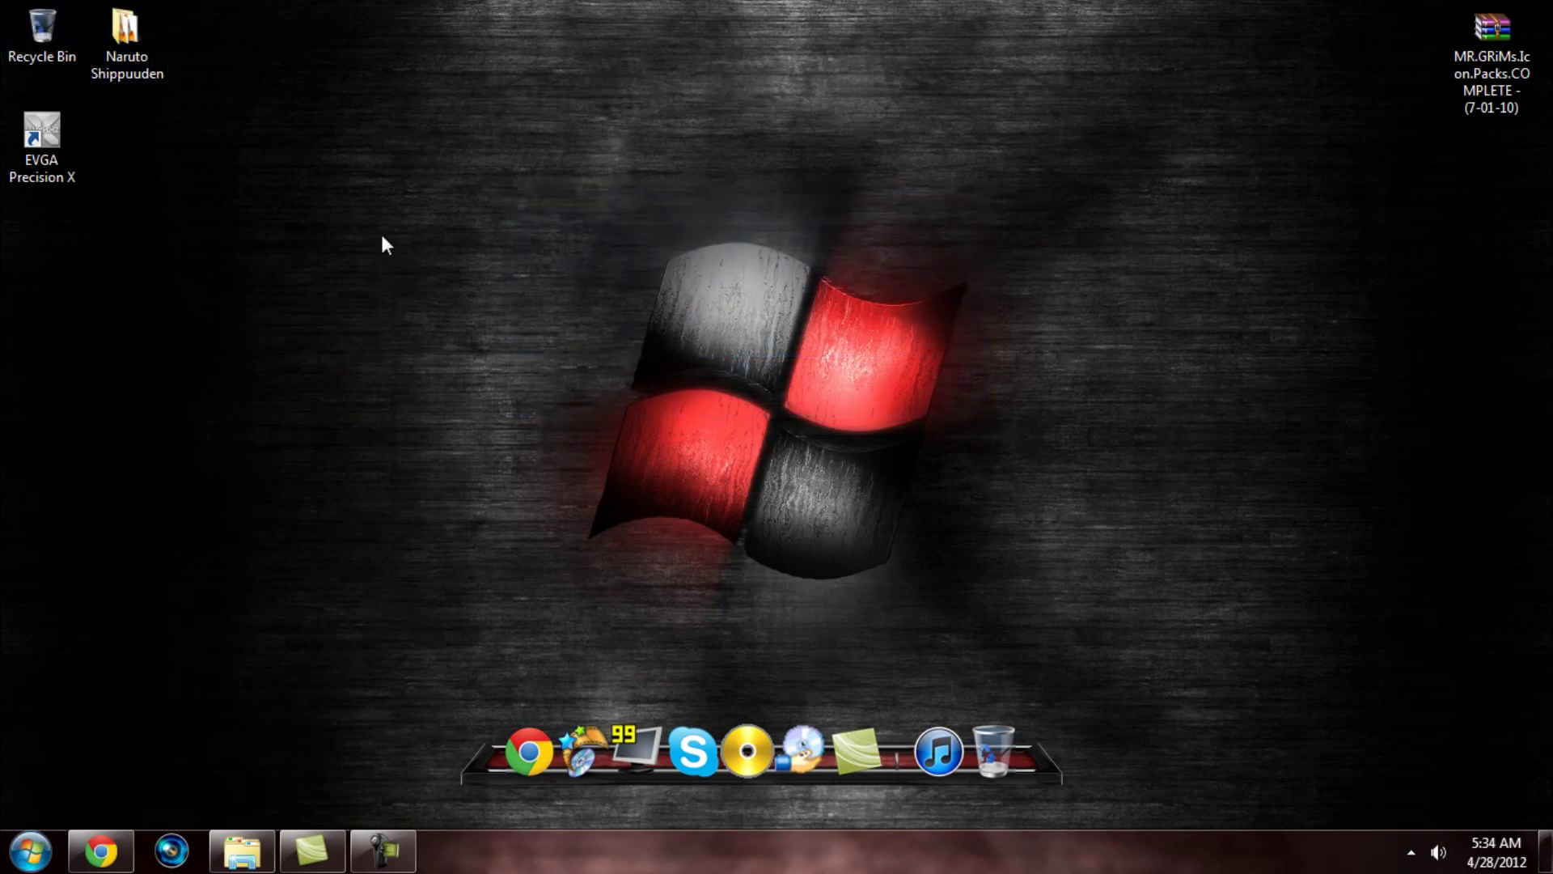
click(31, 851)
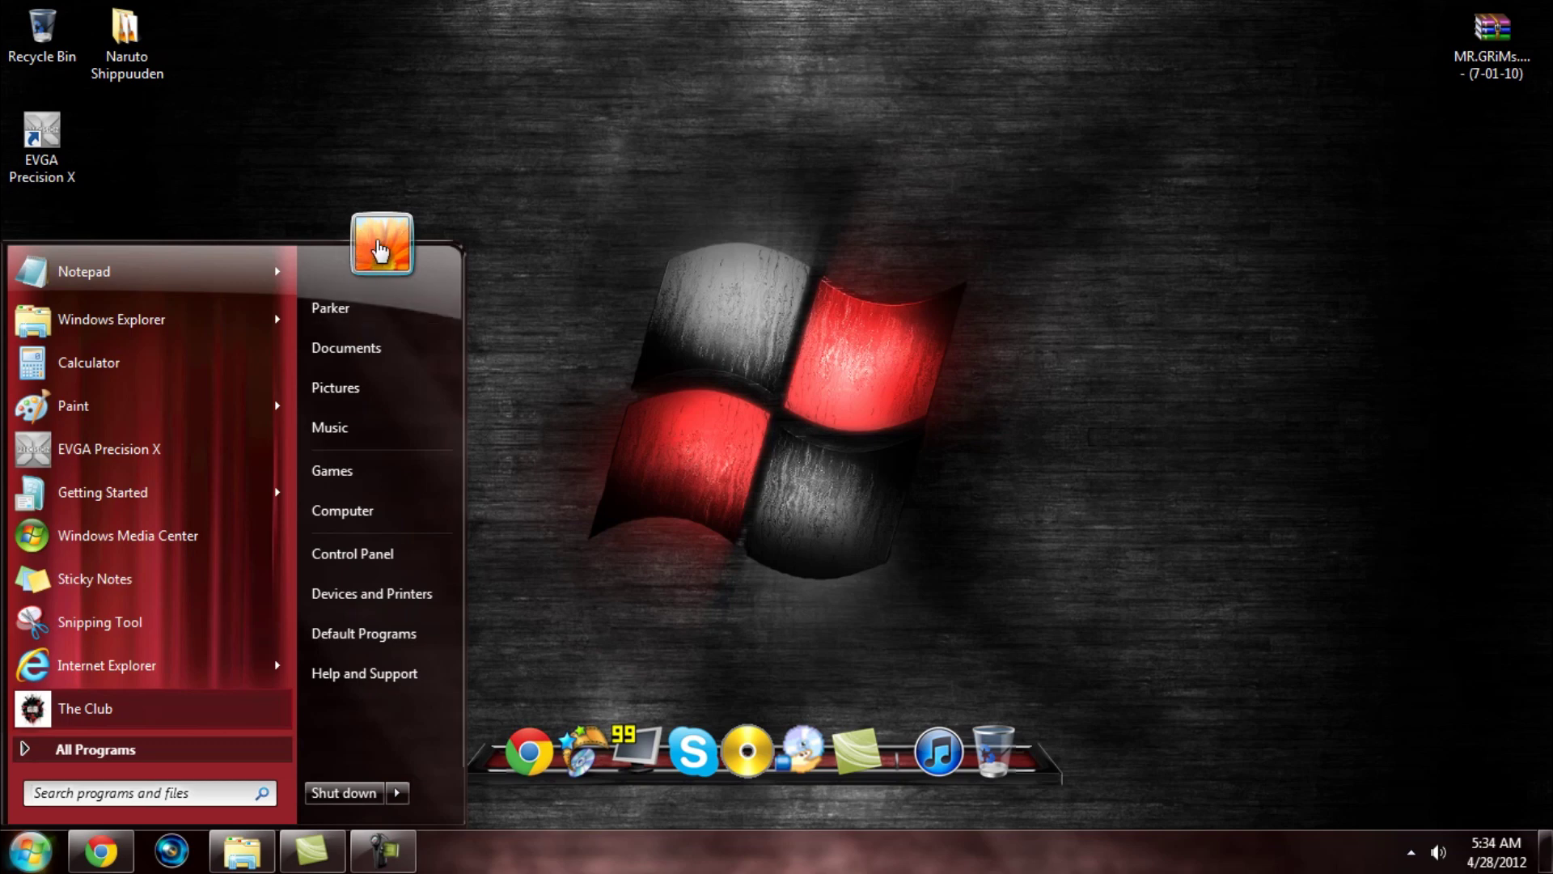
click(326, 148)
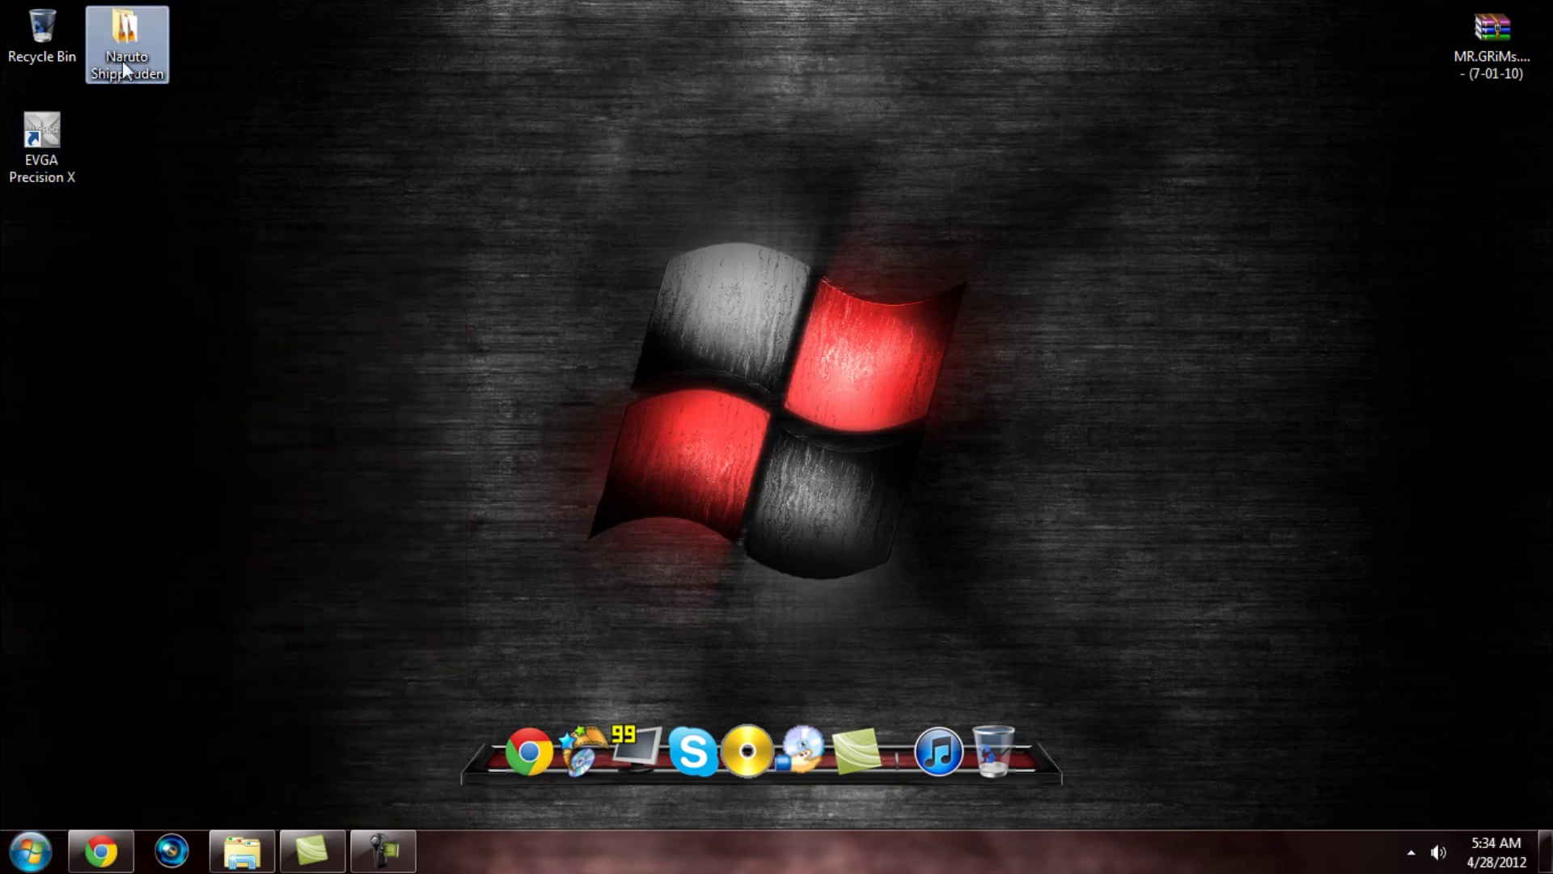
Select the Recycle Bin and the Naruto Shippuuden folder, then open and close the Start menu
click(46, 31)
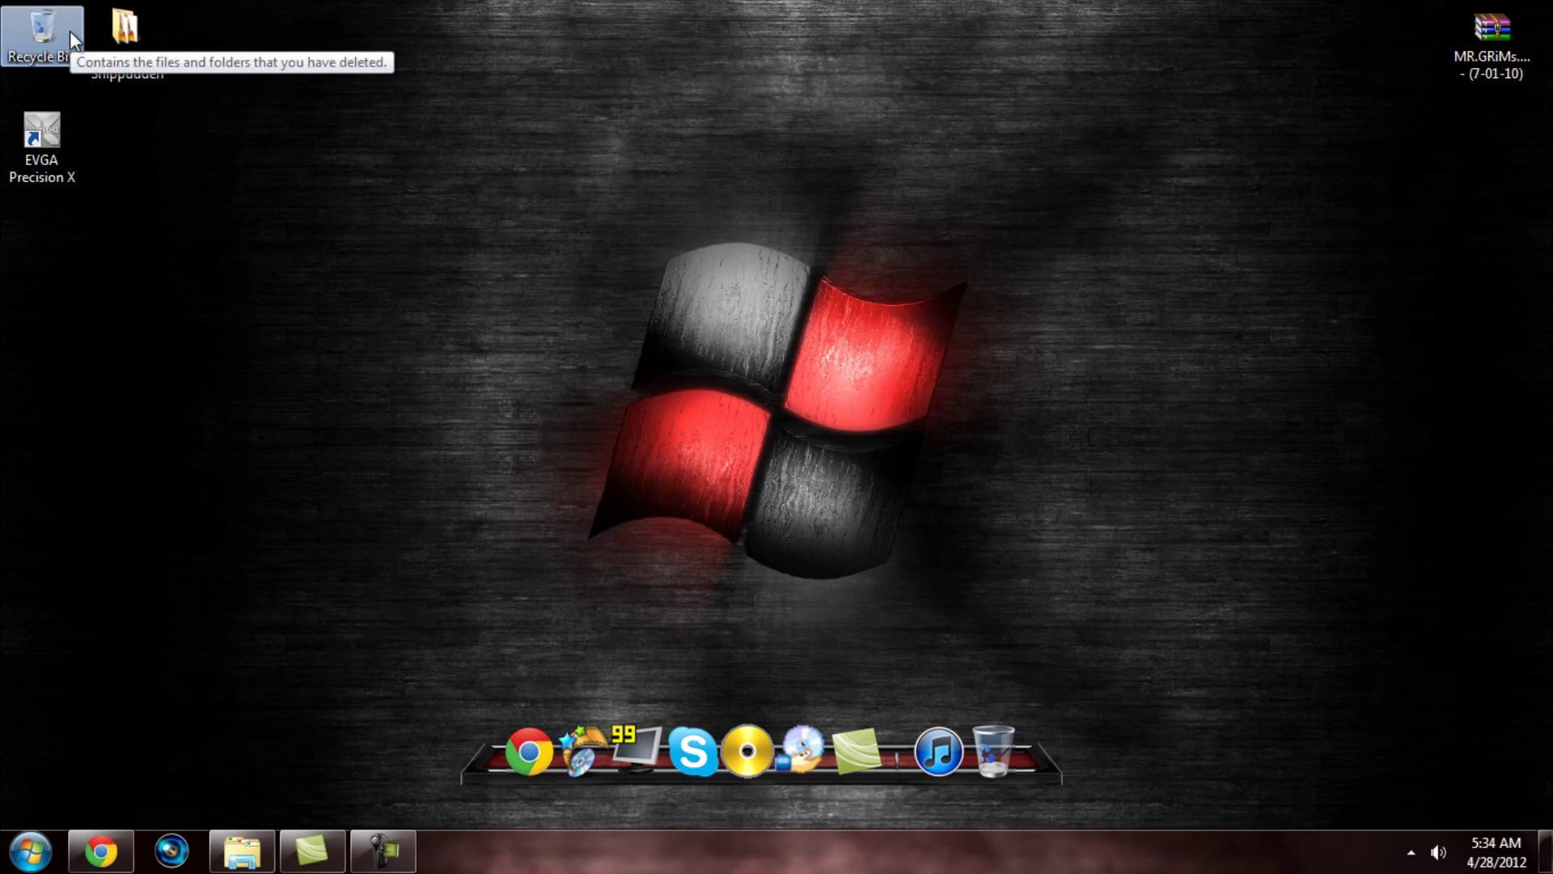
click(109, 54)
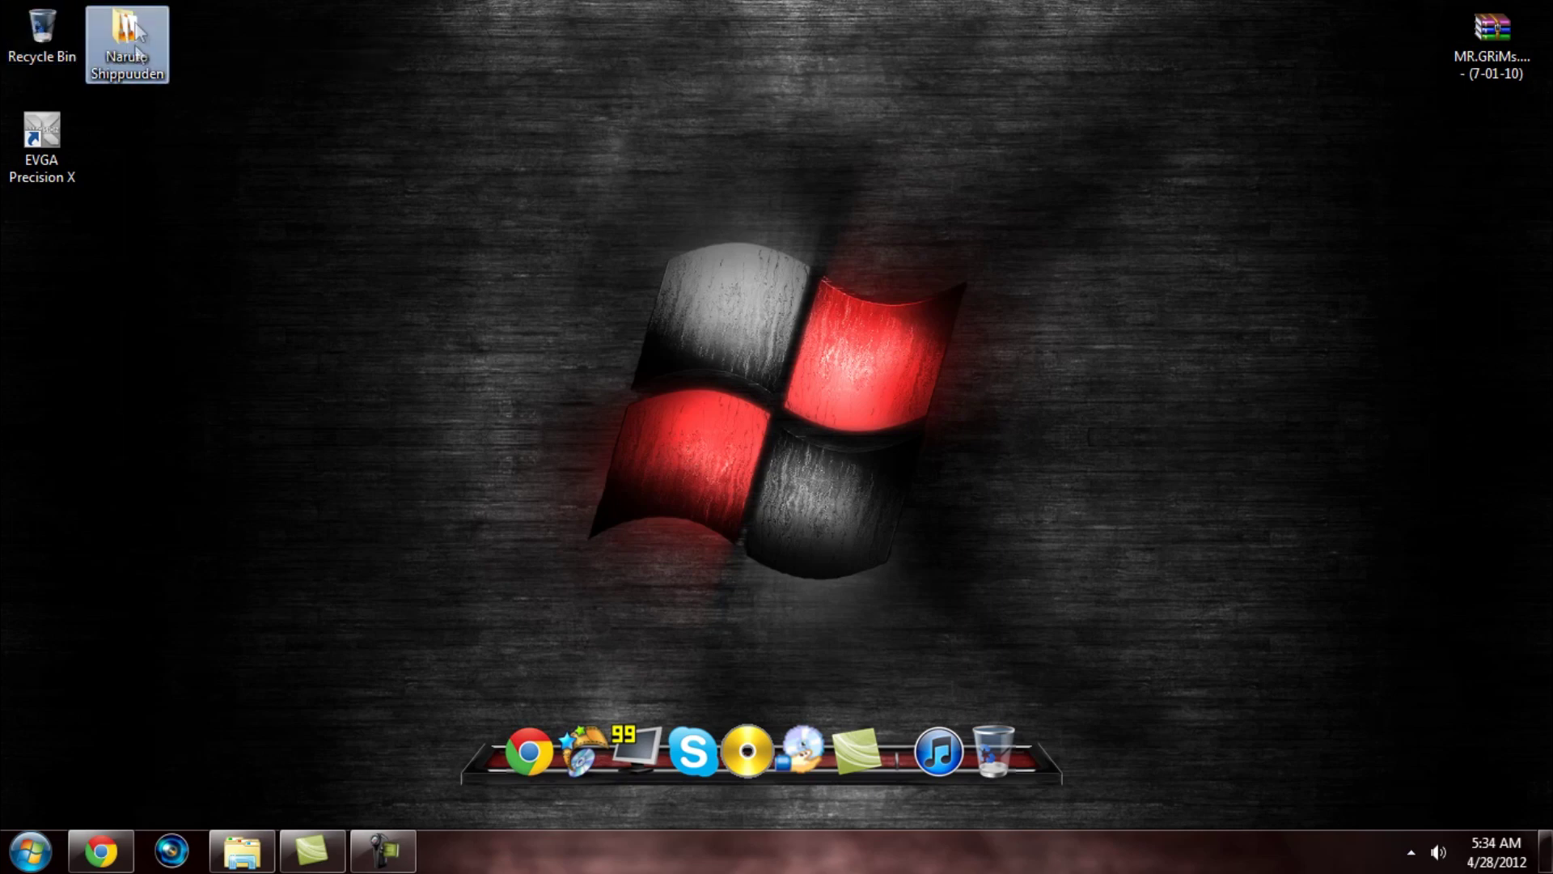
click(31, 851)
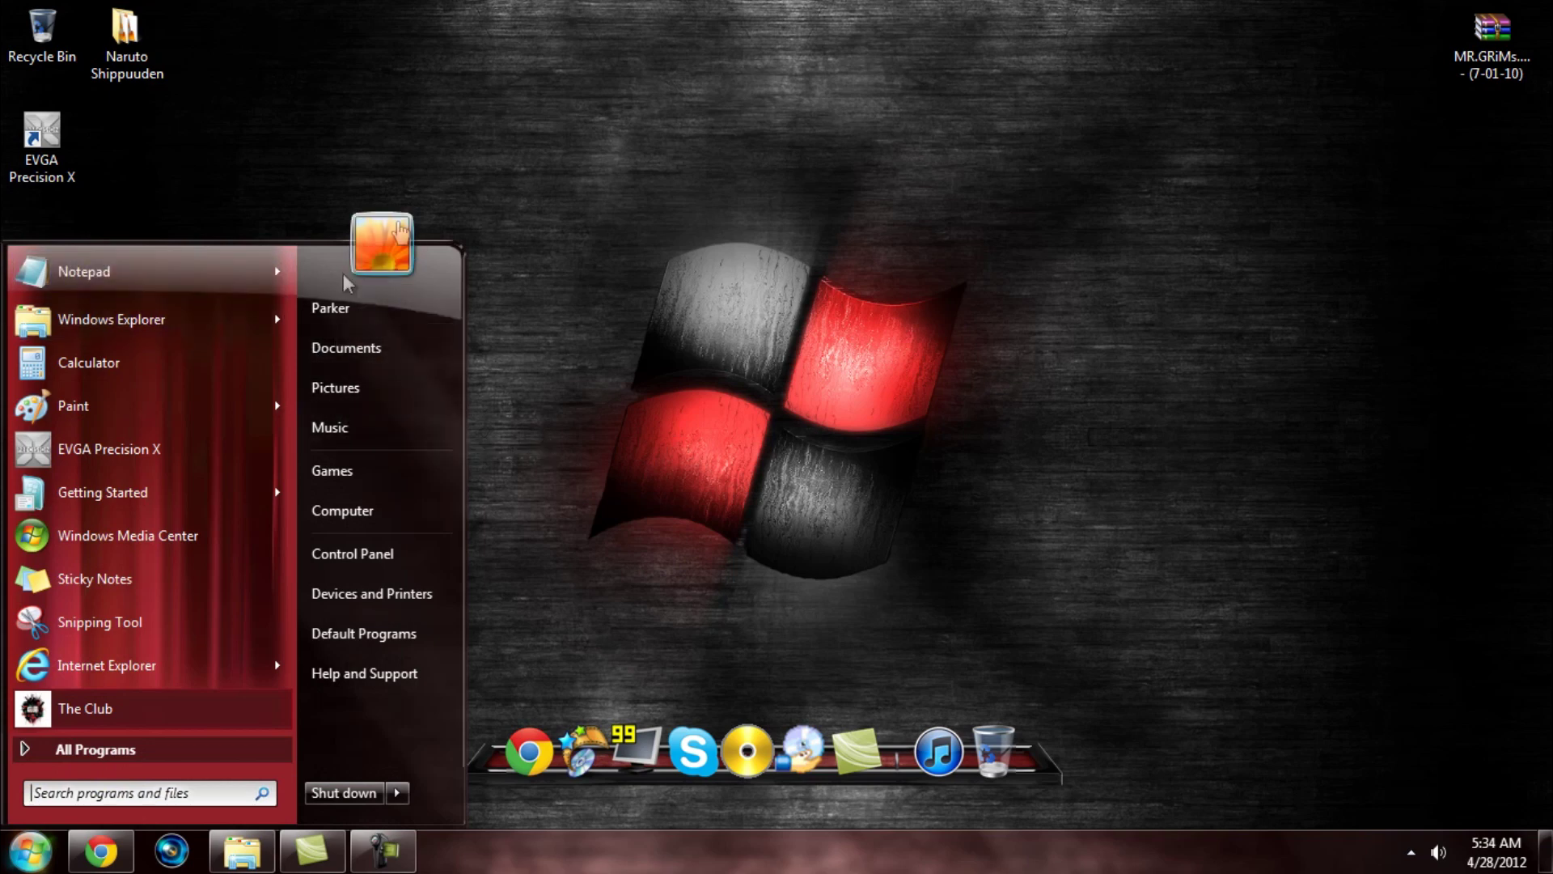
click(648, 214)
drag(399, 294, 1030, 486)
drag(459, 538, 945, 558)
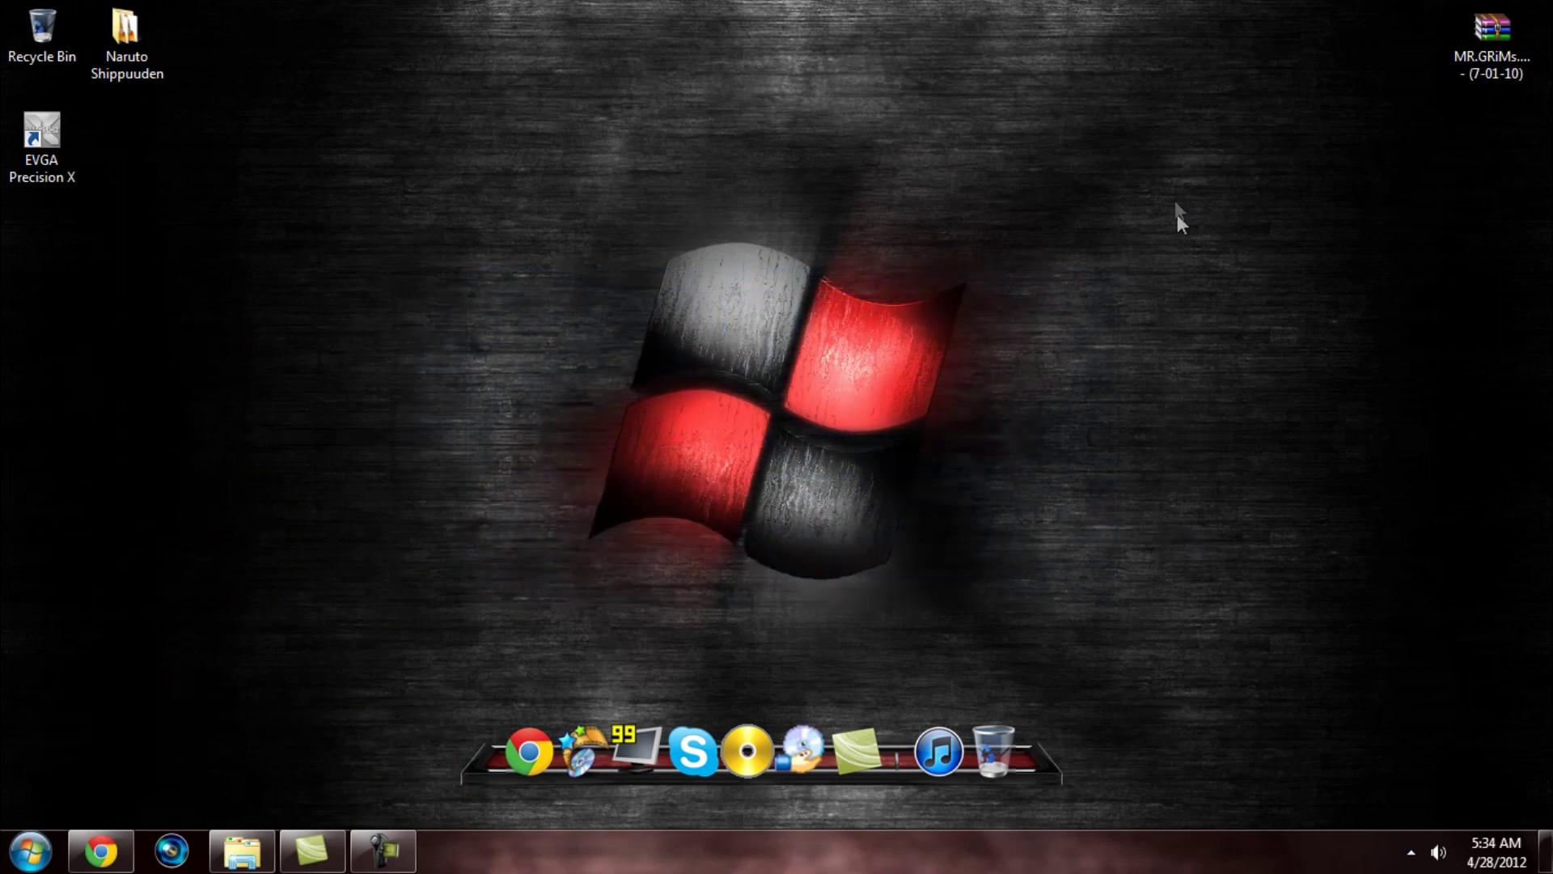
Settle the MR.GRiMs archive in the top-right corner, deselect it, and open the Start menu
drag(1468, 60, 1401, 60)
click(1416, 168)
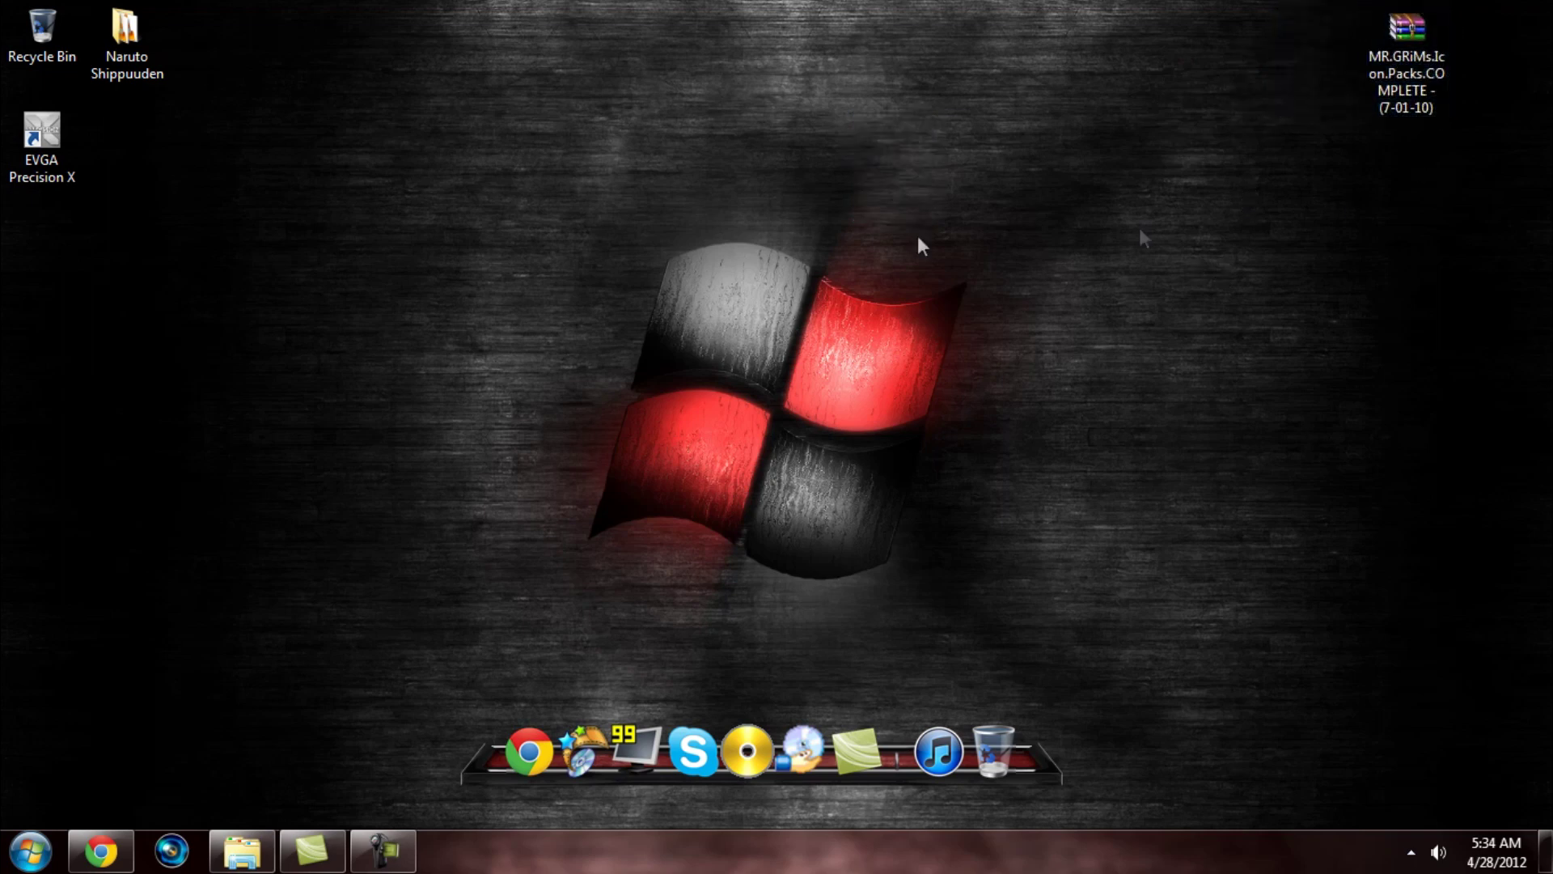
drag(228, 578, 1205, 788)
drag(1112, 680, 367, 793)
click(31, 850)
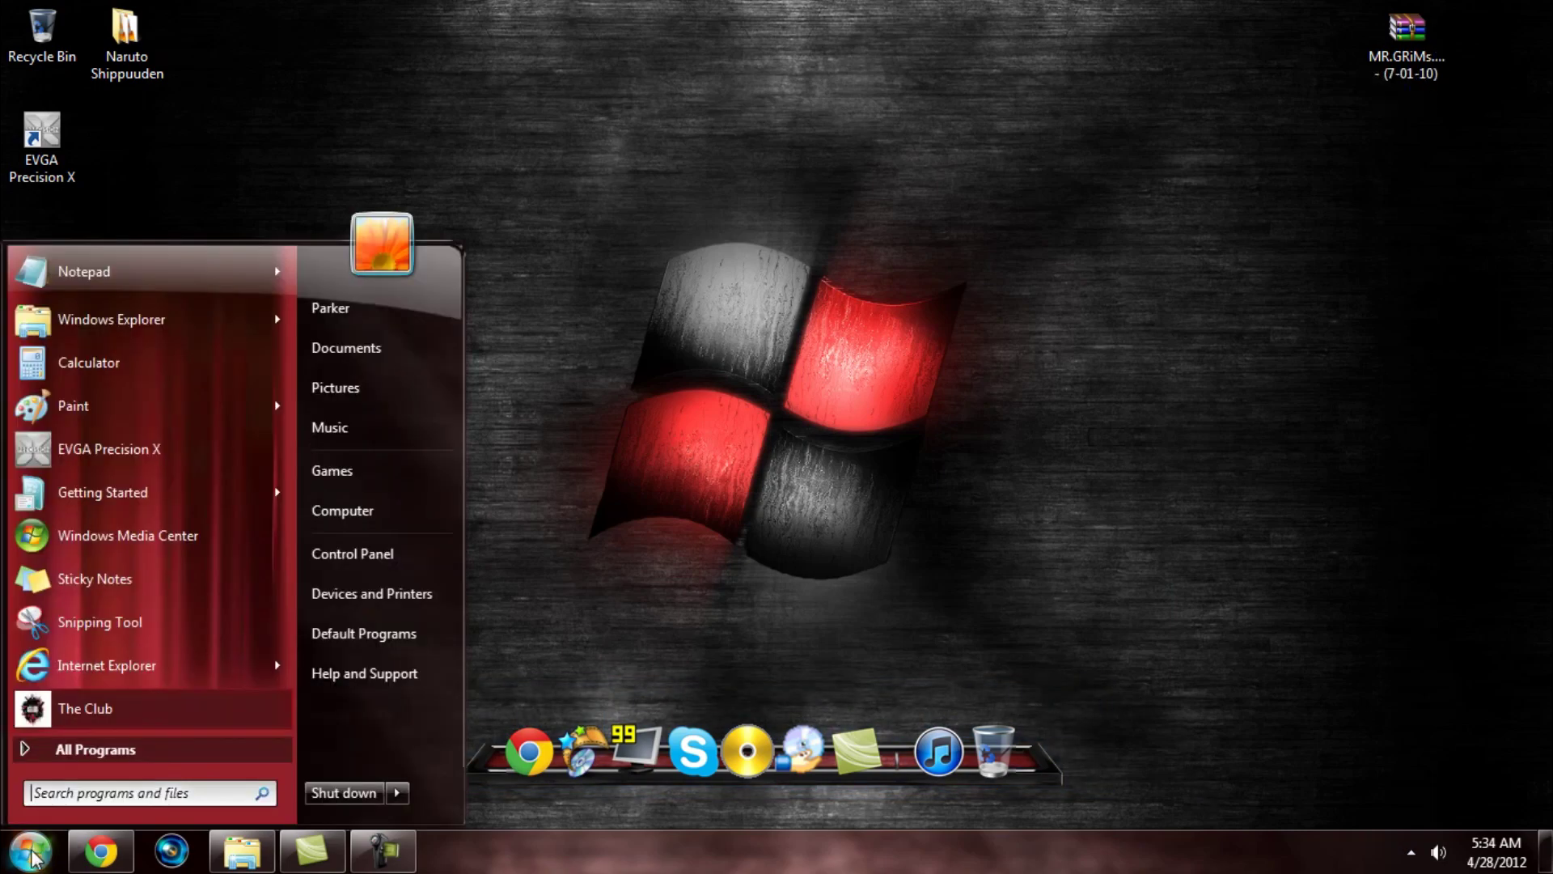
Open Computer's Properties to view the System page, then close it
right_click(353, 516)
click(481, 709)
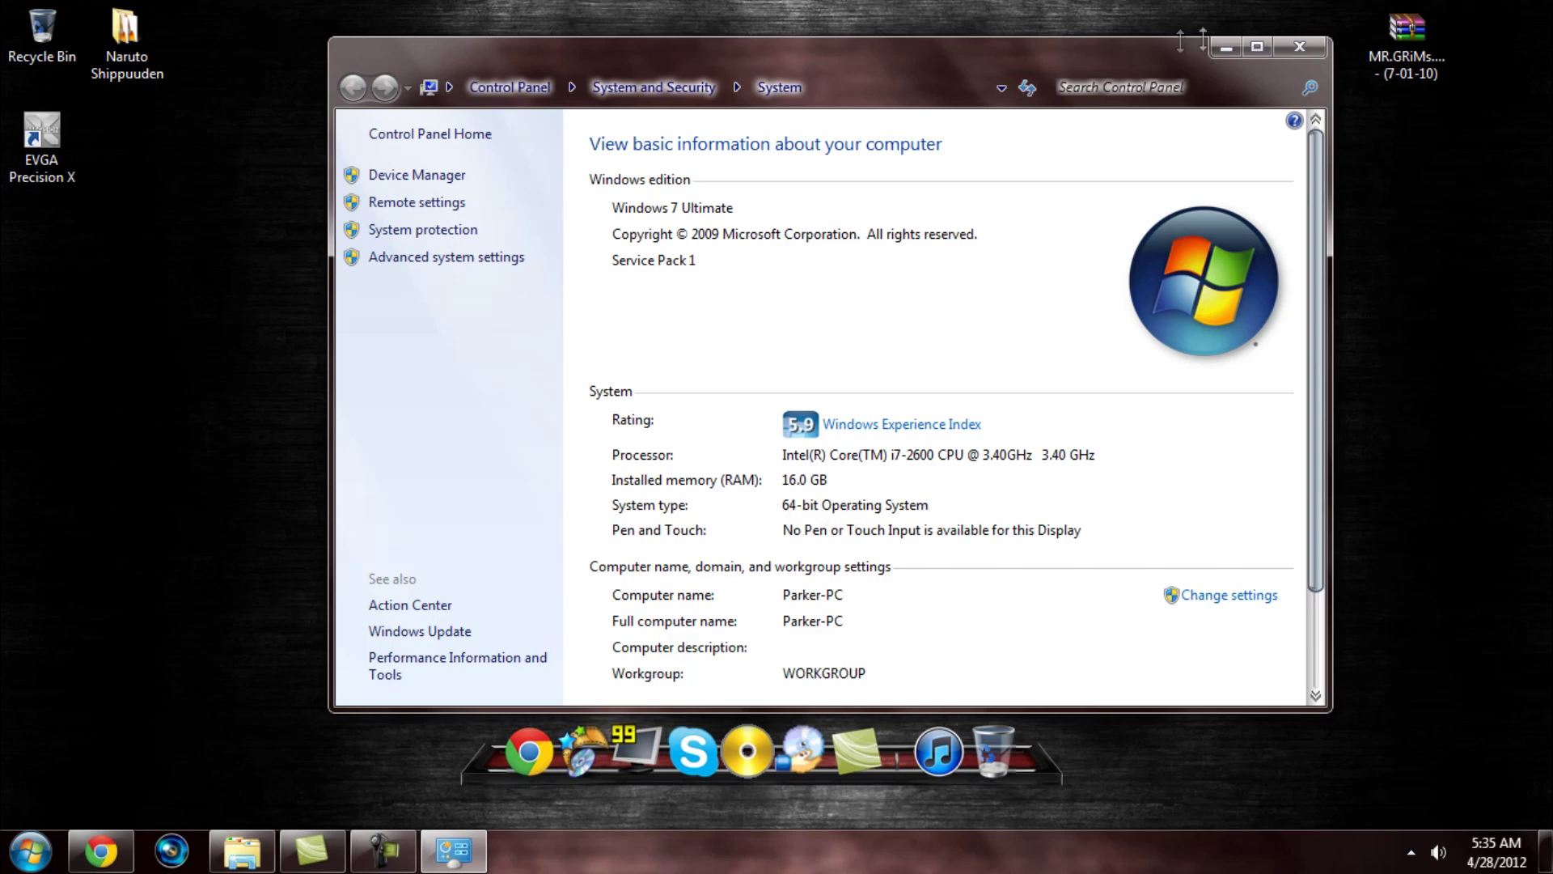
click(1300, 47)
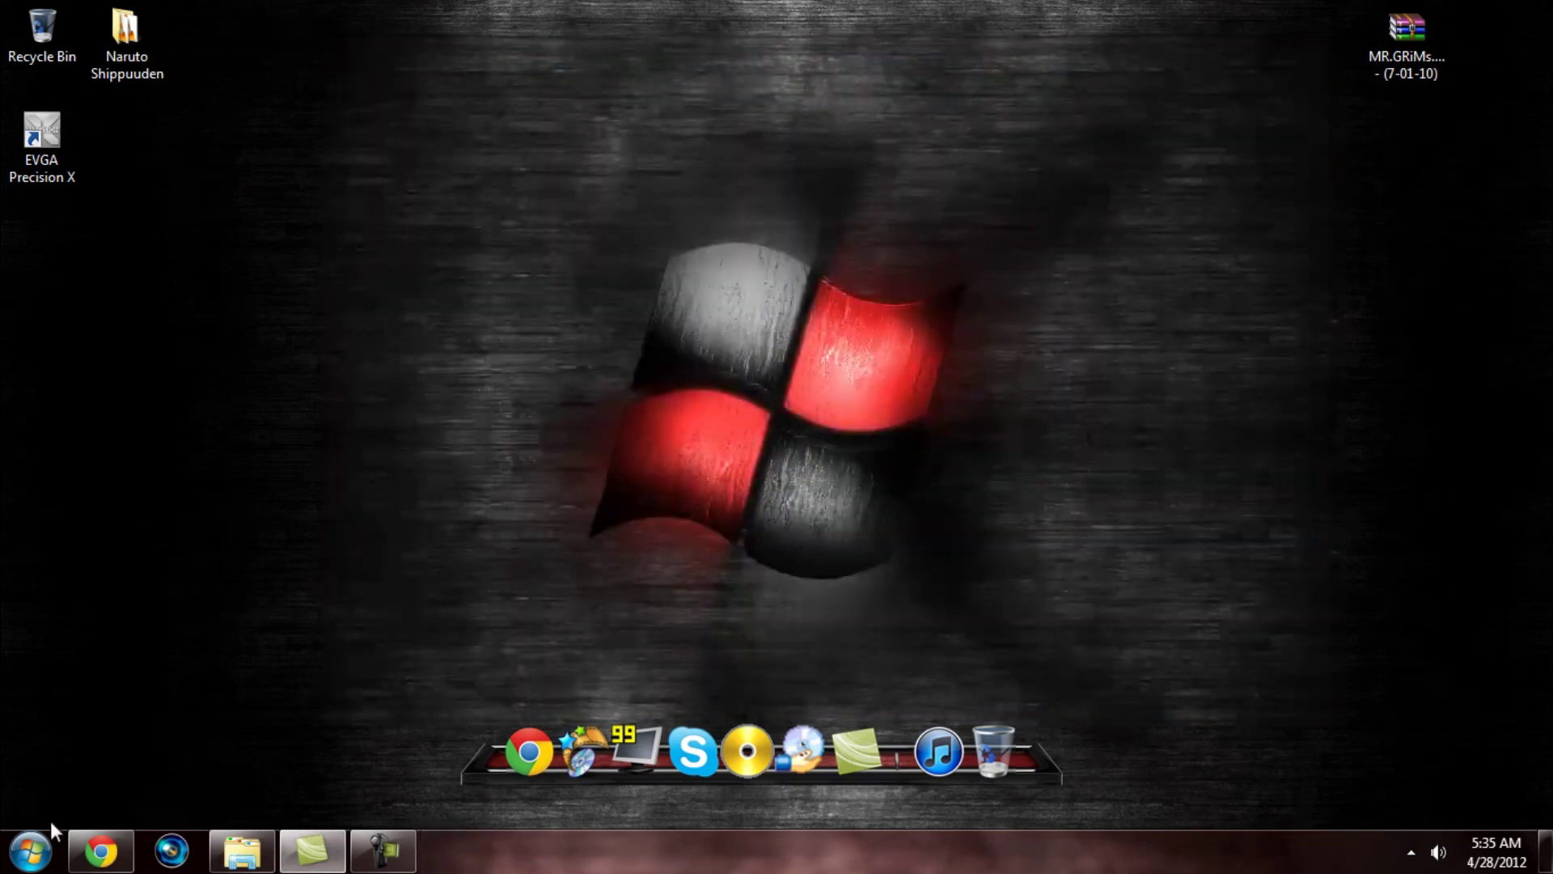
Reopen the System properties (Windows 7 Ultimate, 16.0 GB RAM) from the Start menu and close them
click(17, 859)
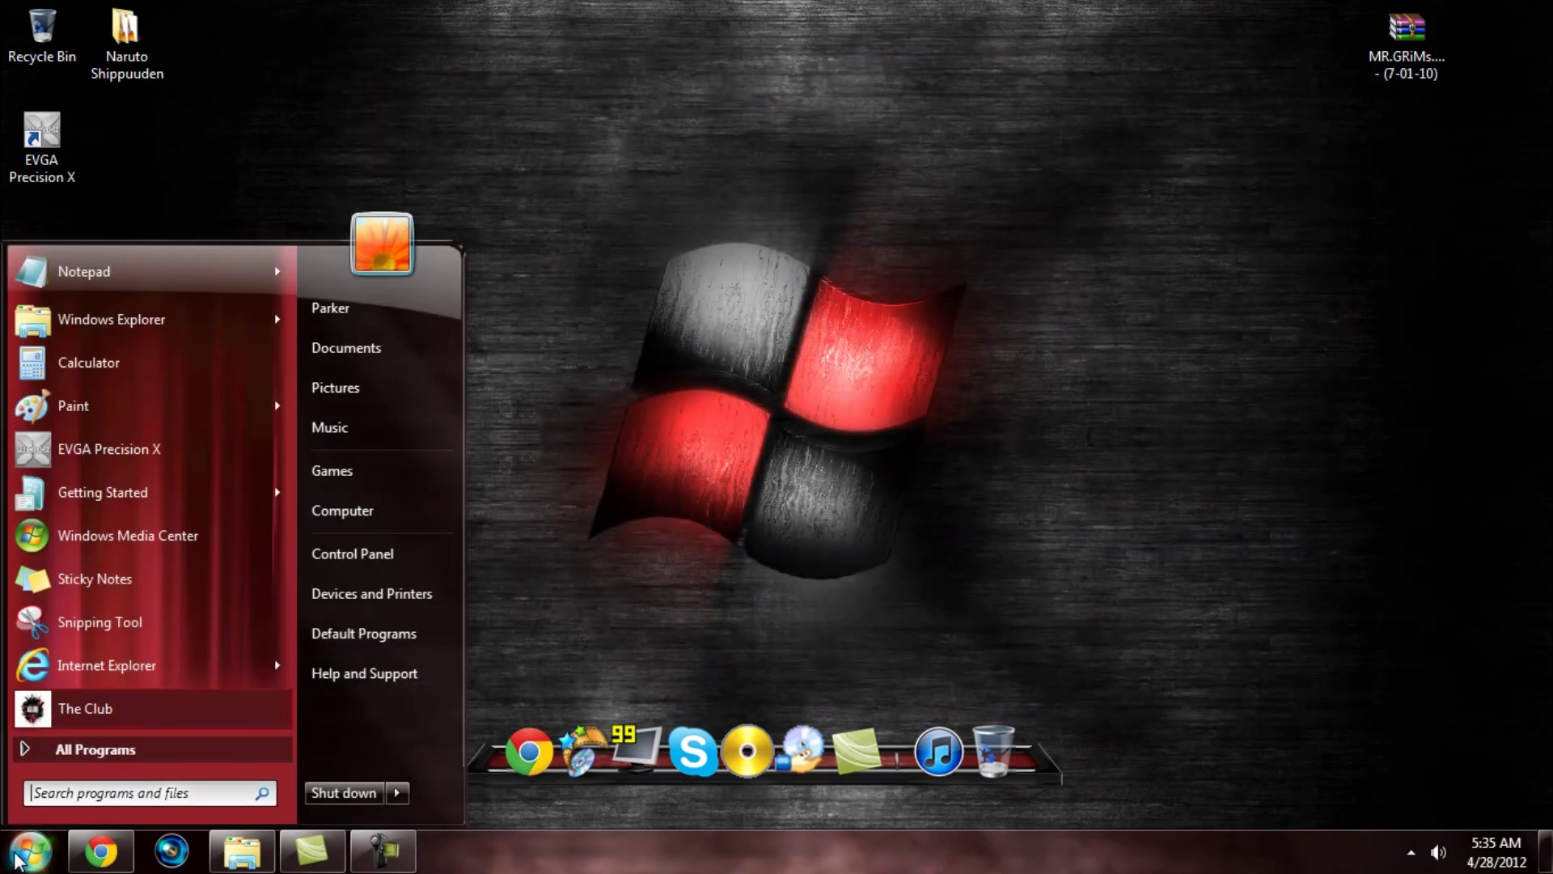
right_click(393, 518)
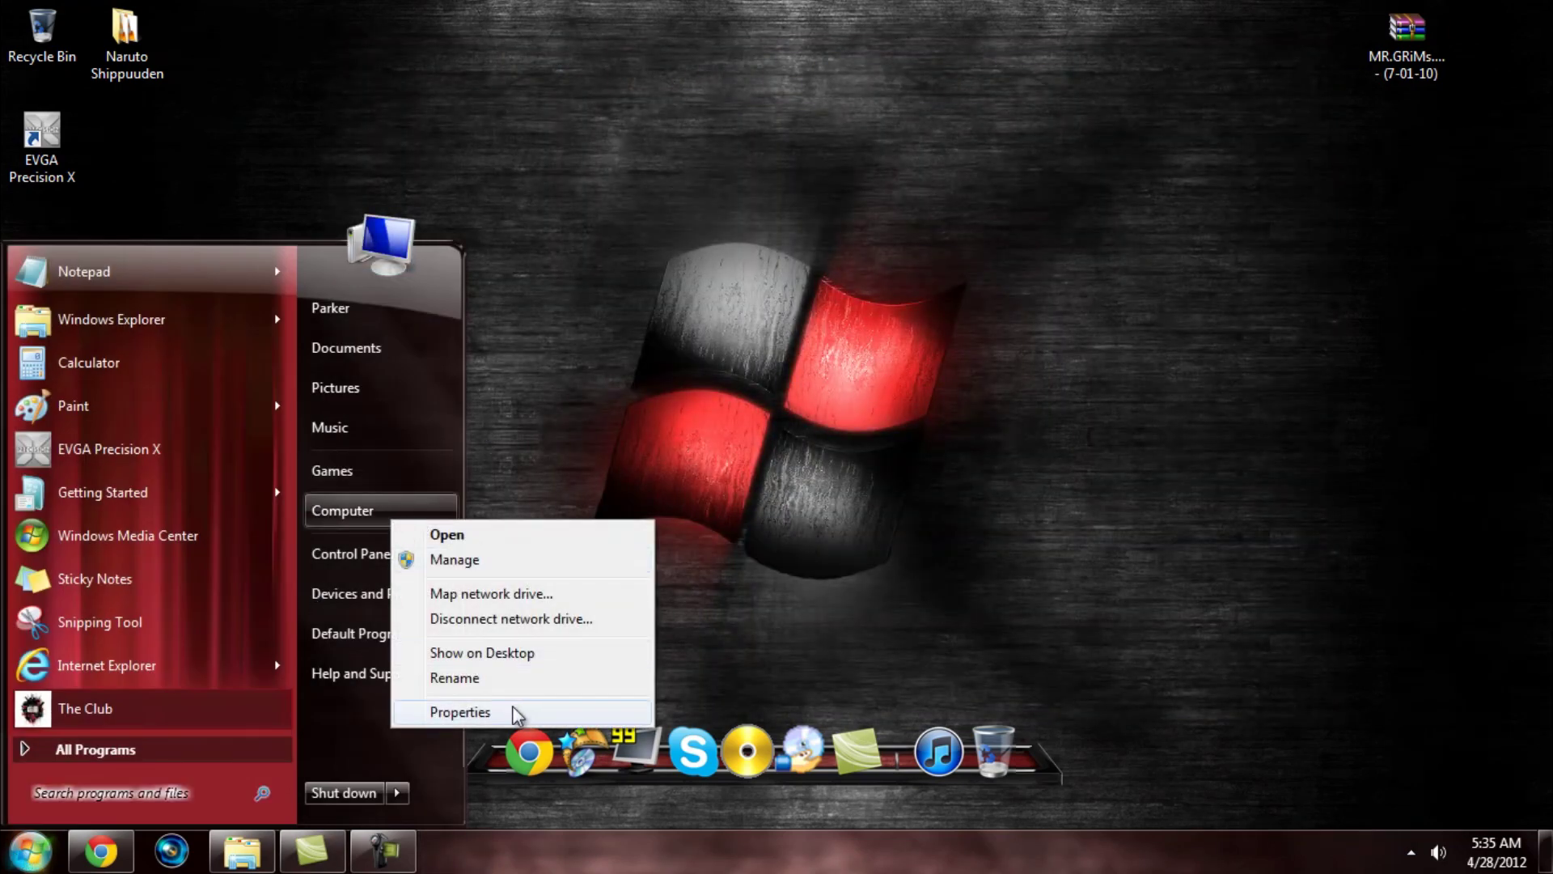
click(513, 711)
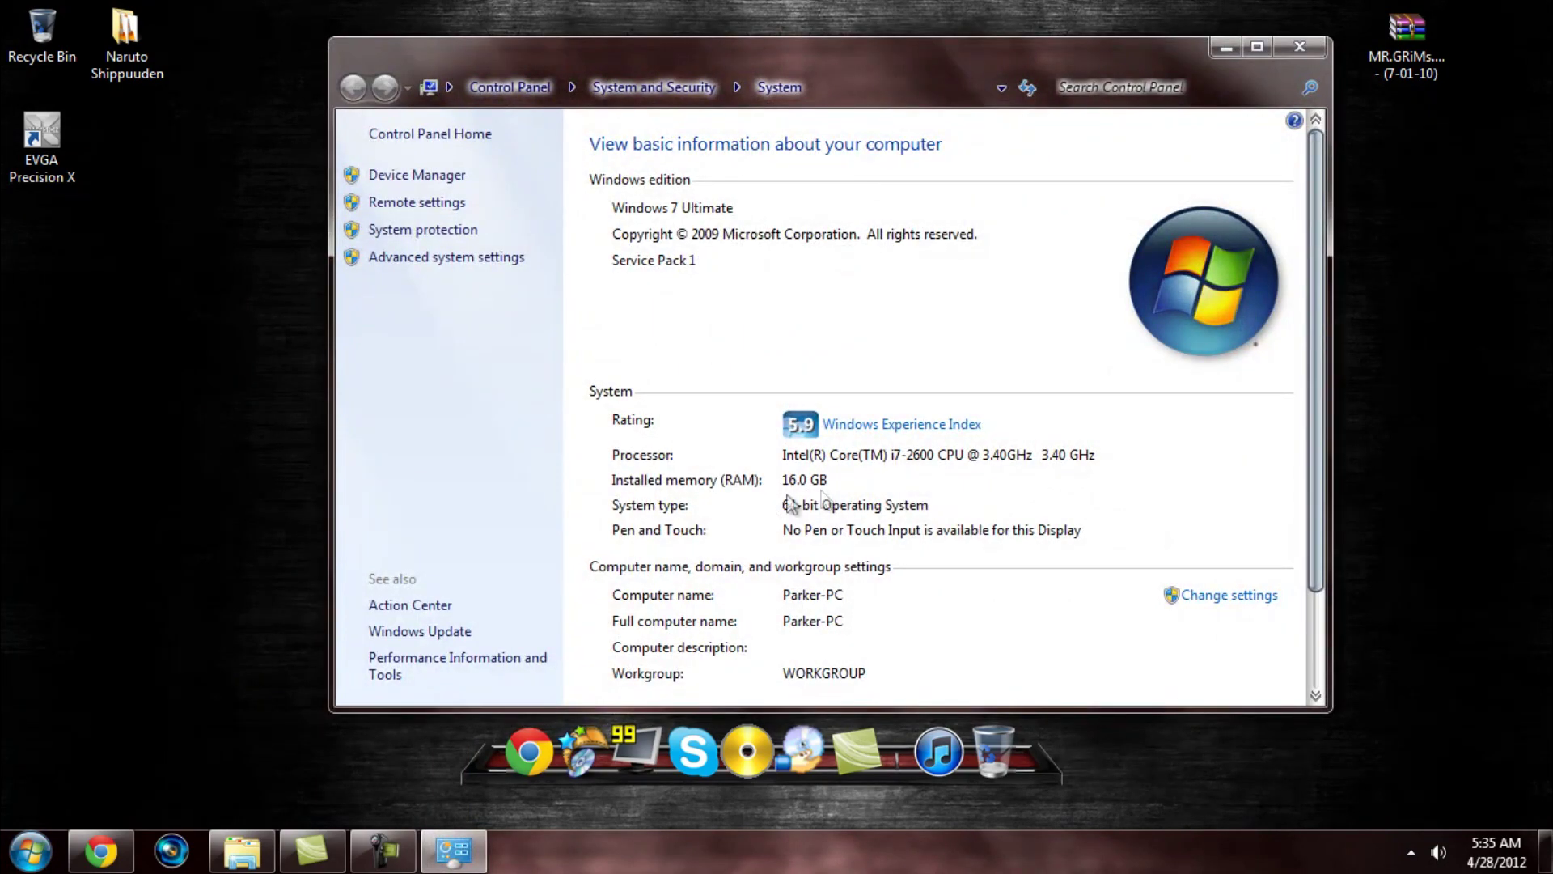
click(1300, 46)
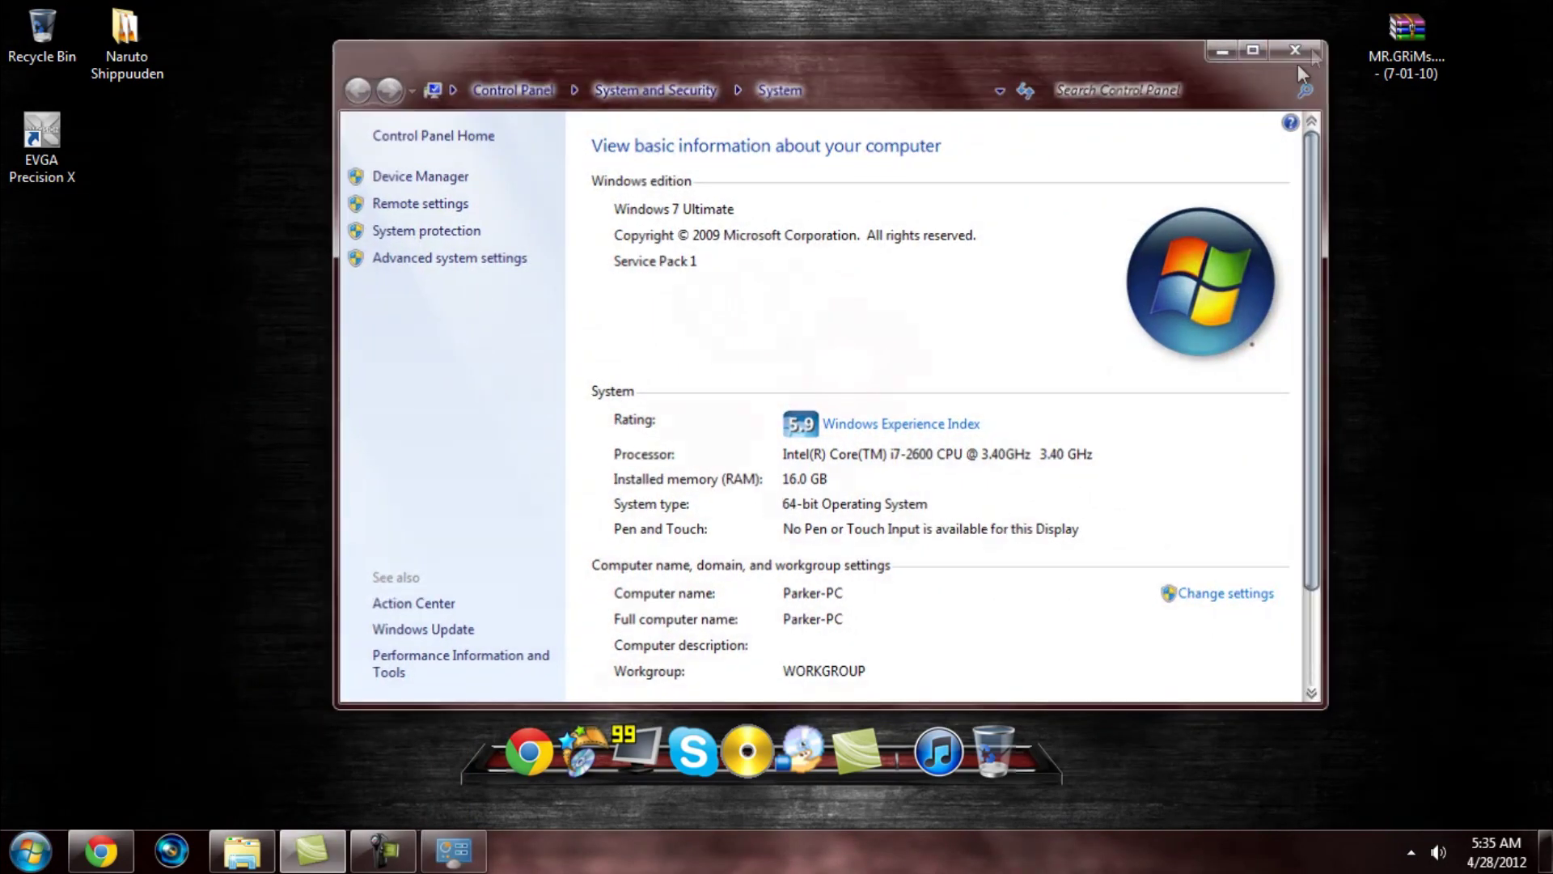
drag(1185, 605, 406, 794)
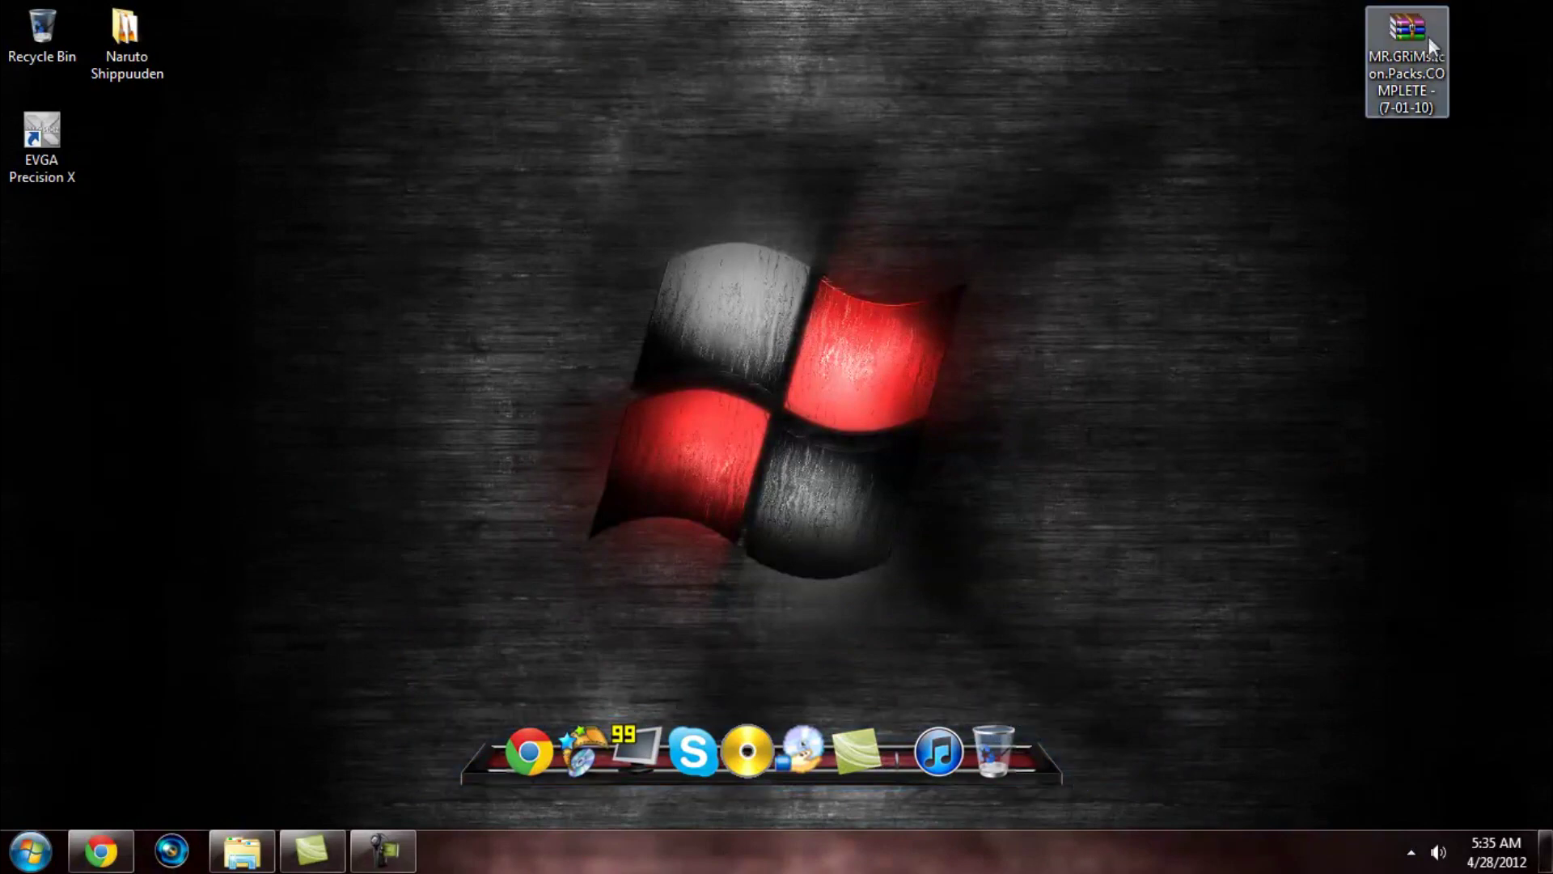
Drag the MR.GRiMs archive from the top-right corner to just left of the desktop logo and deselect it
drag(1428, 37, 1357, 83)
click(1261, 305)
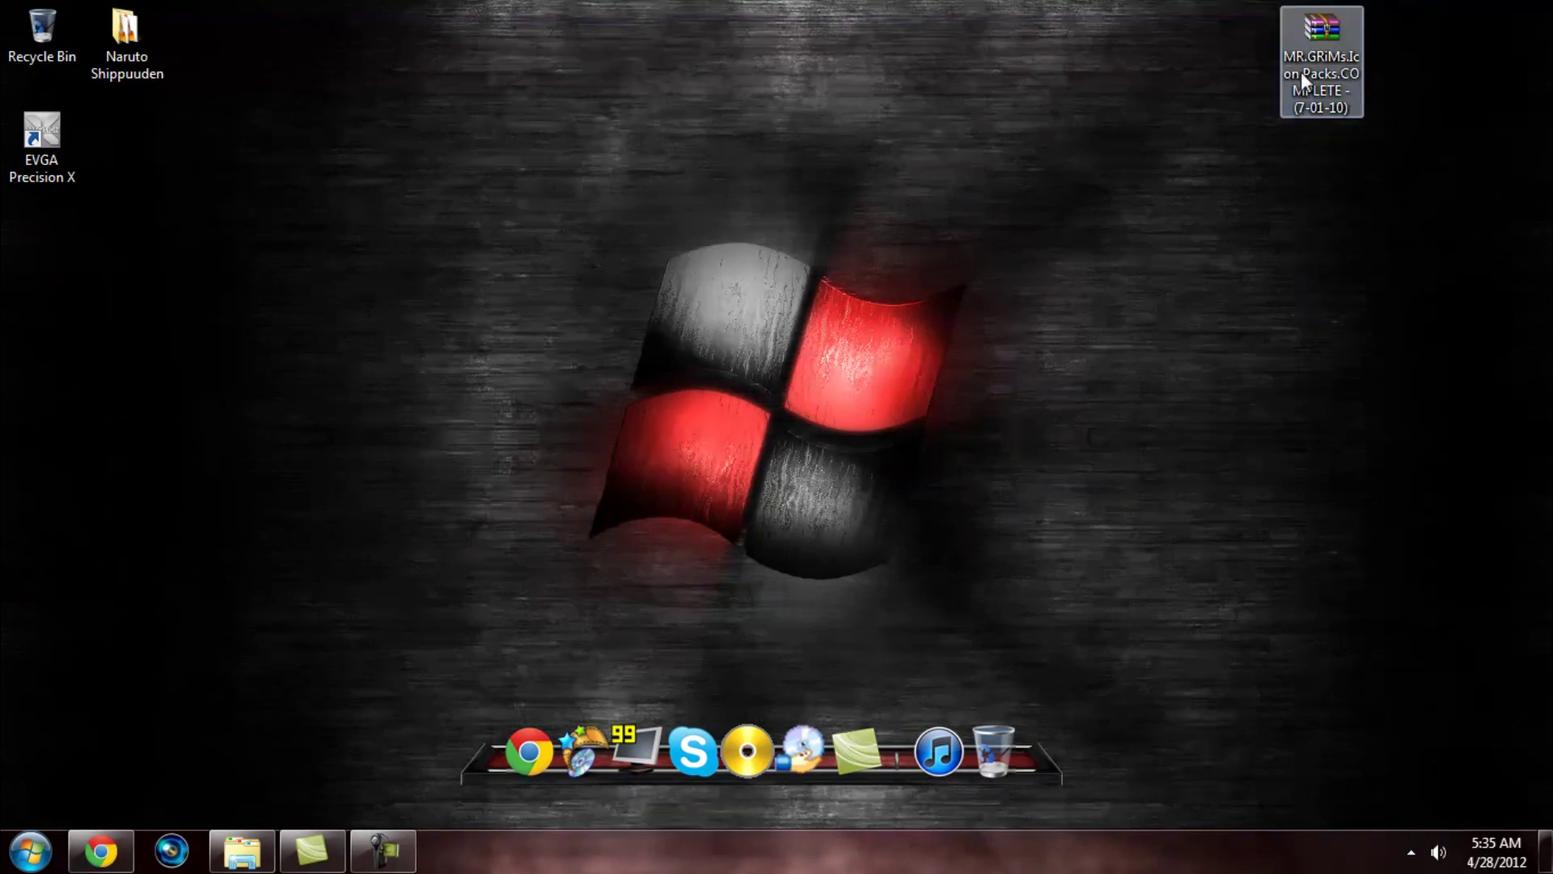
drag(1301, 71, 1246, 217)
drag(1318, 71, 477, 137)
mouse_move(547, 61)
mouse_down()
mouse_move(414, 184)
mouse_move(457, 133)
mouse_up()
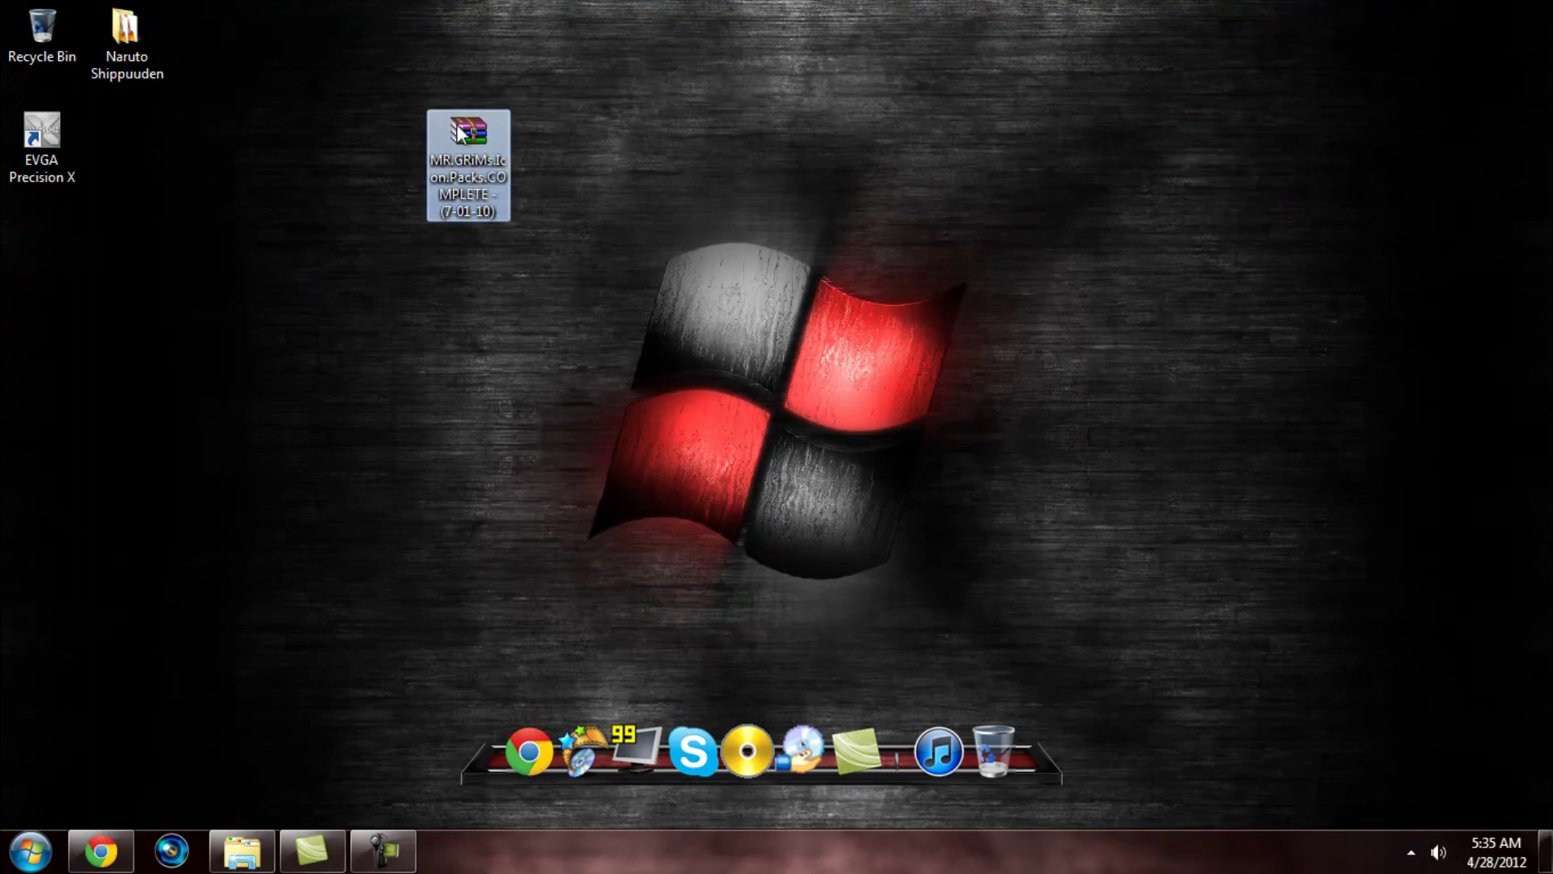
click(895, 144)
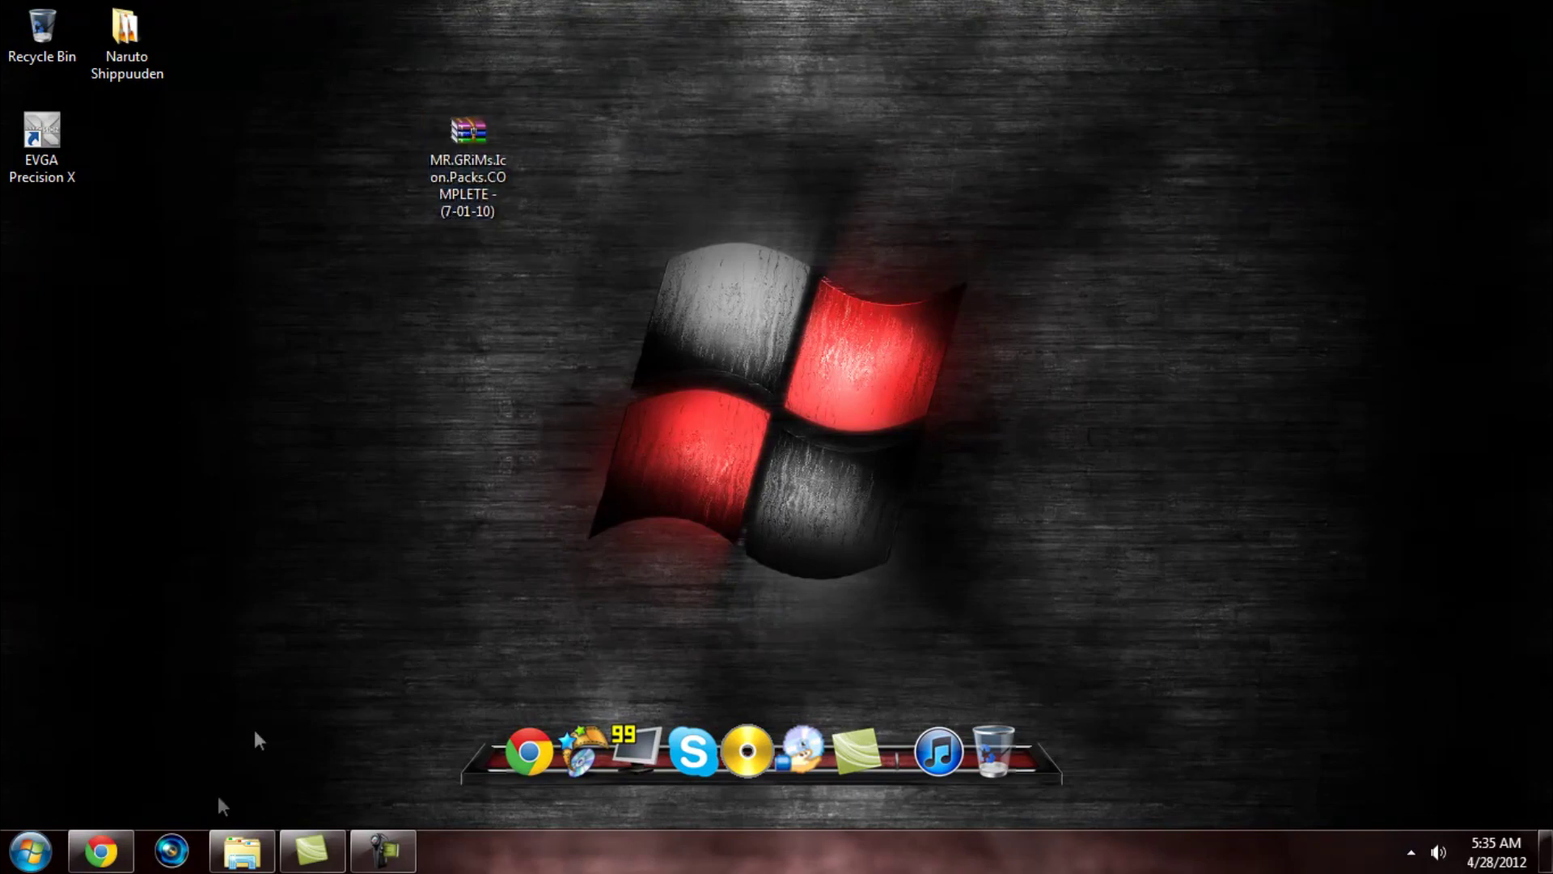
click(125, 837)
Scroll the icon pack thread and start downloading the pack from the mirror link
scroll(822, 546, down, 4)
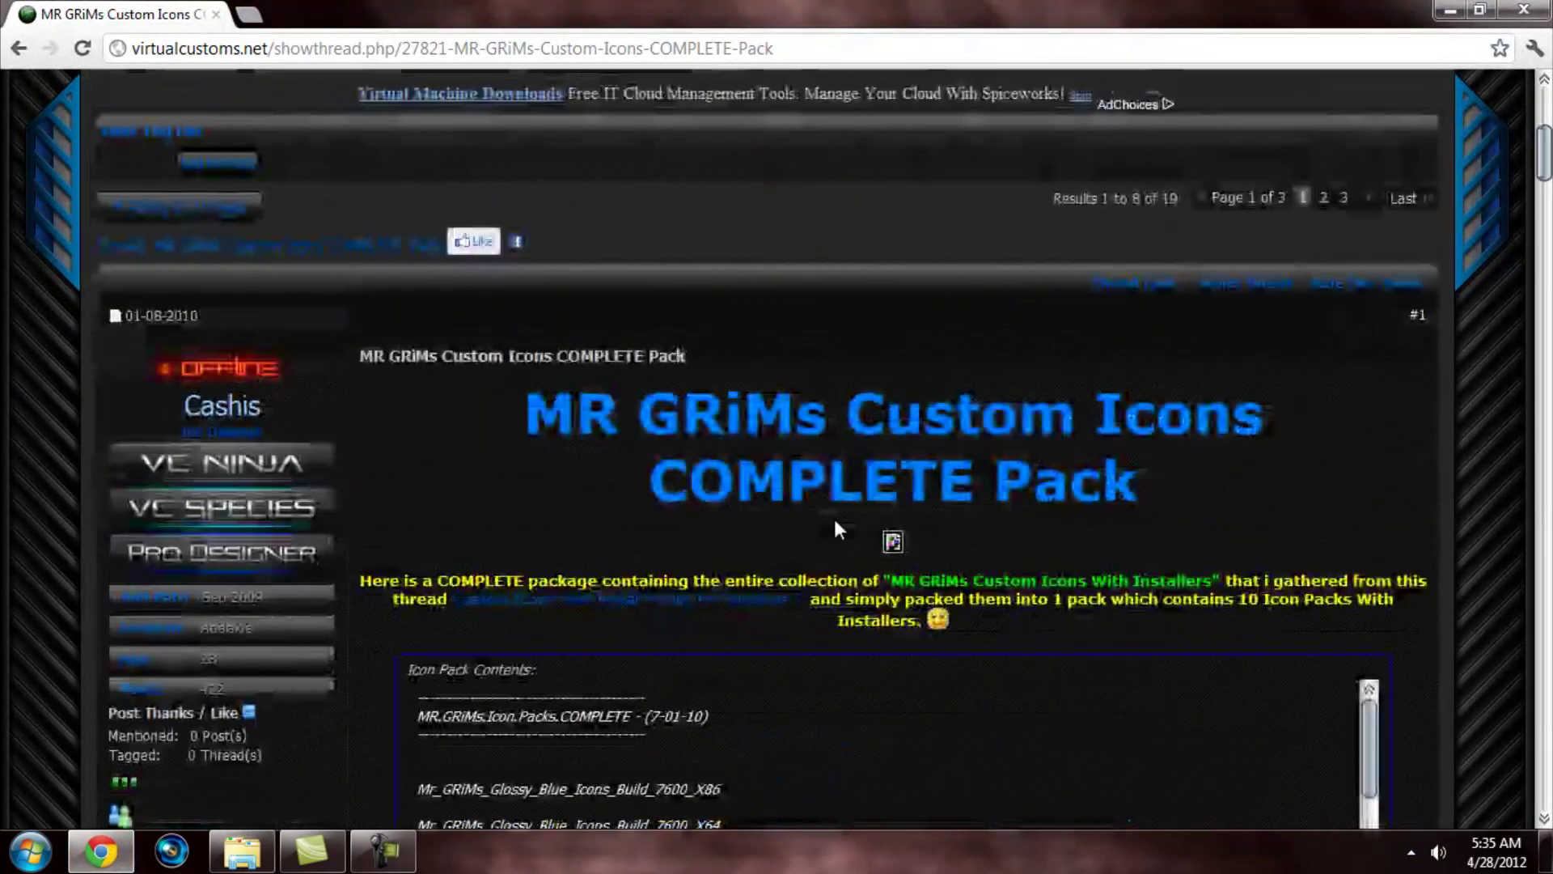
scroll(833, 527, down, 3)
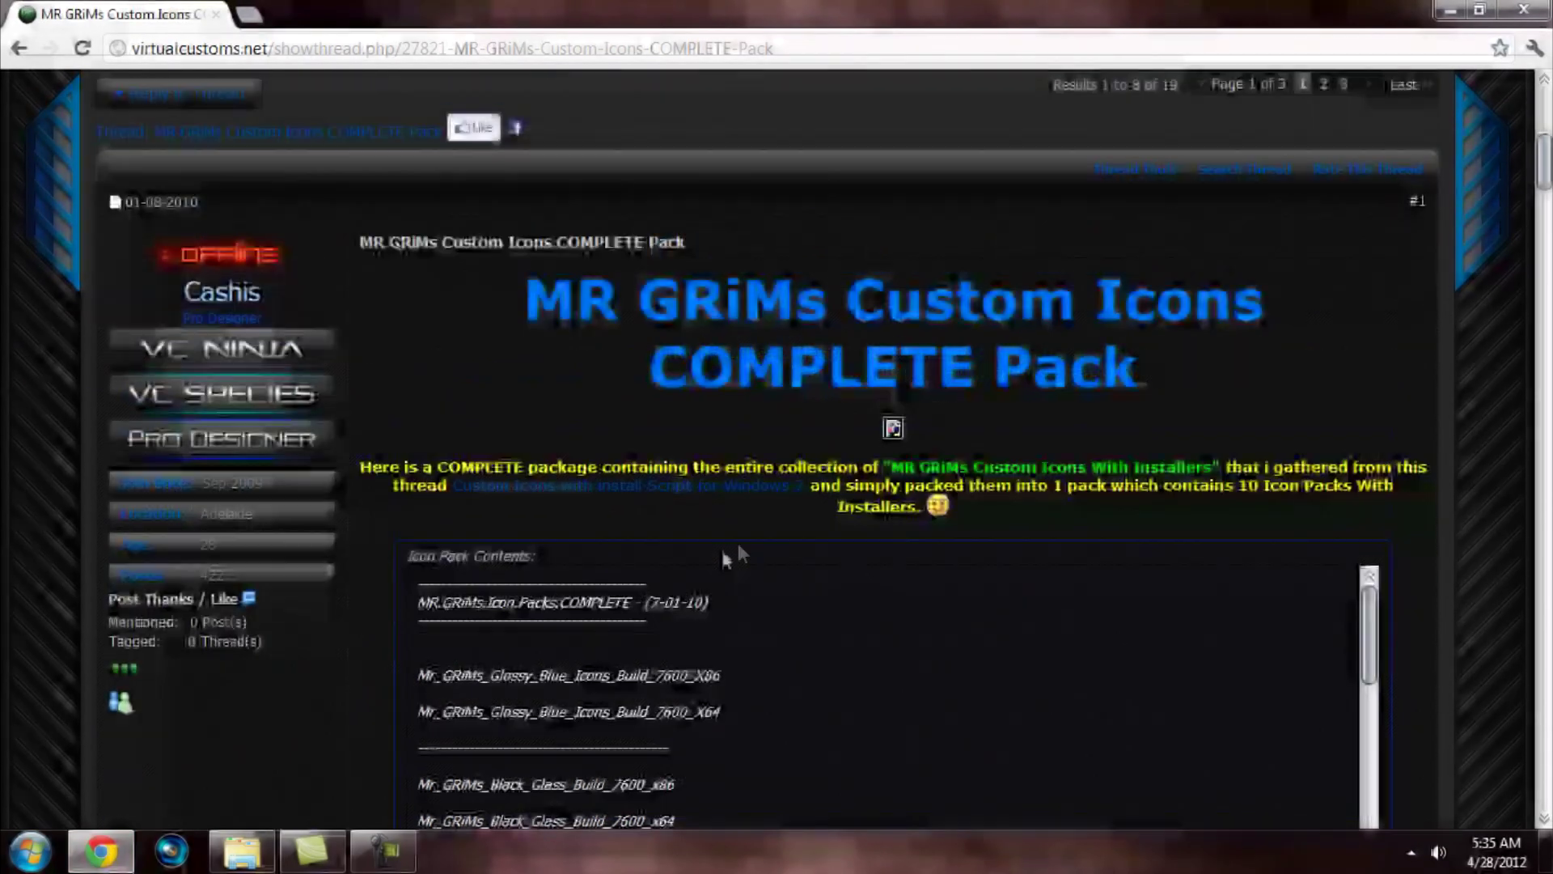
scroll(735, 550, down, 5)
scroll(308, 514, down, 7)
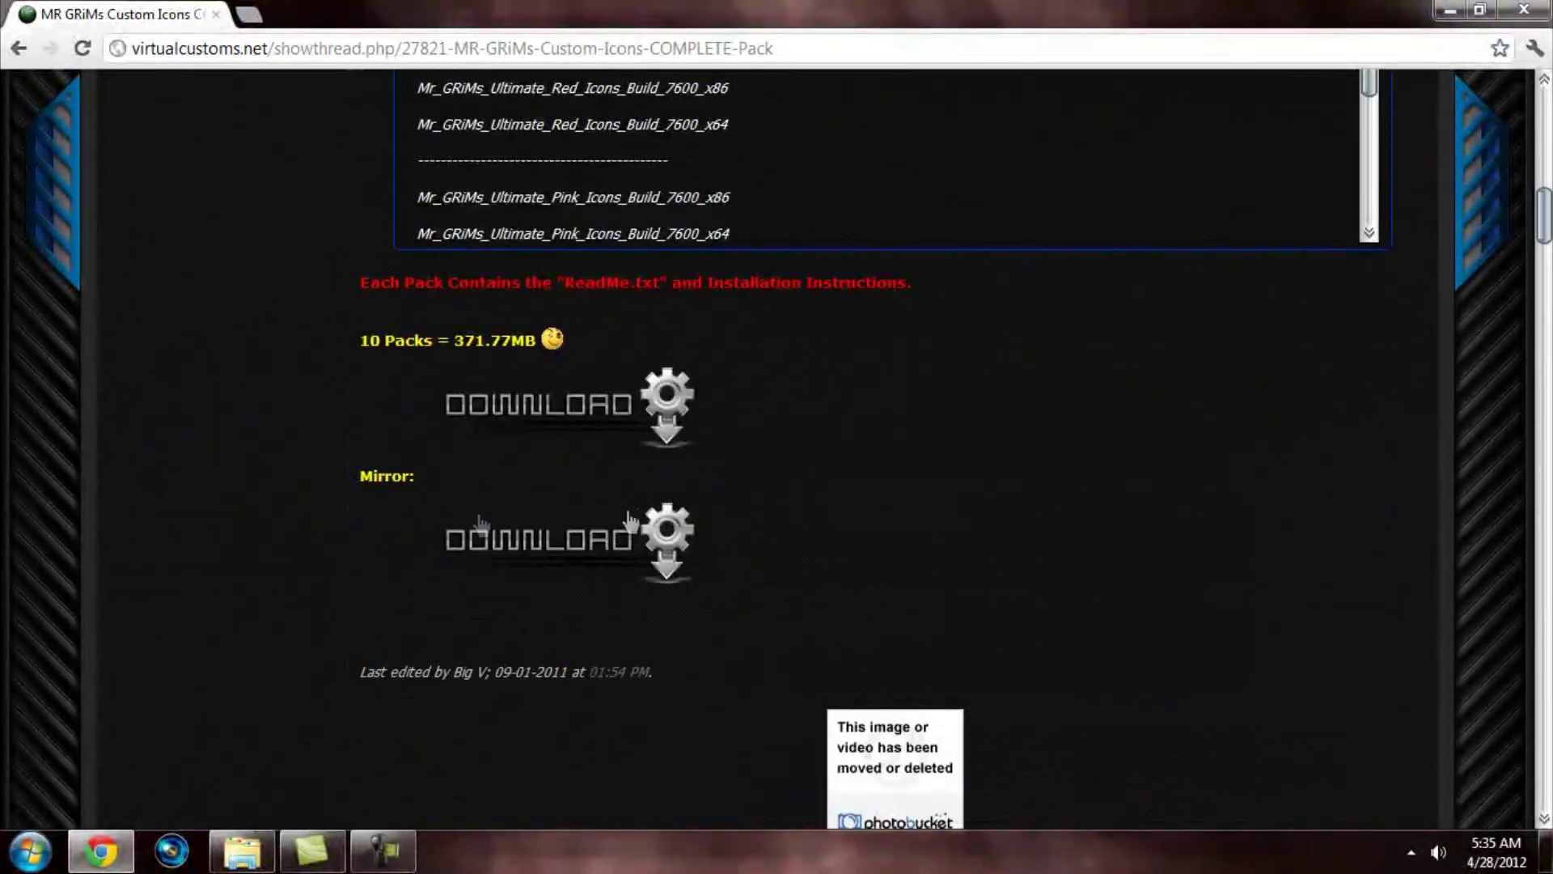
click(599, 544)
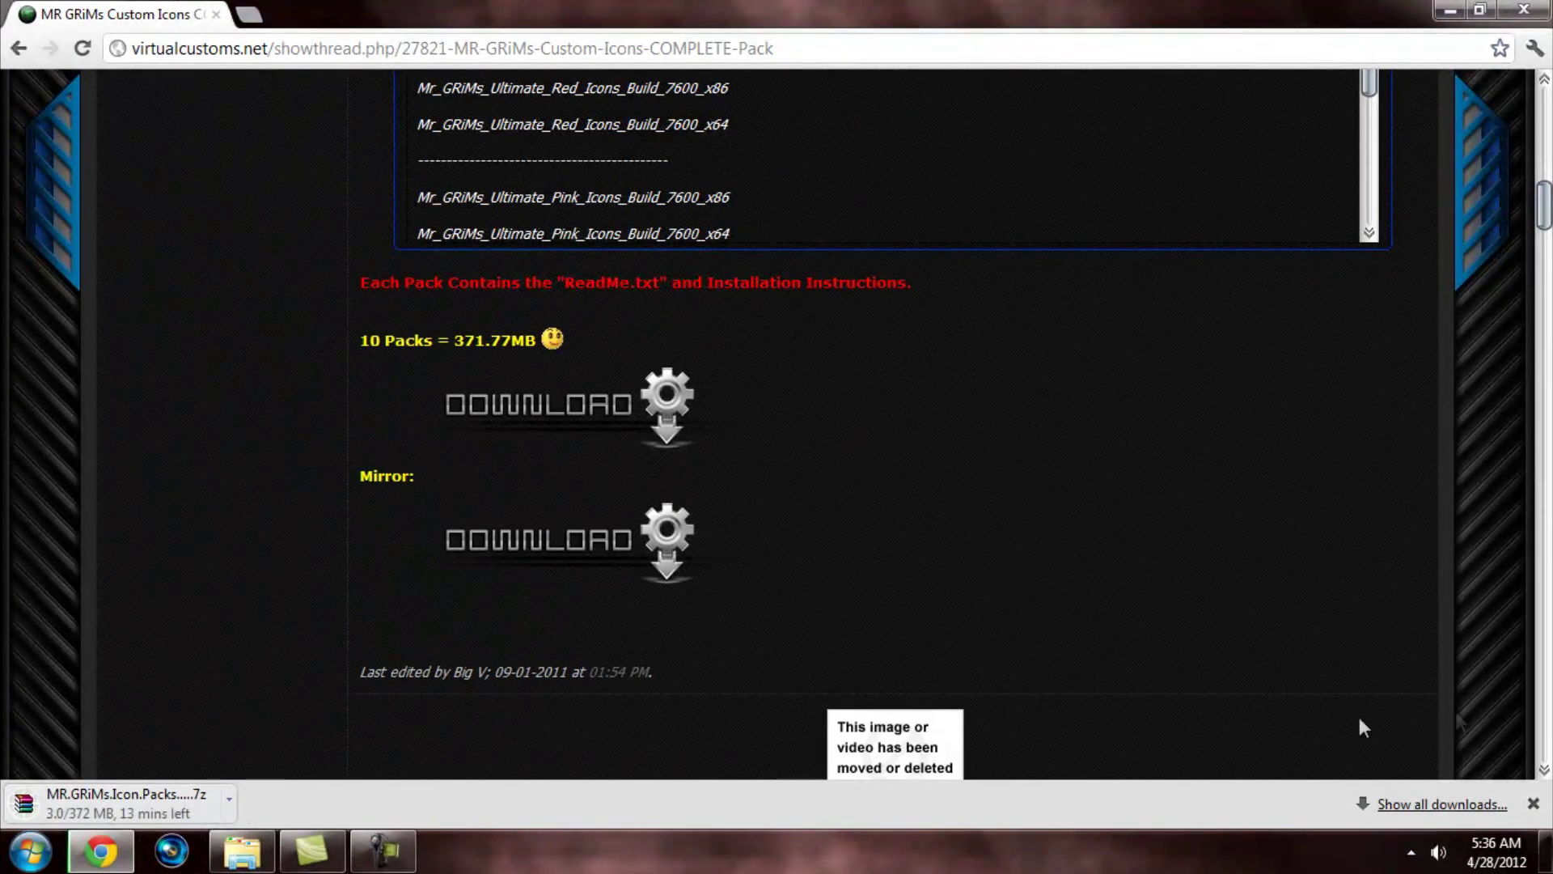
click(1533, 803)
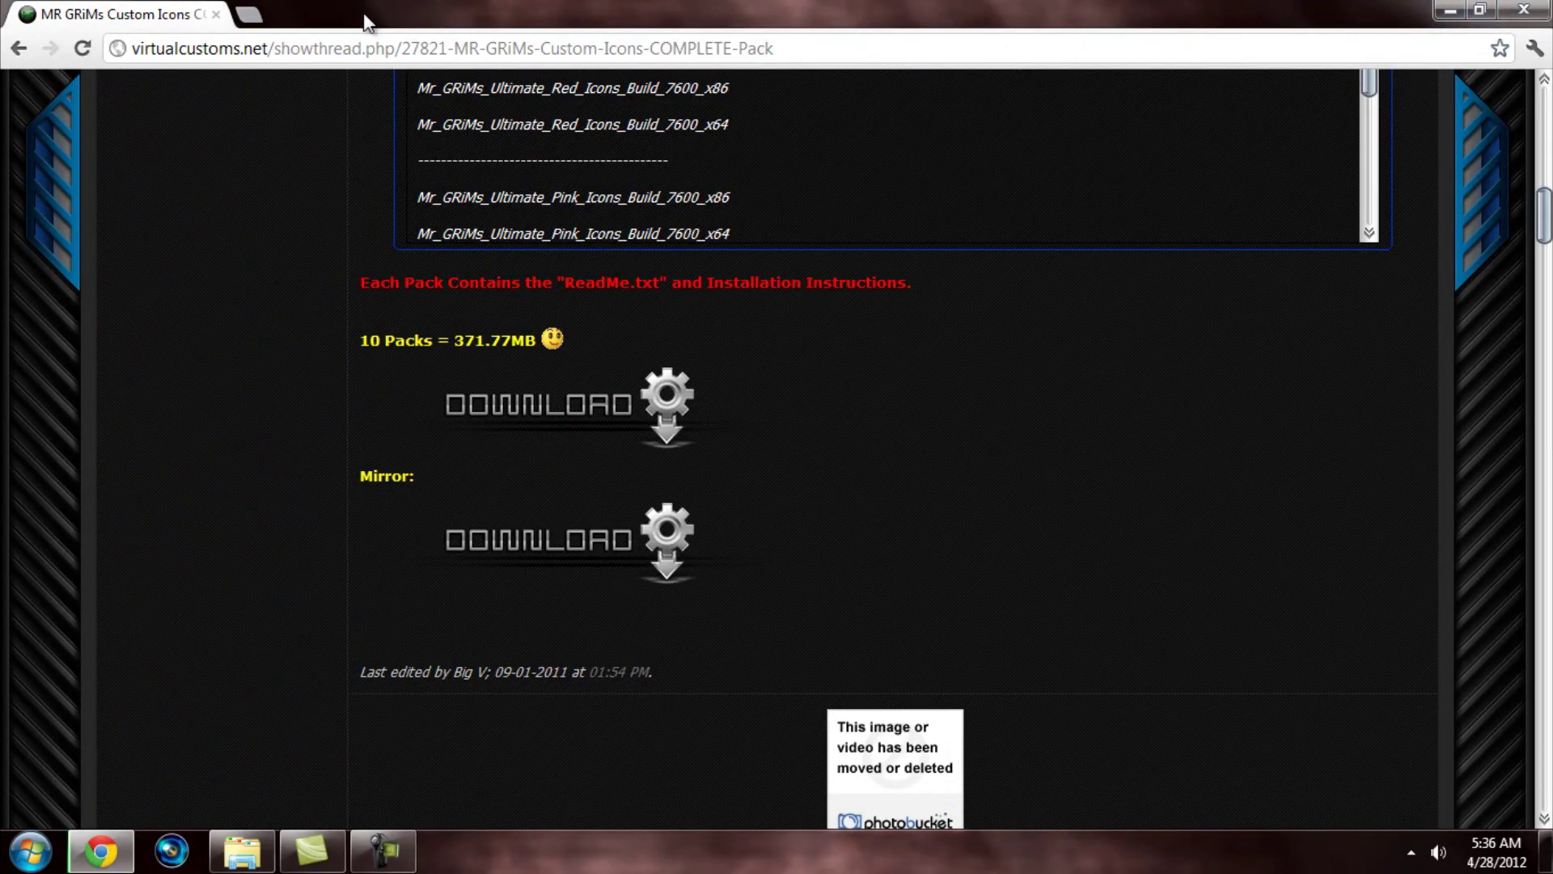
Close Chrome, choosing to cancel the download still in progress
scroll(858, 154, up, 15)
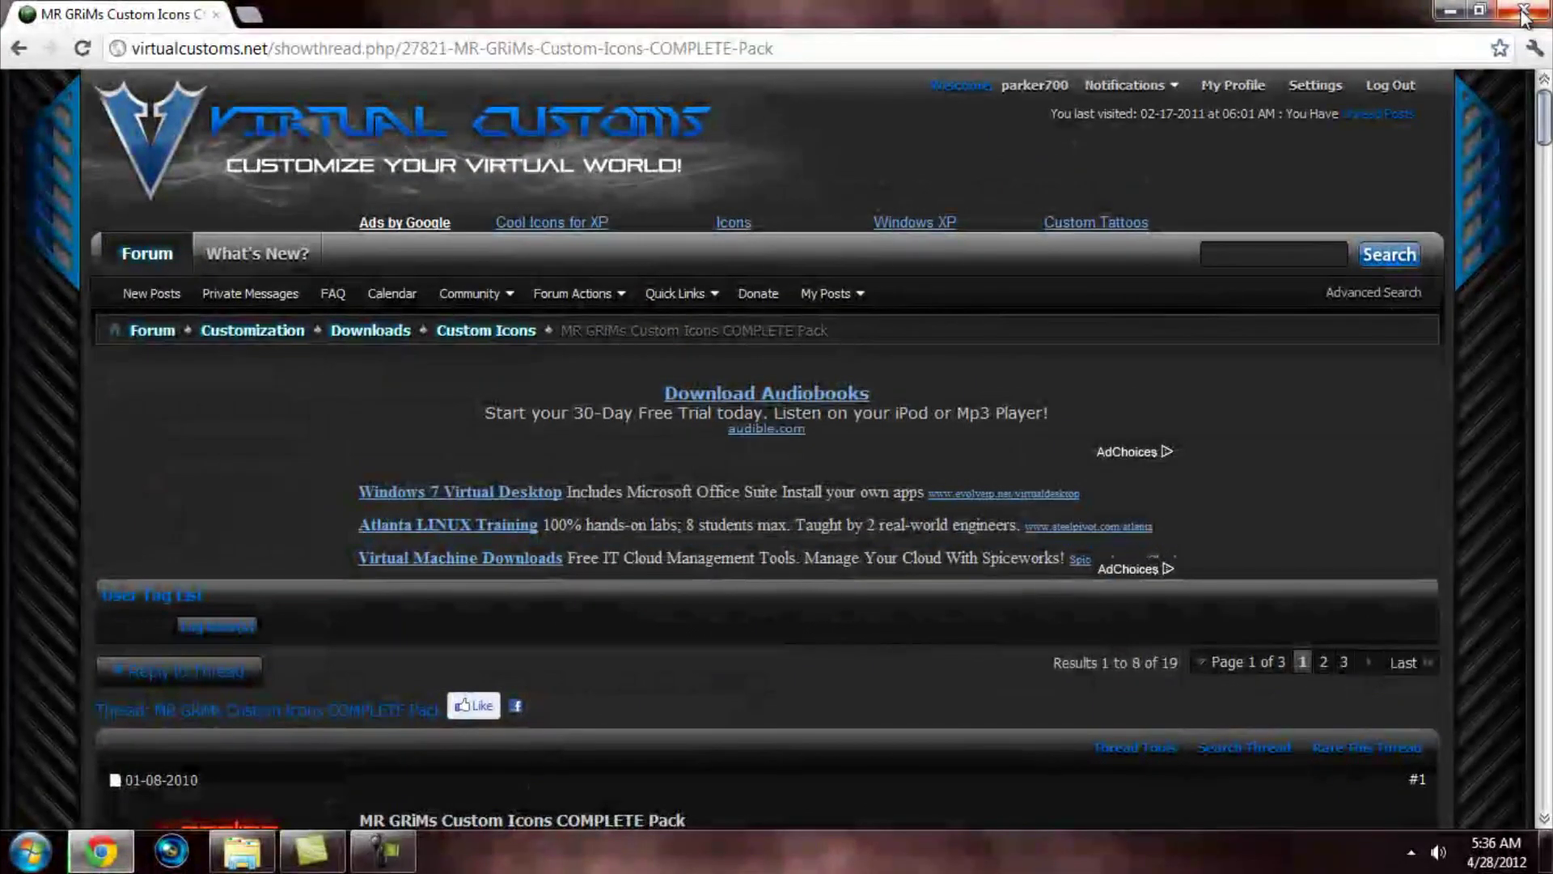
scroll(1083, 388, down, 15)
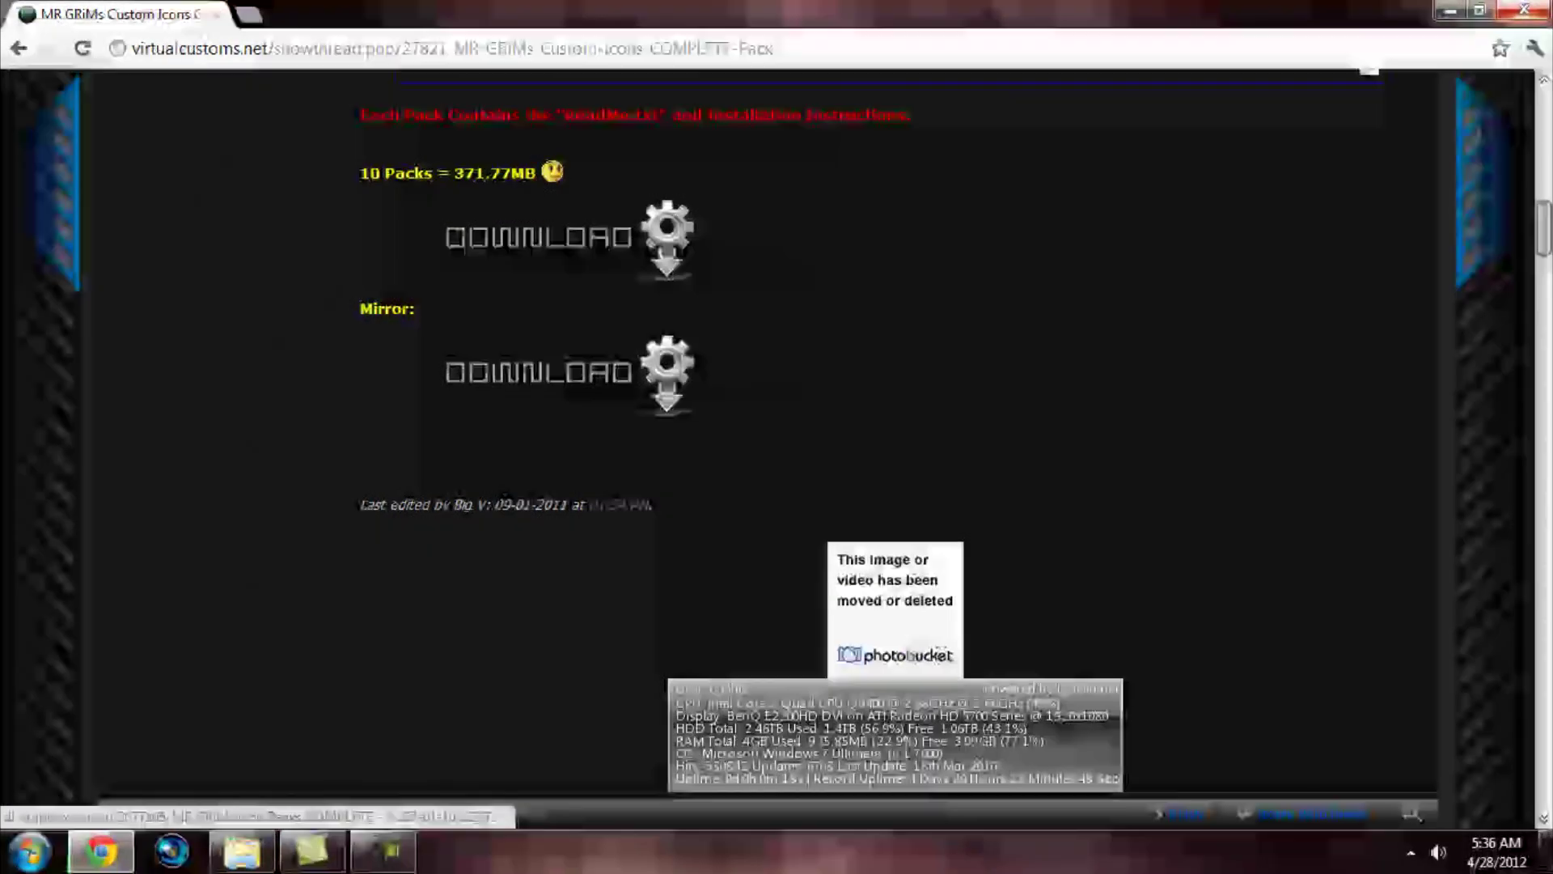
click(1523, 10)
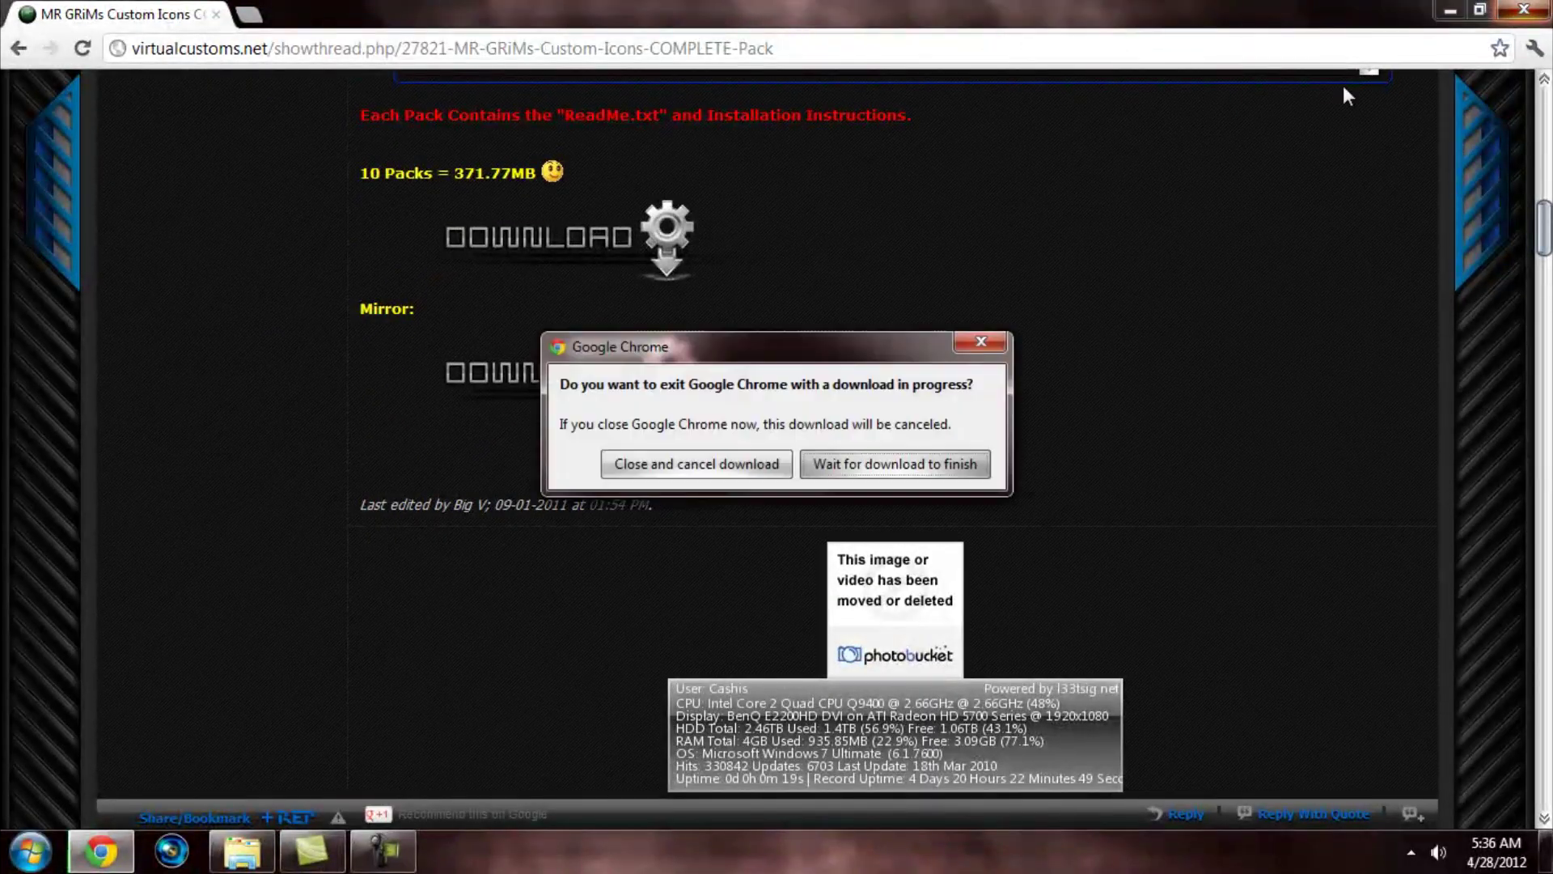
click(752, 469)
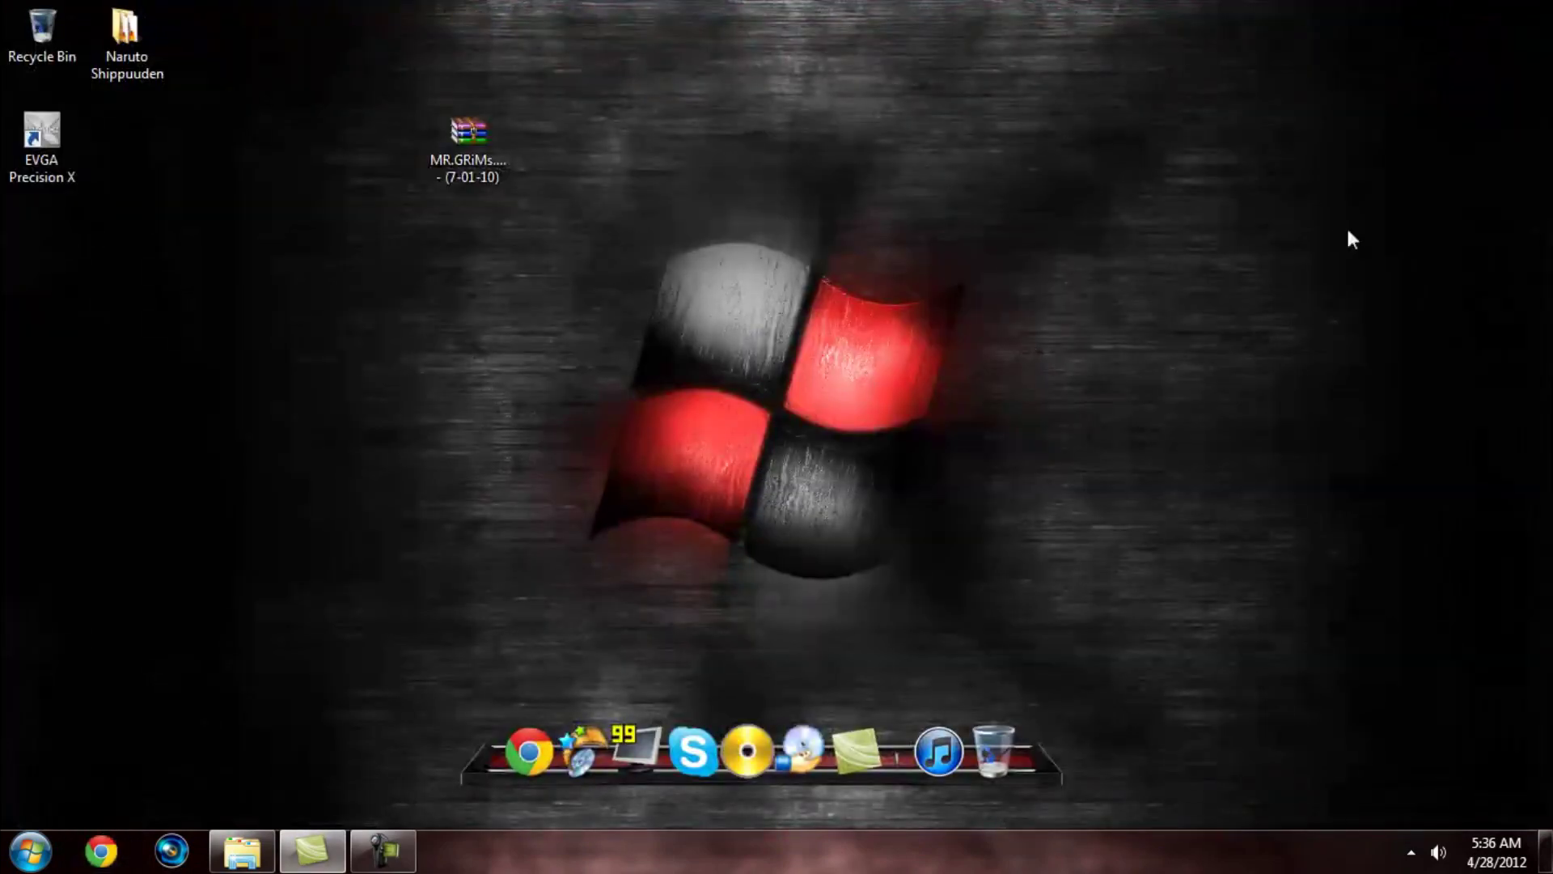
Move the archive icon right, then set User Account Control to Never notify via a 'UA' search
drag(435, 134, 1215, 173)
click(1135, 267)
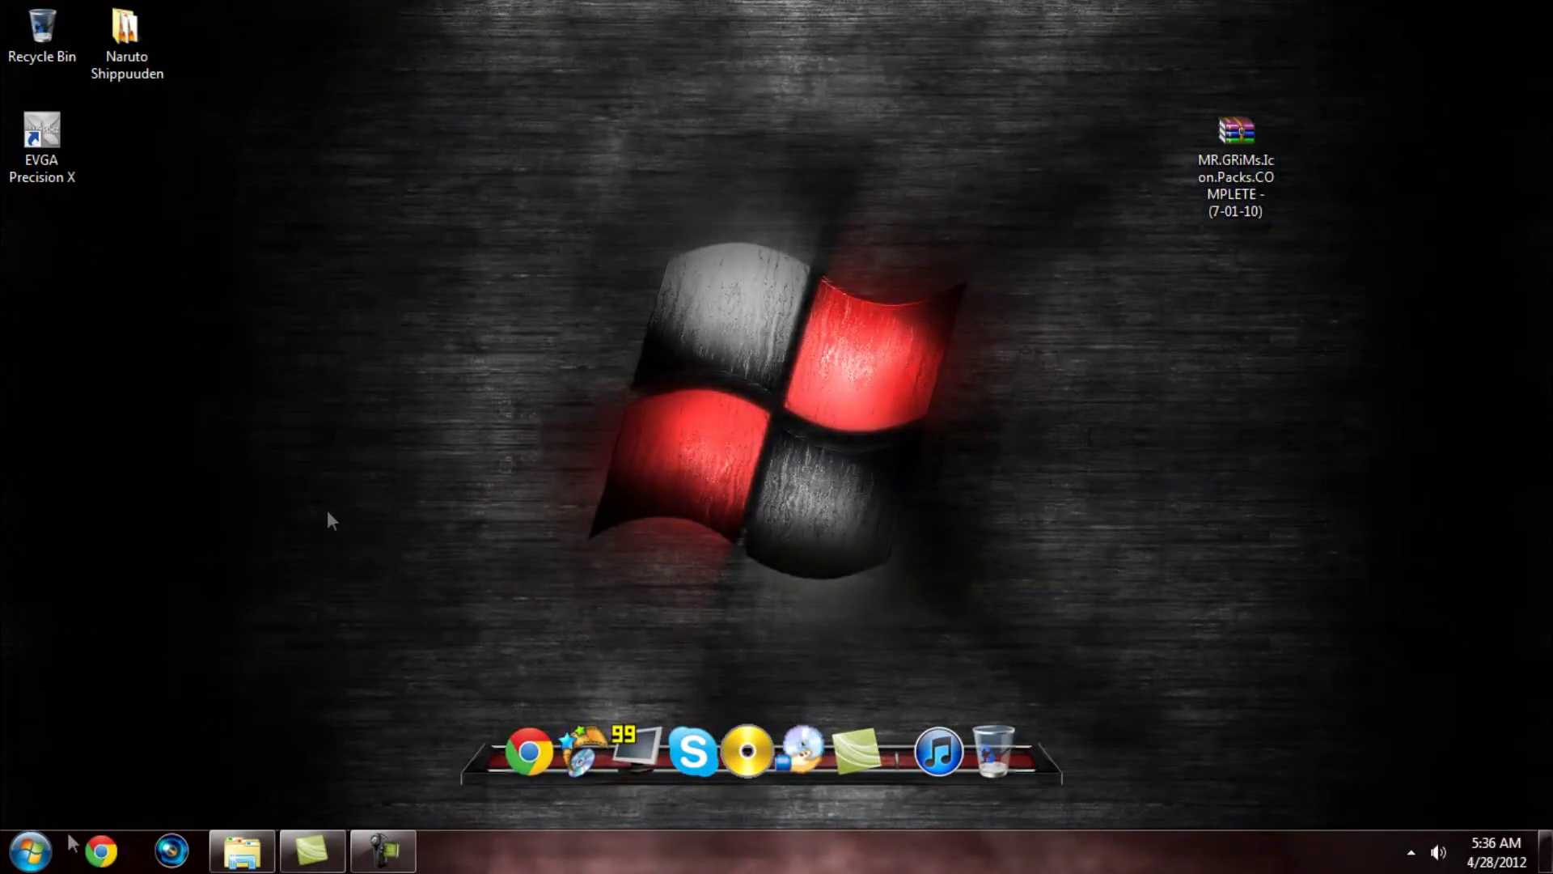
click(22, 854)
click(88, 797)
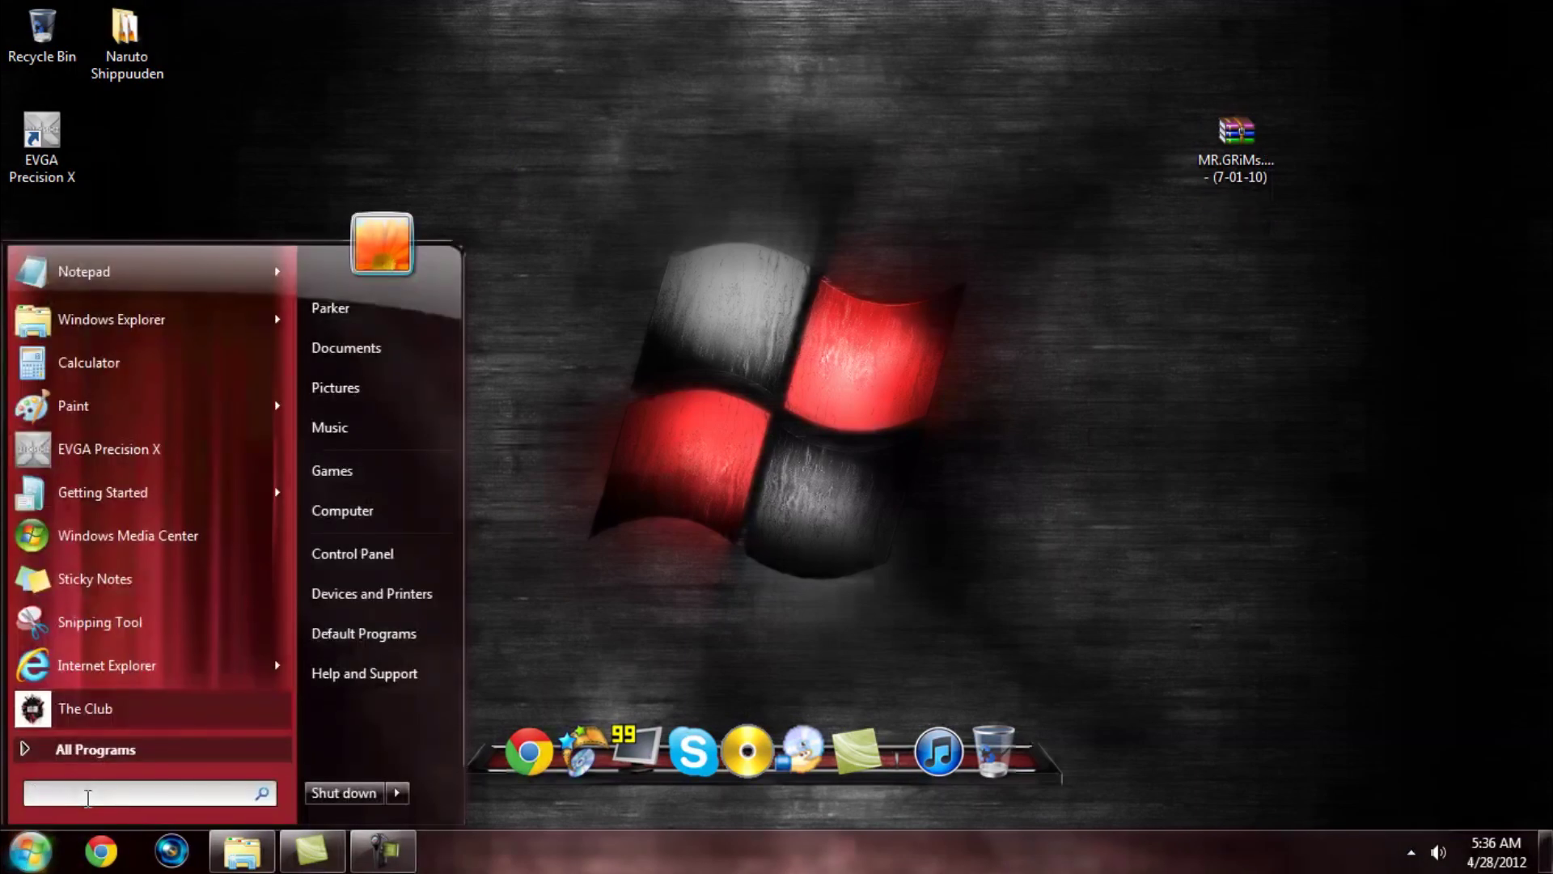
text(UAC)
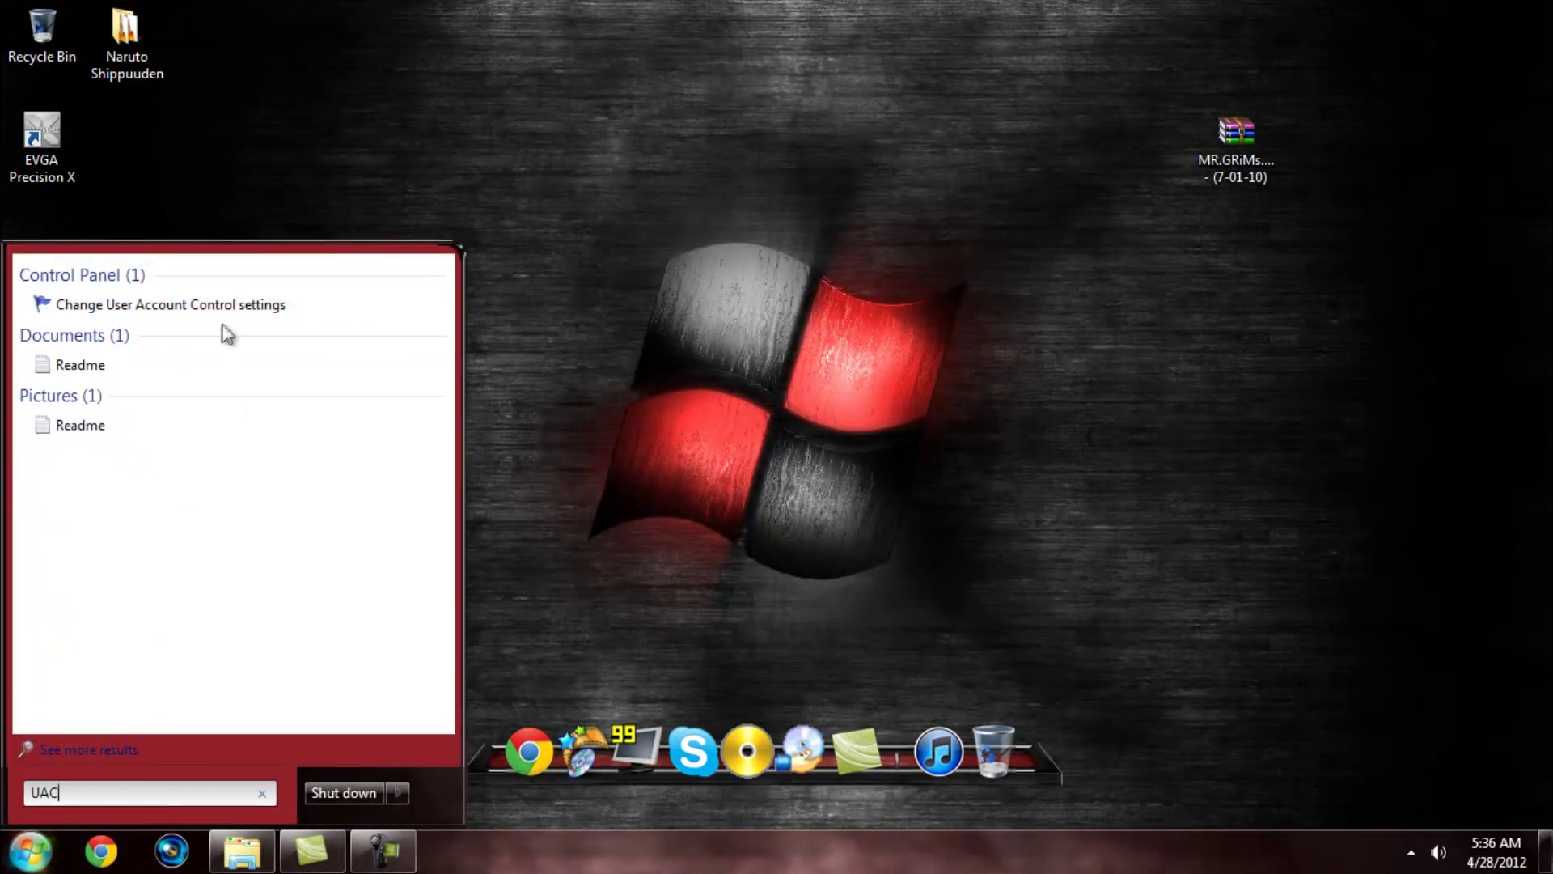
click(232, 320)
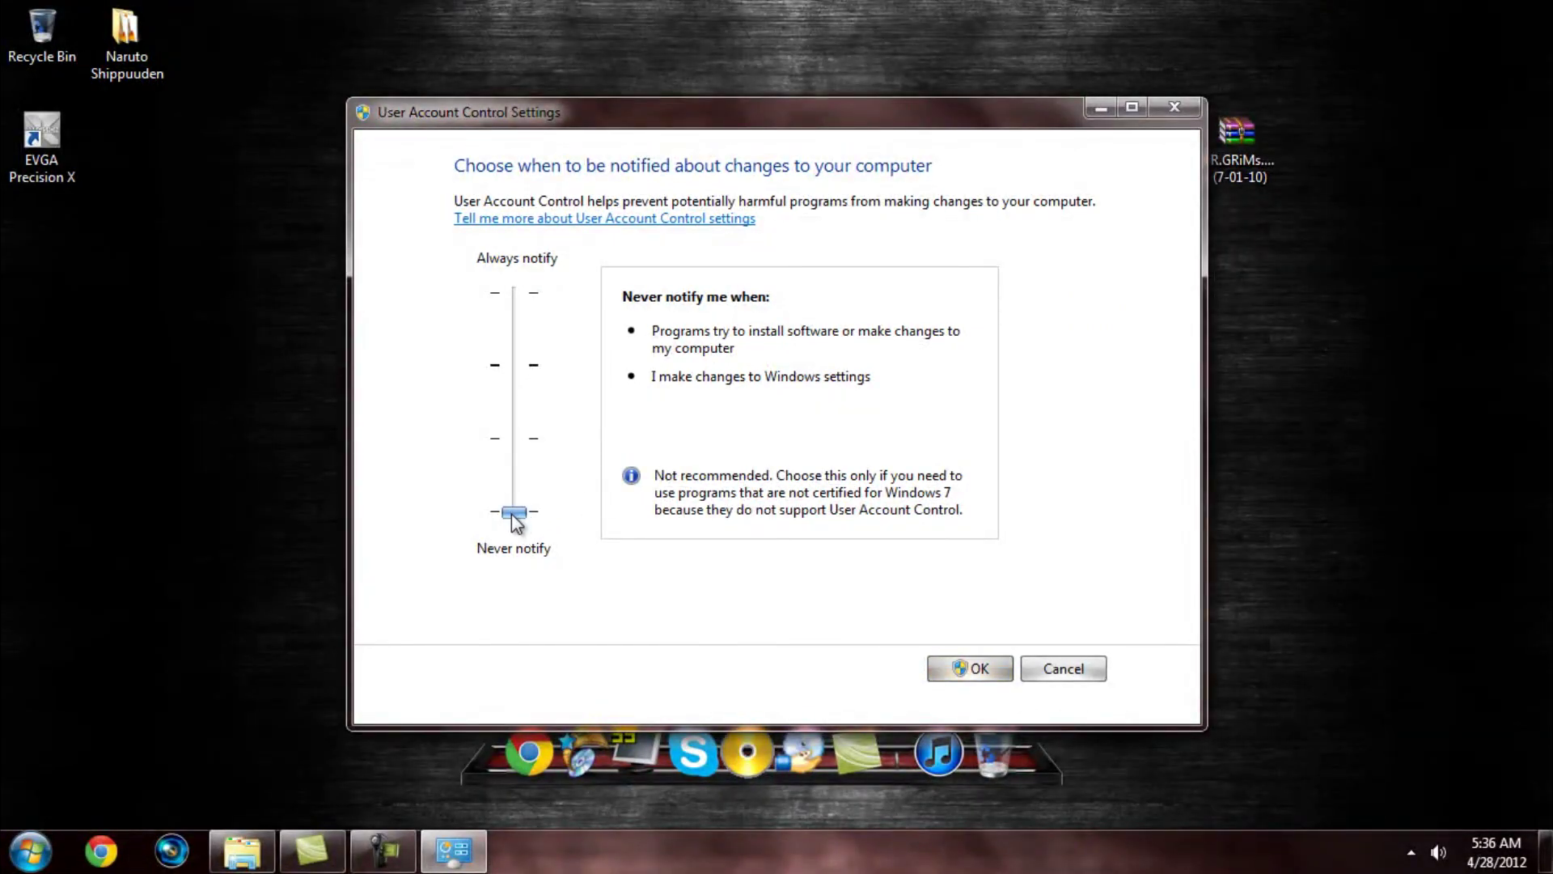
click(977, 668)
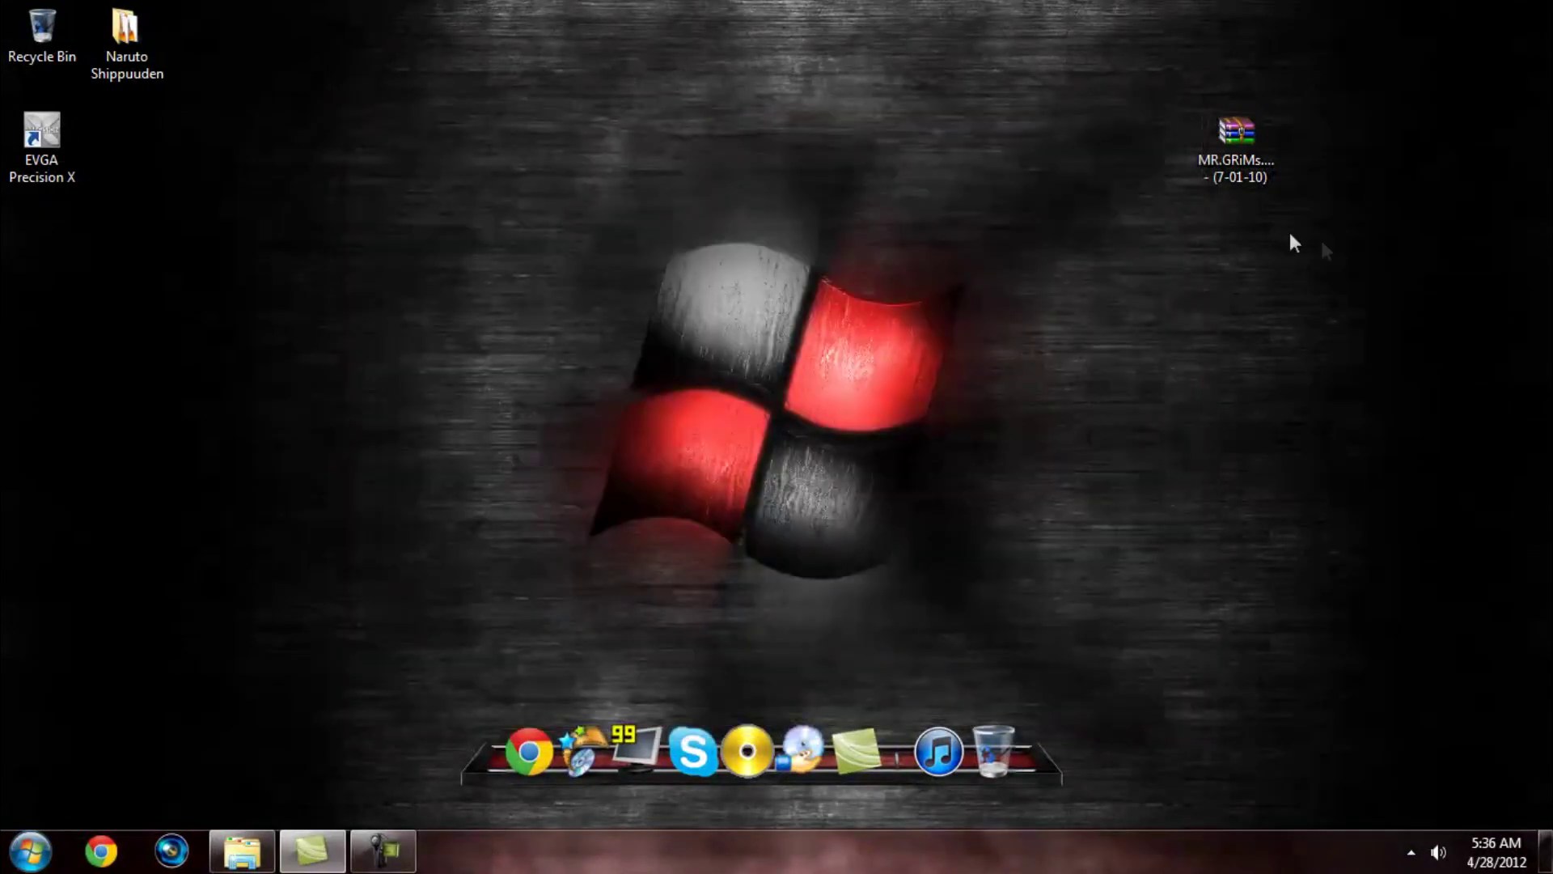
Nudge the MR.GRiMs archive icon into place near the top right
drag(1214, 178, 1164, 186)
drag(981, 257, 1383, 315)
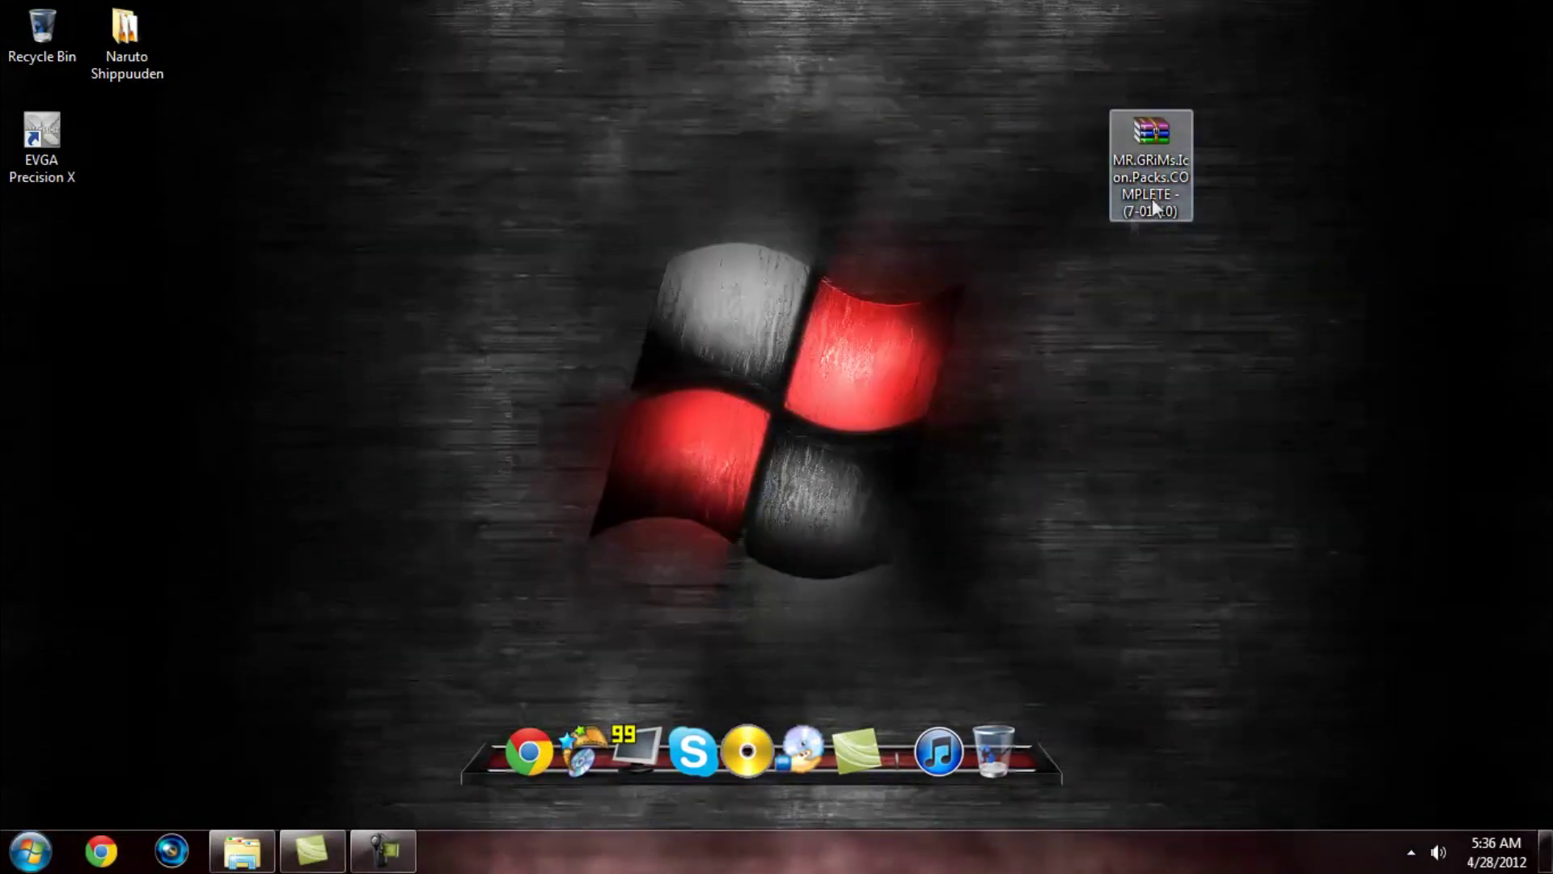
drag(1292, 32, 1274, 65)
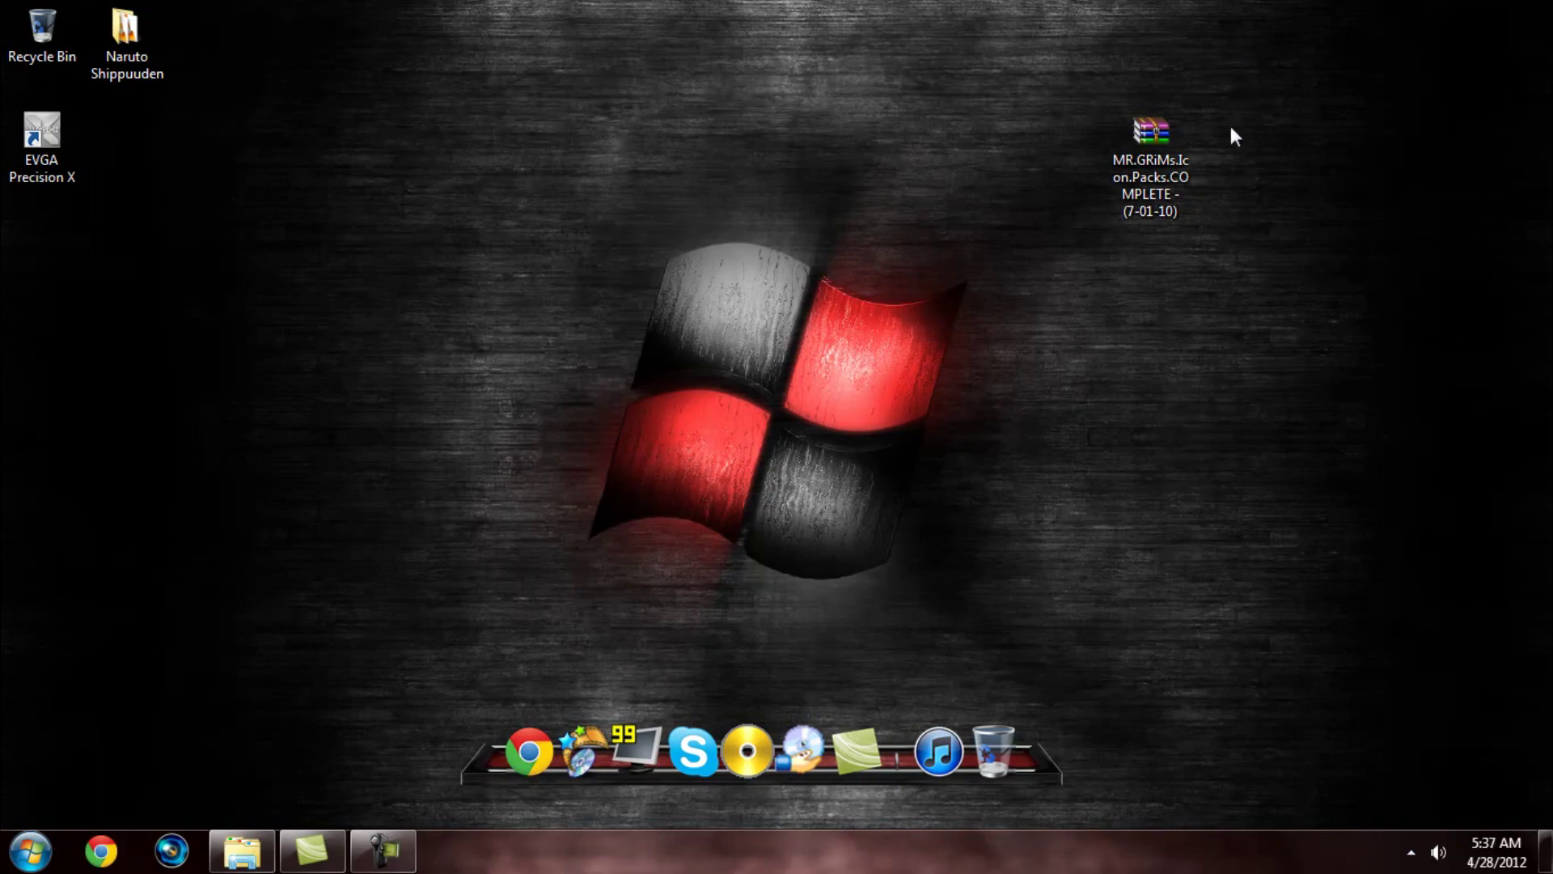
Extract the archive with WinRAR to 'MR.GRiMs.Icon.Packs.COMPLETE - (7-01-10)\', moving the progress window aside
right_click(1144, 152)
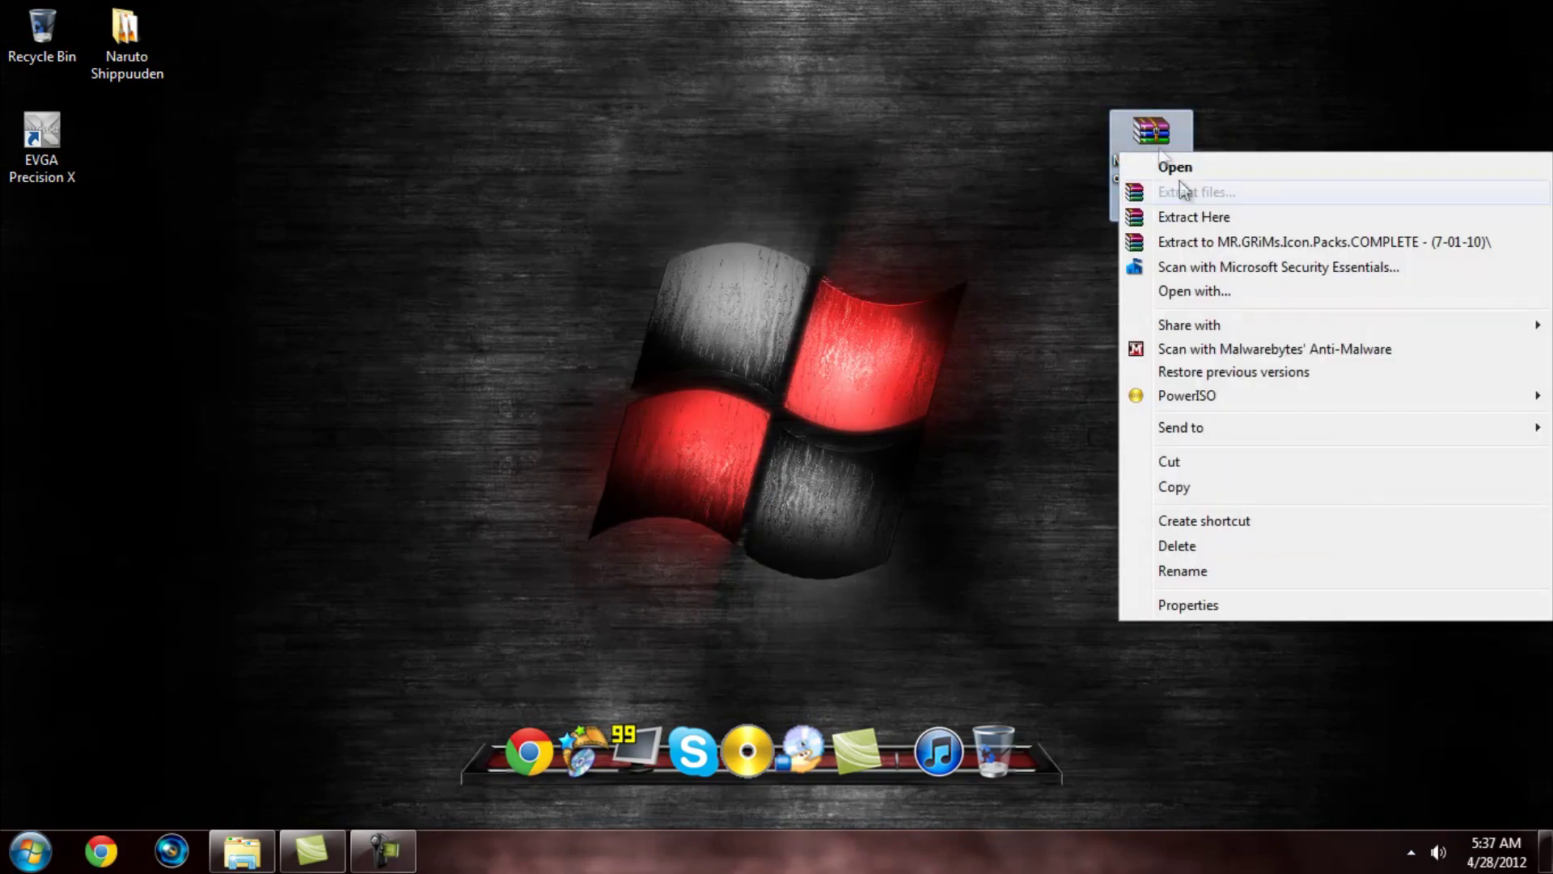
click(1203, 242)
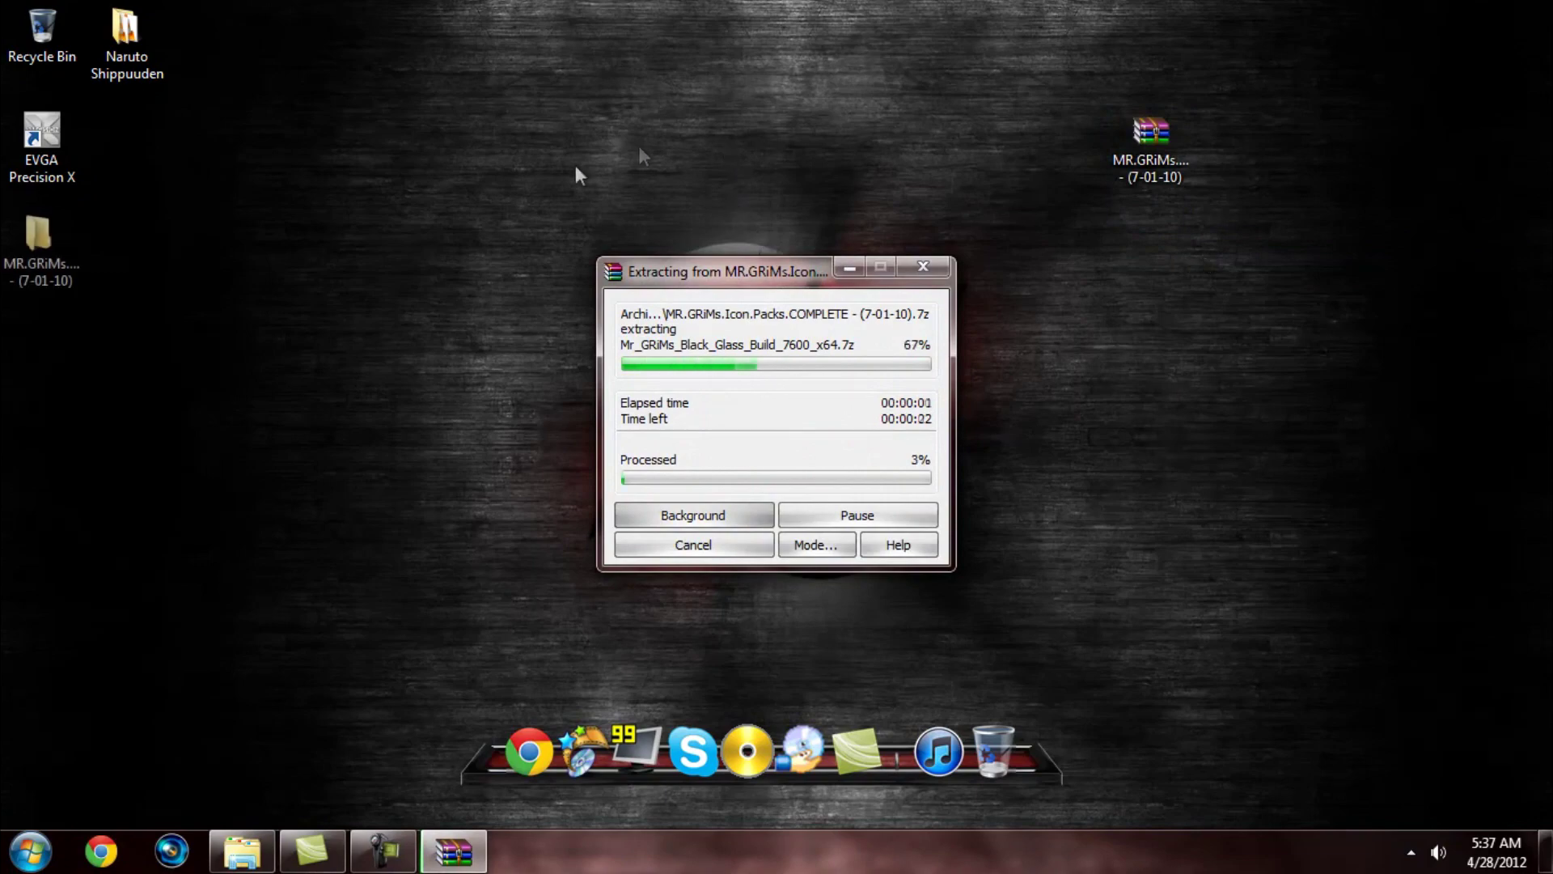
drag(690, 269, 533, 35)
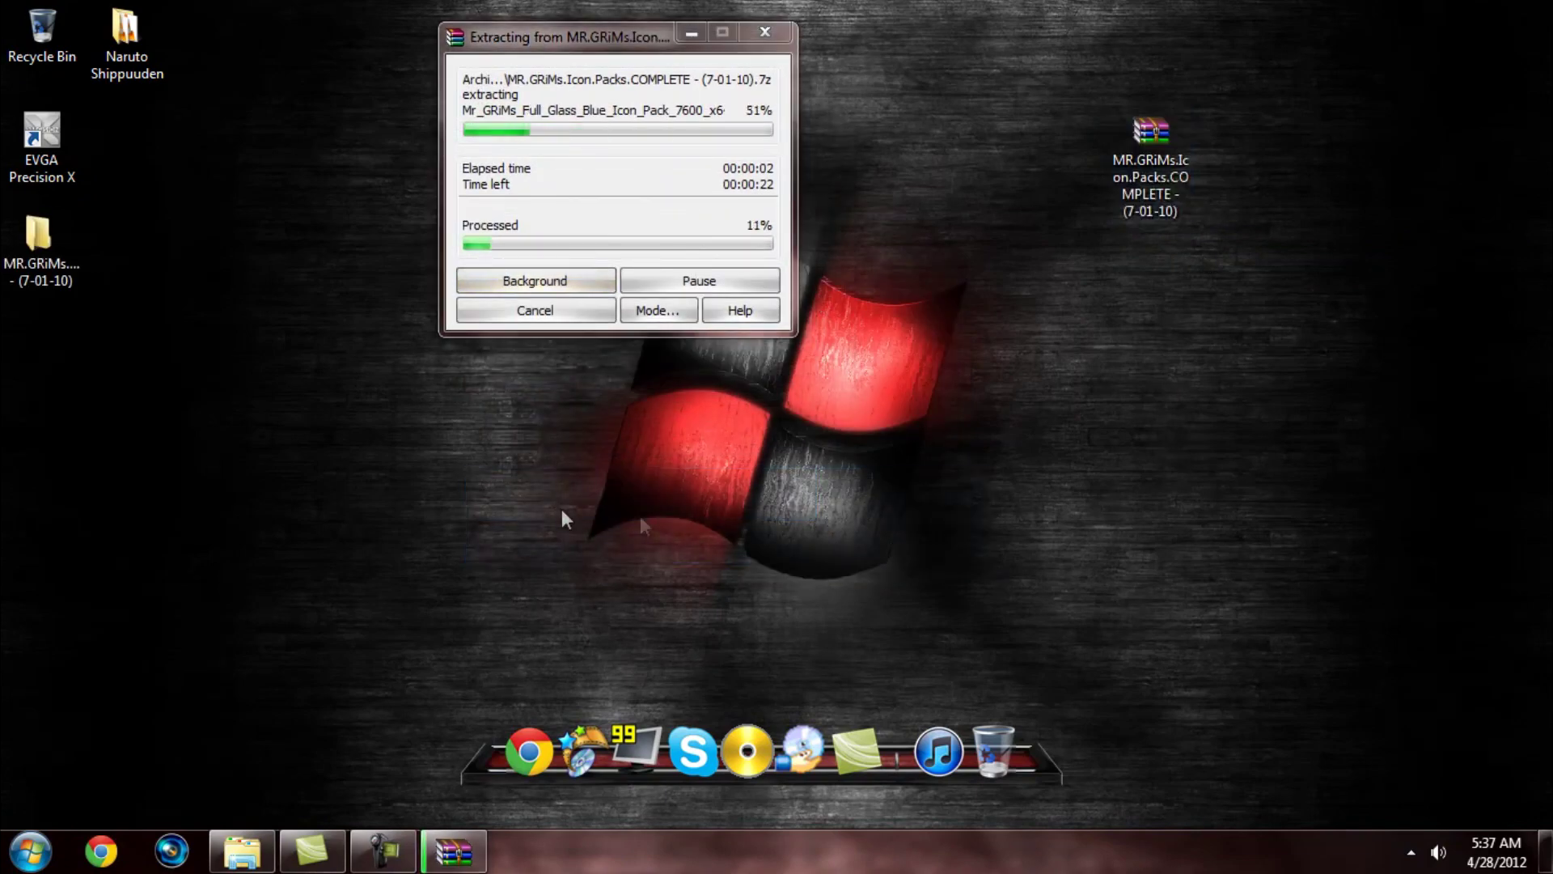
drag(1511, 437, 529, 512)
drag(478, 462, 493, 432)
drag(489, 428, 1041, 610)
drag(1041, 610, 1051, 570)
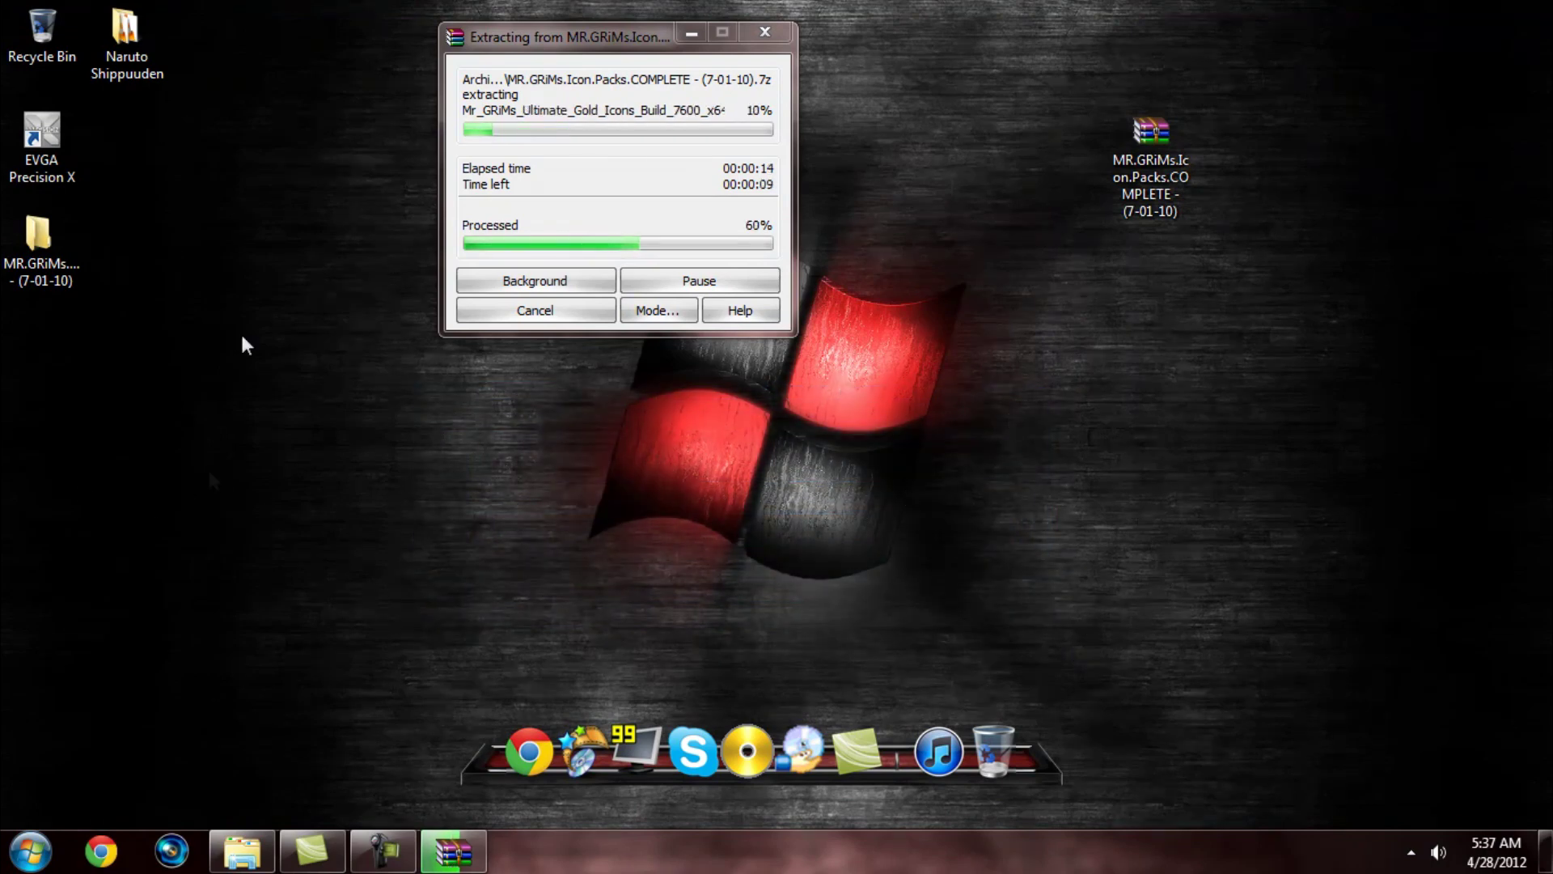
Drag the extracted folder to the top centre of the desktop
click(31, 851)
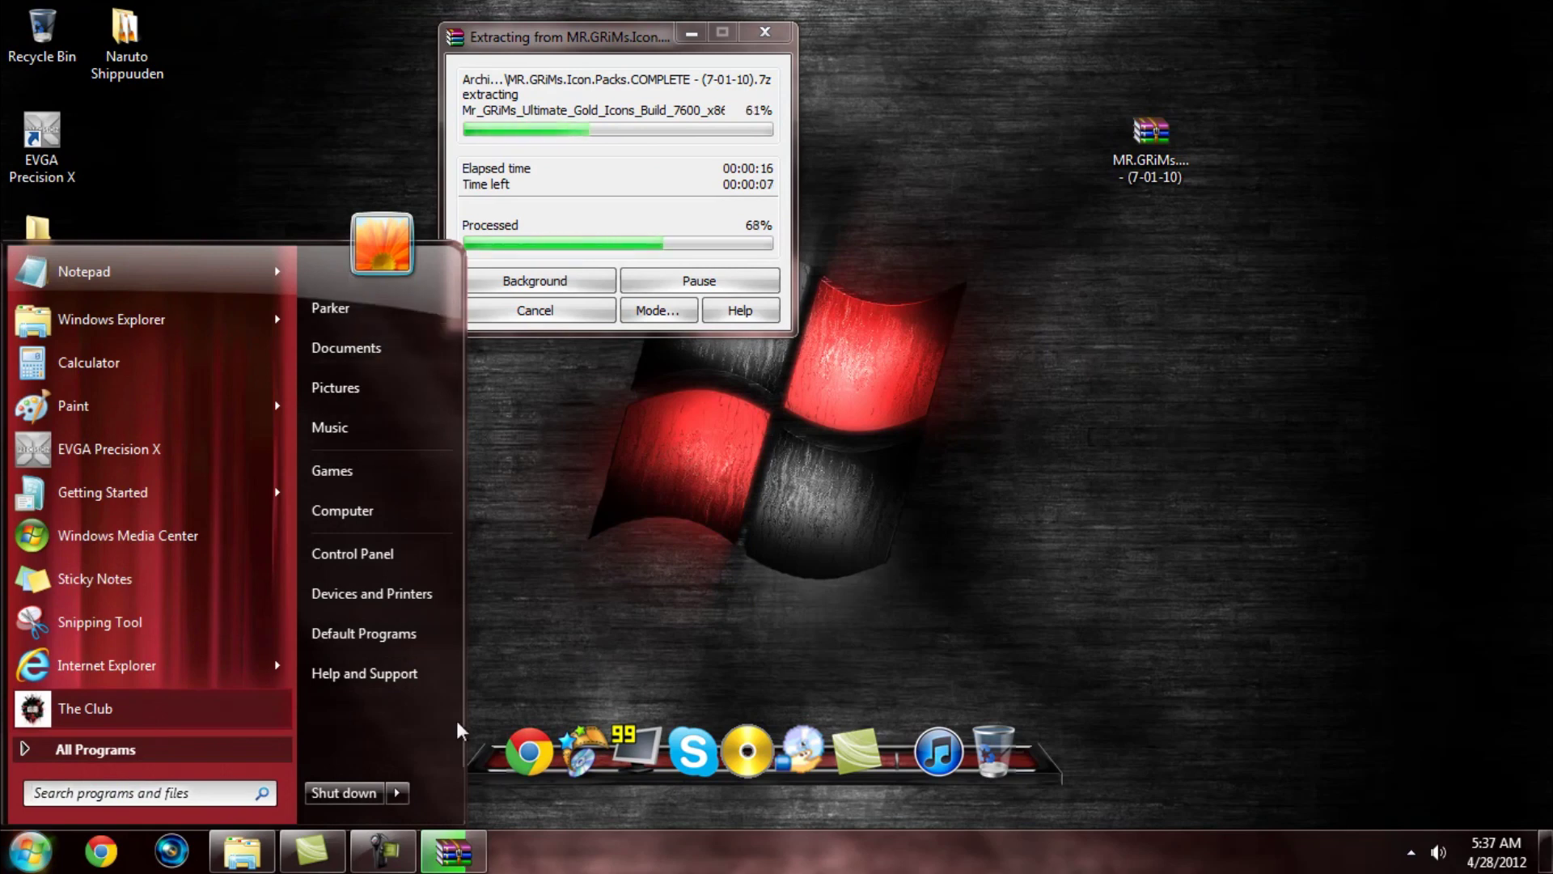
click(789, 497)
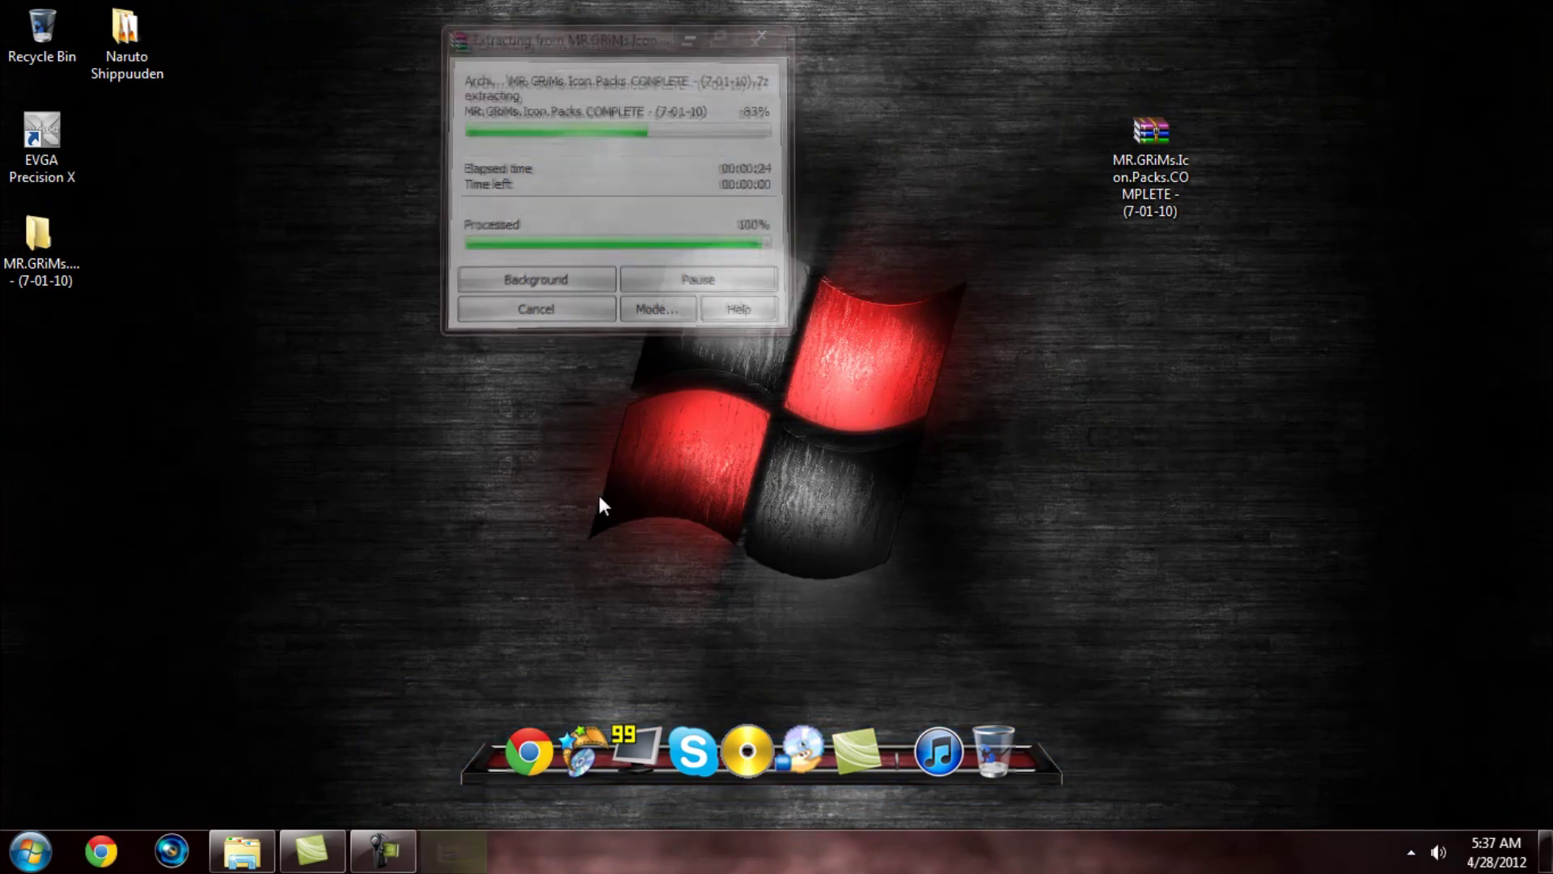
drag(49, 257, 675, 205)
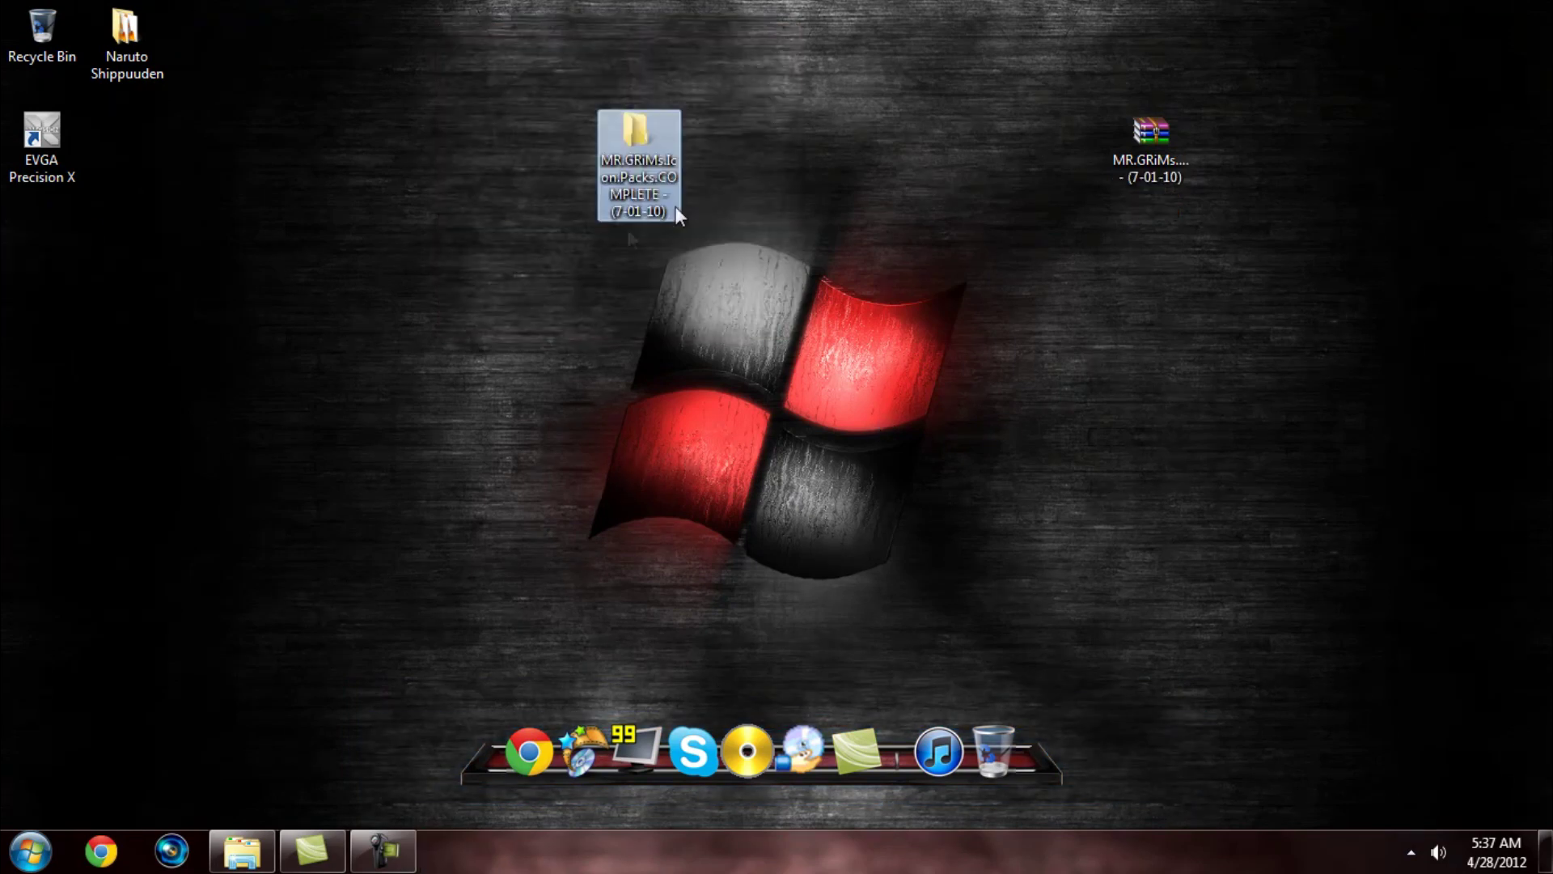
Open the extracted pack folder down to its x64.COMPLETE folder
double_click(661, 160)
double_click(545, 284)
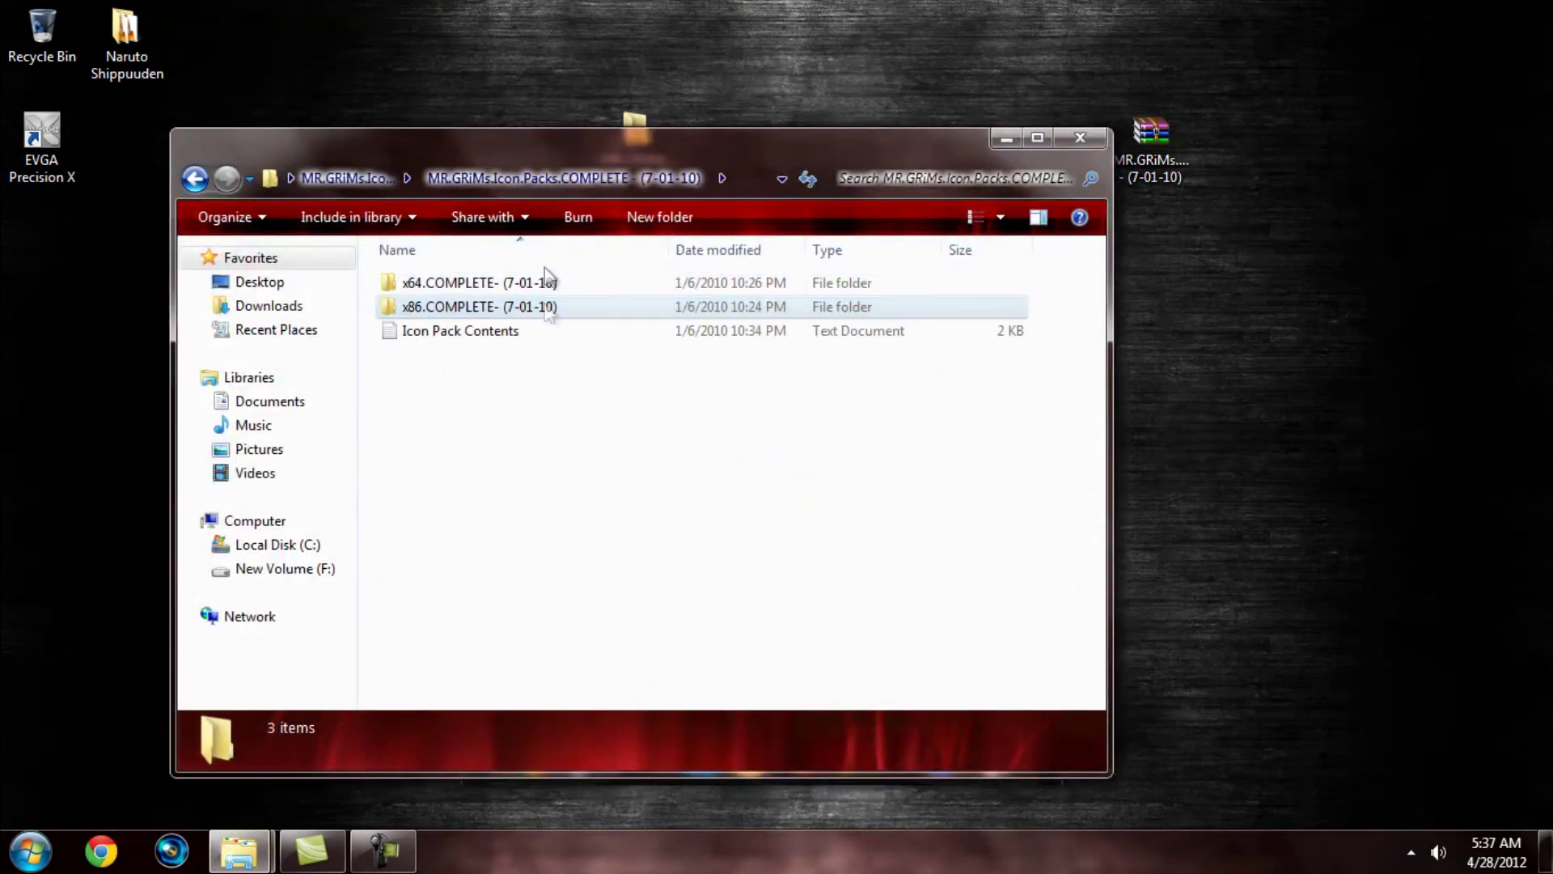
click(524, 289)
click(525, 307)
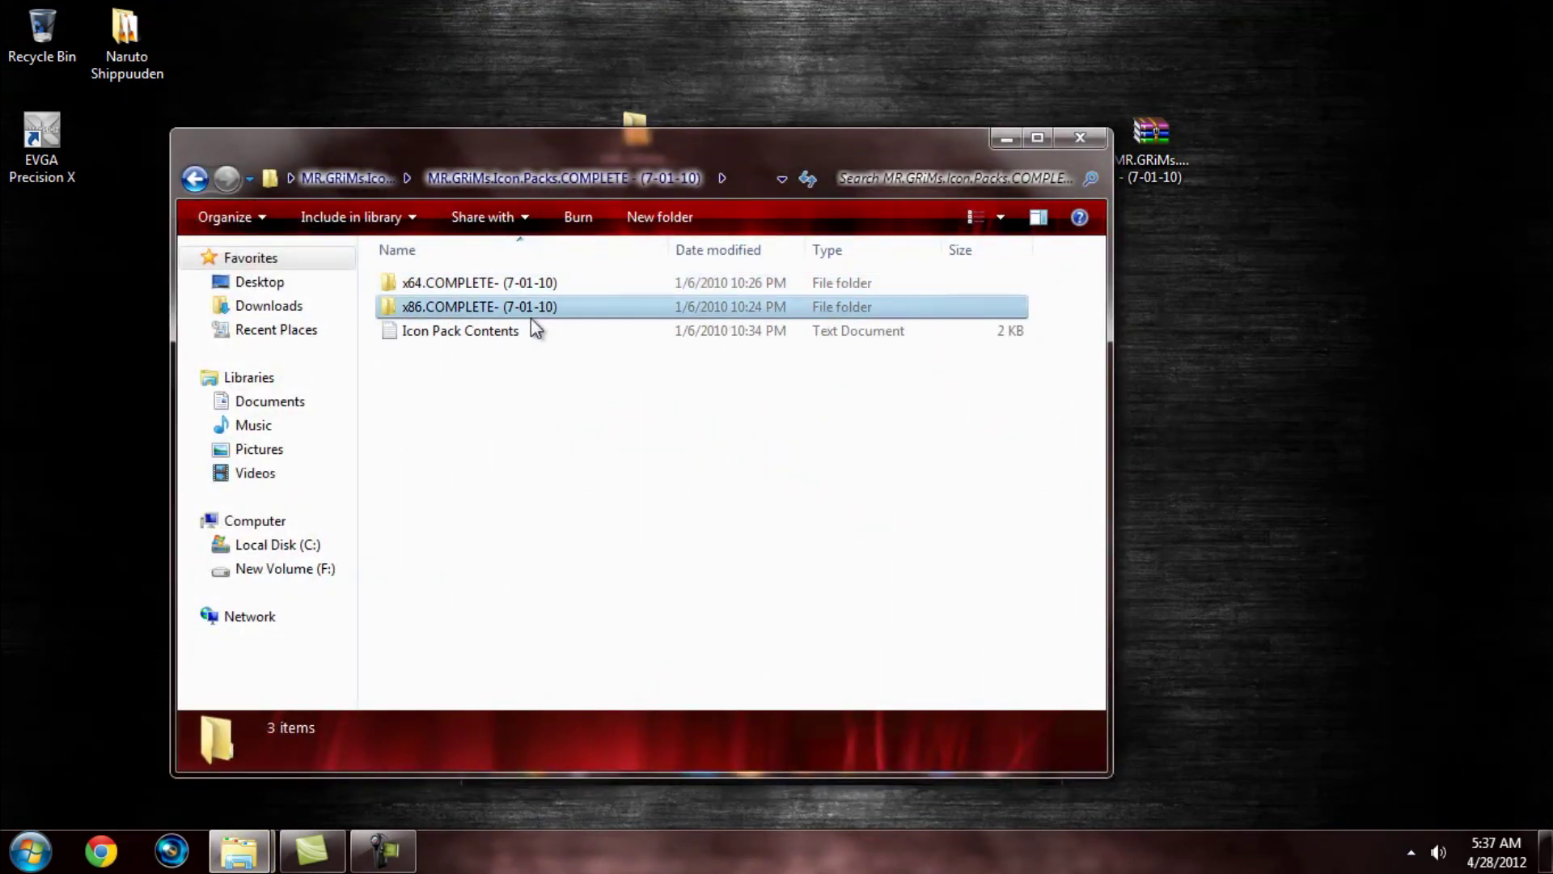
click(526, 289)
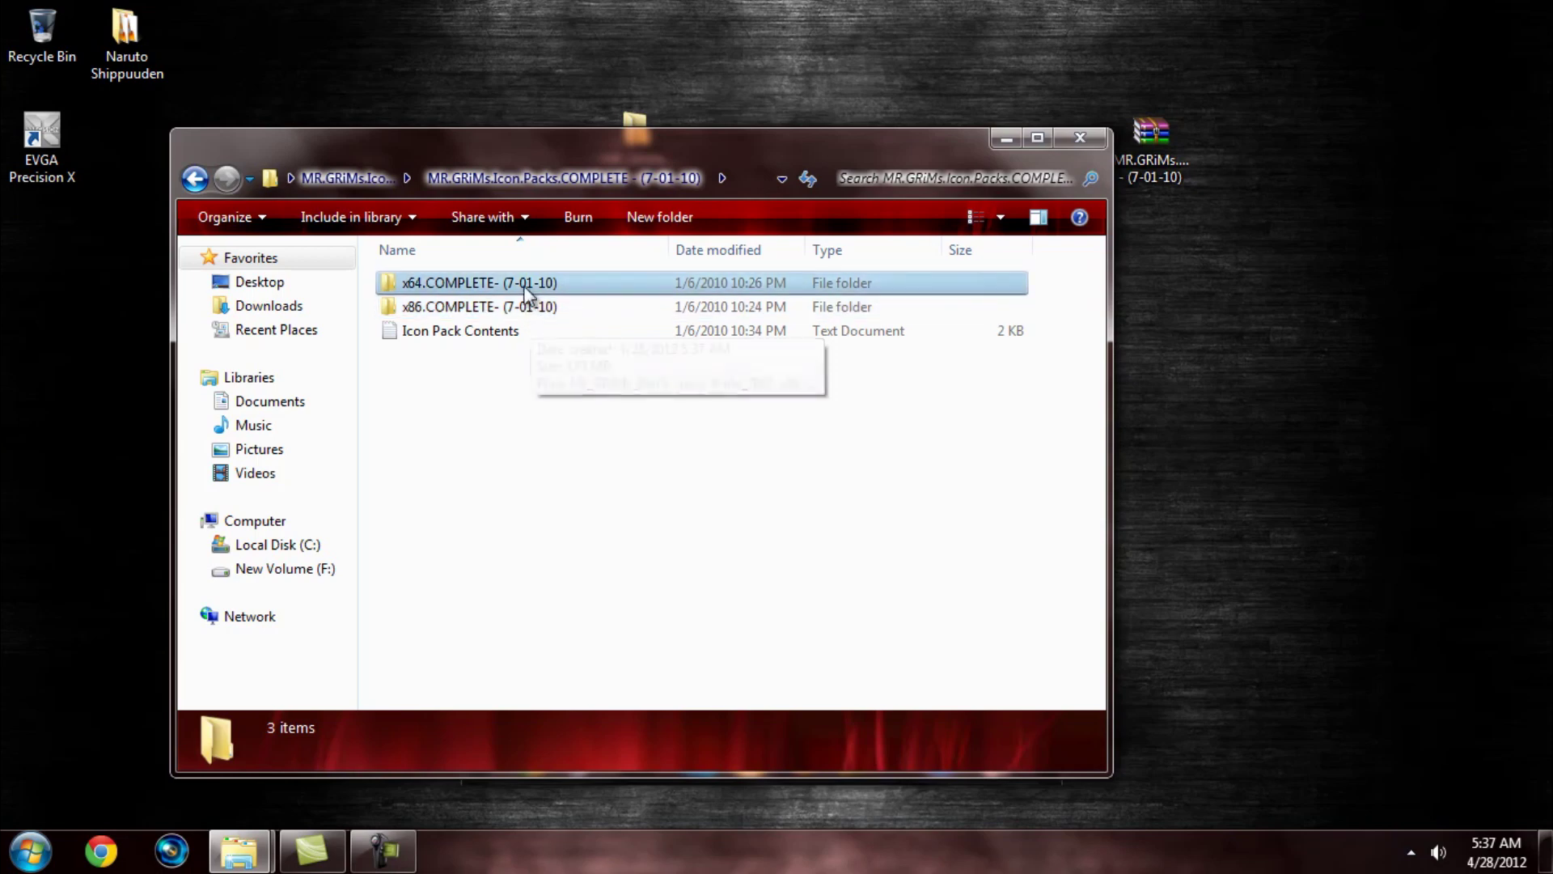
double_click(525, 289)
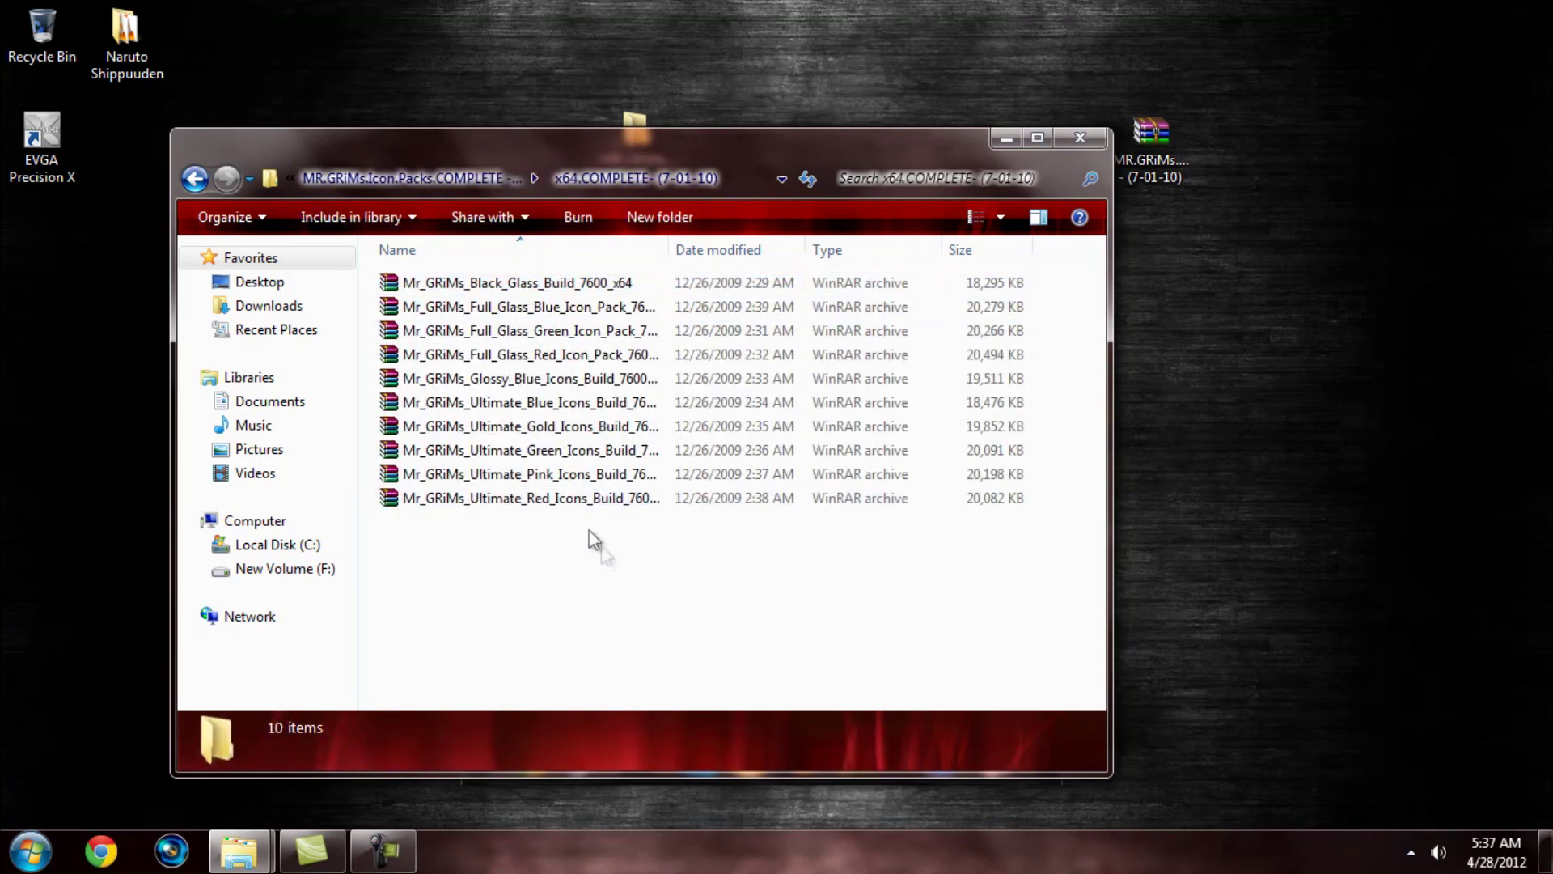
Browse the x64 icon archives and select only the Ultimate Red icons archive
click(580, 499)
click(655, 285)
click(653, 307)
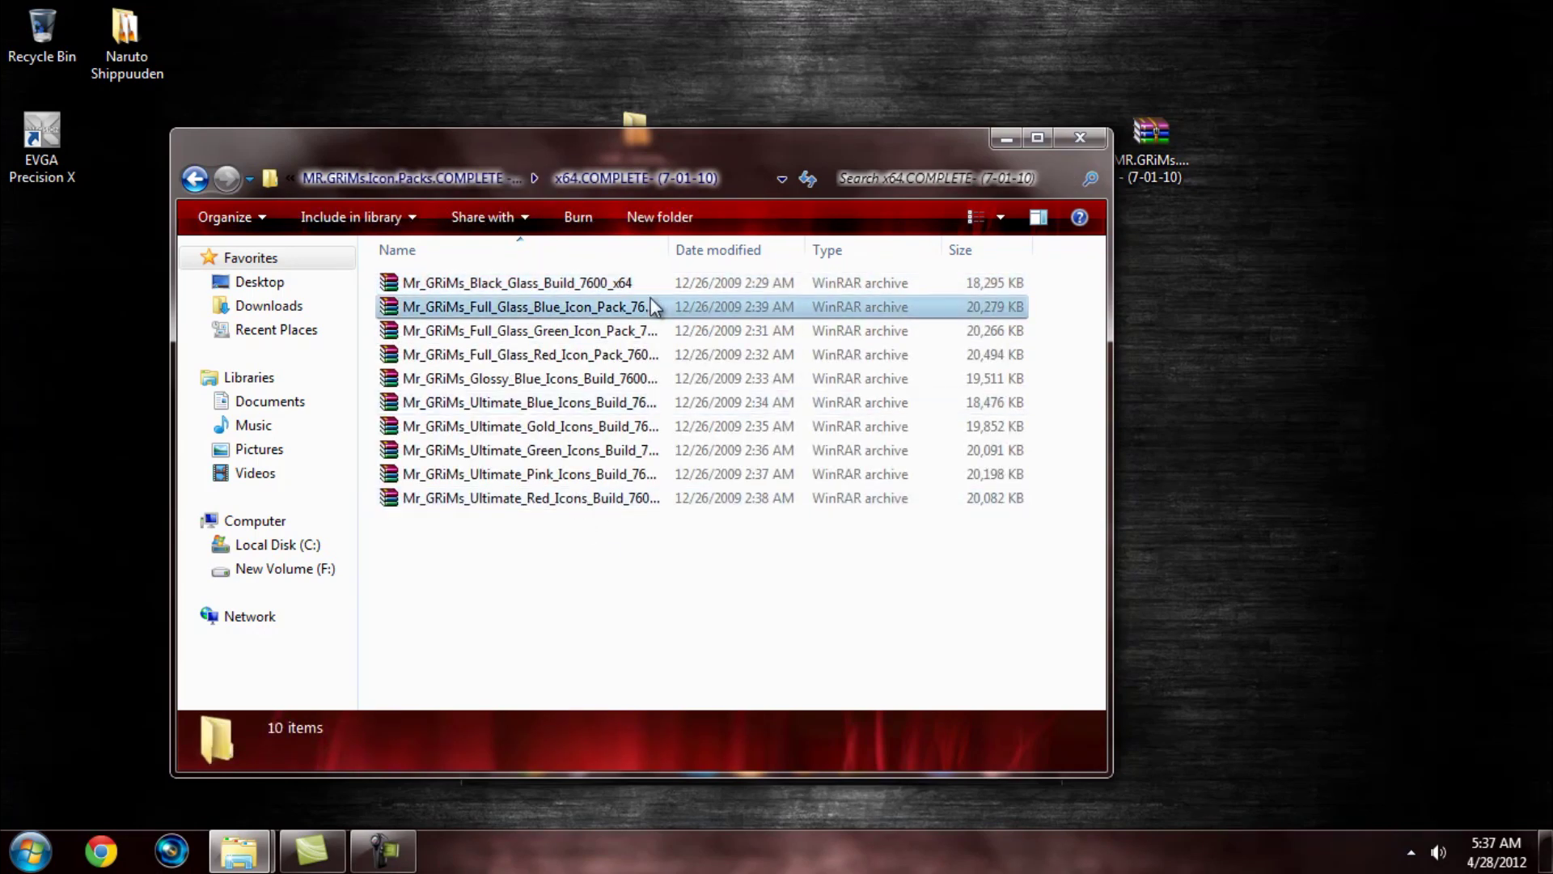
click(641, 380)
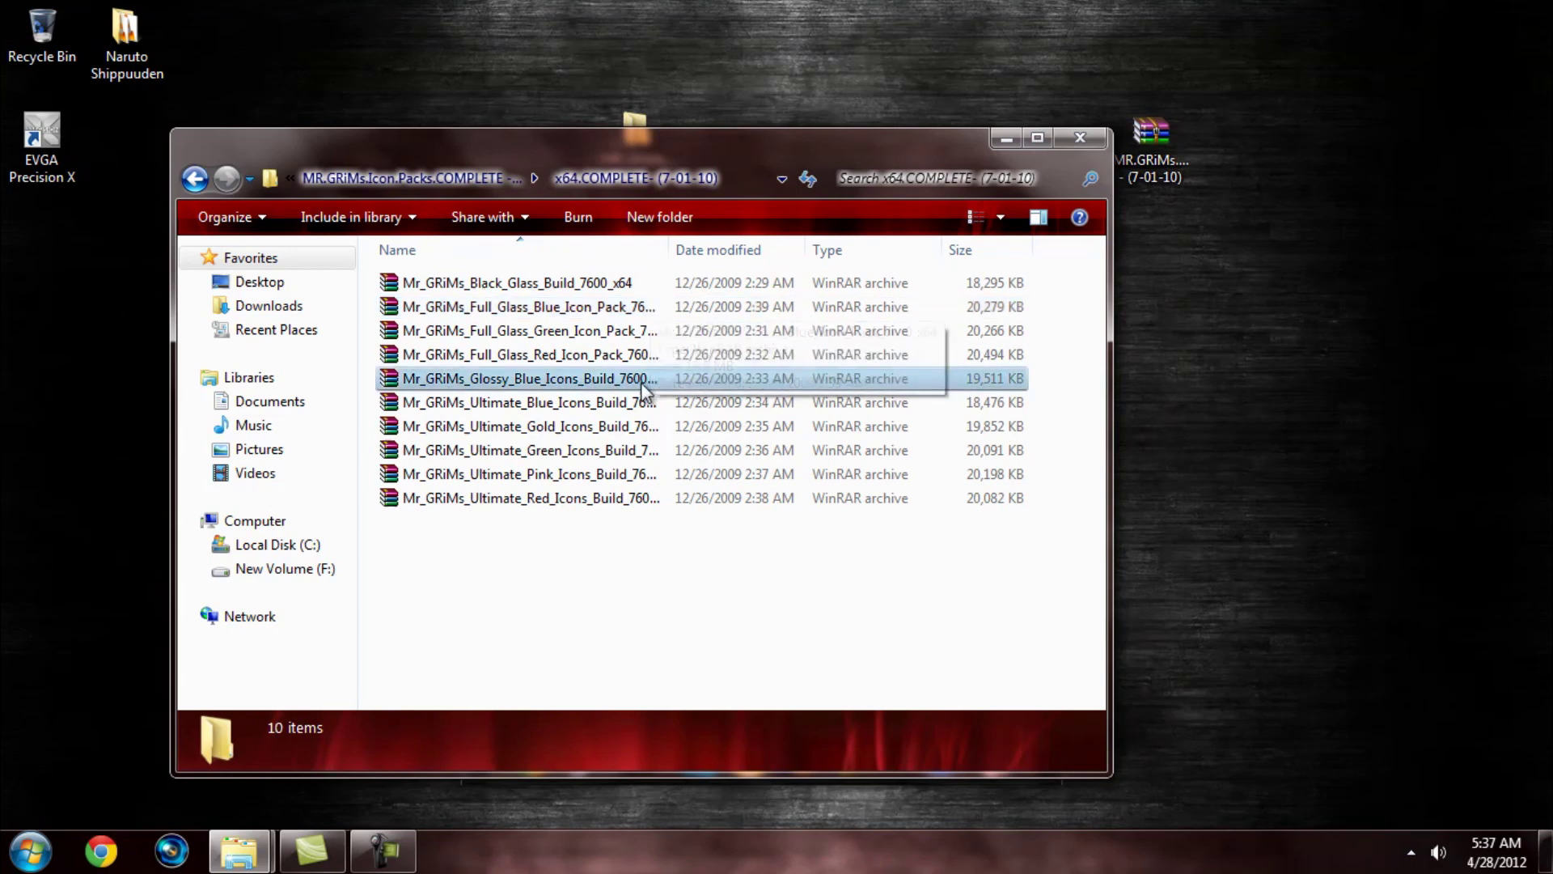
click(653, 426)
click(639, 450)
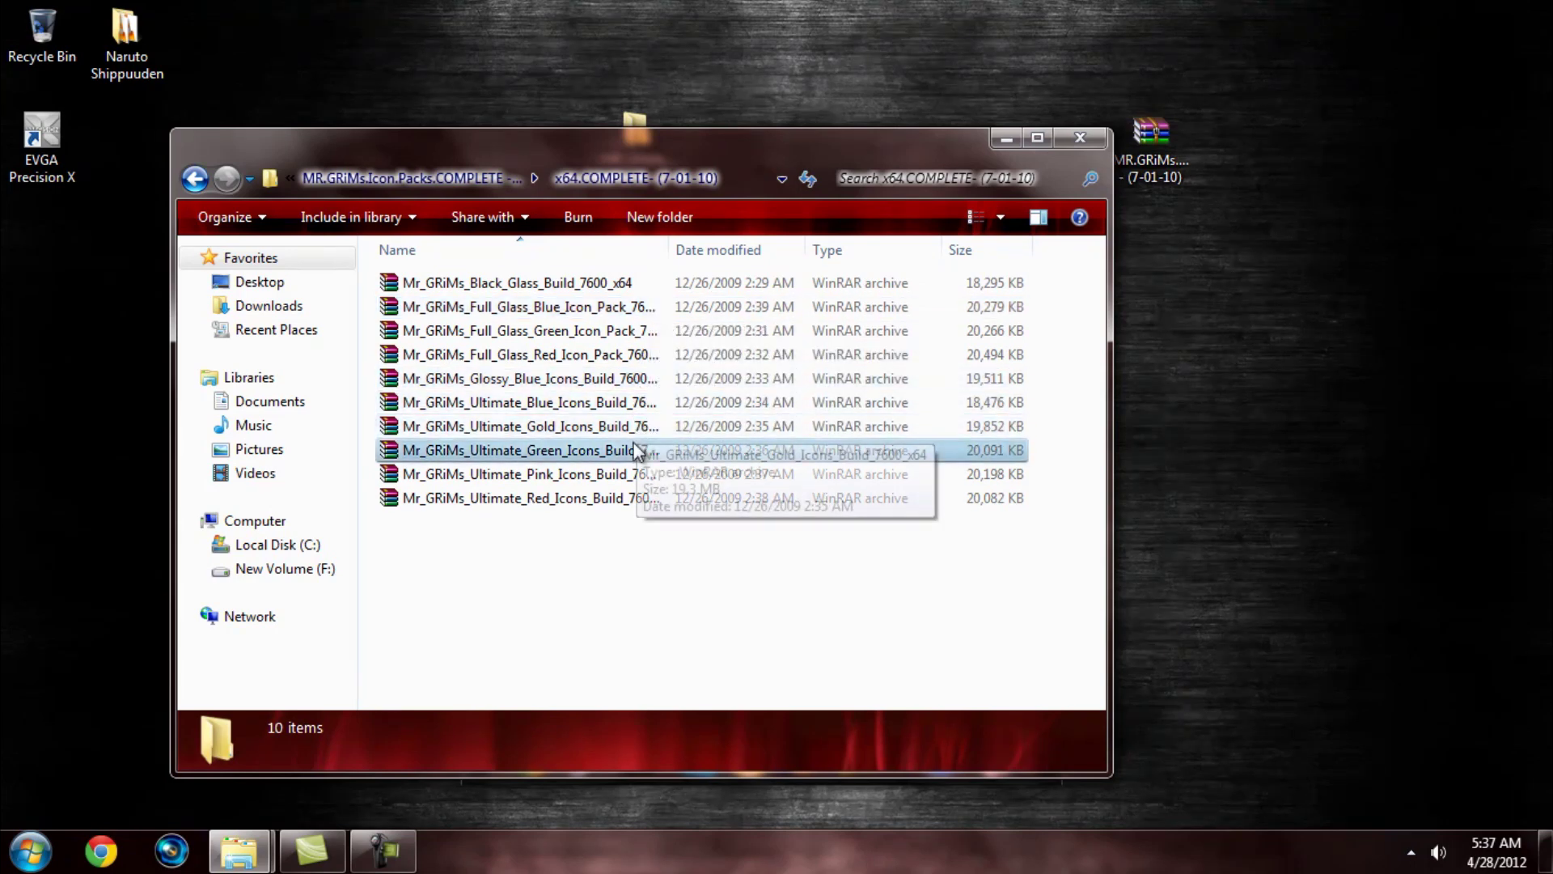
click(649, 475)
click(635, 497)
shift+click(591, 478)
click(564, 501)
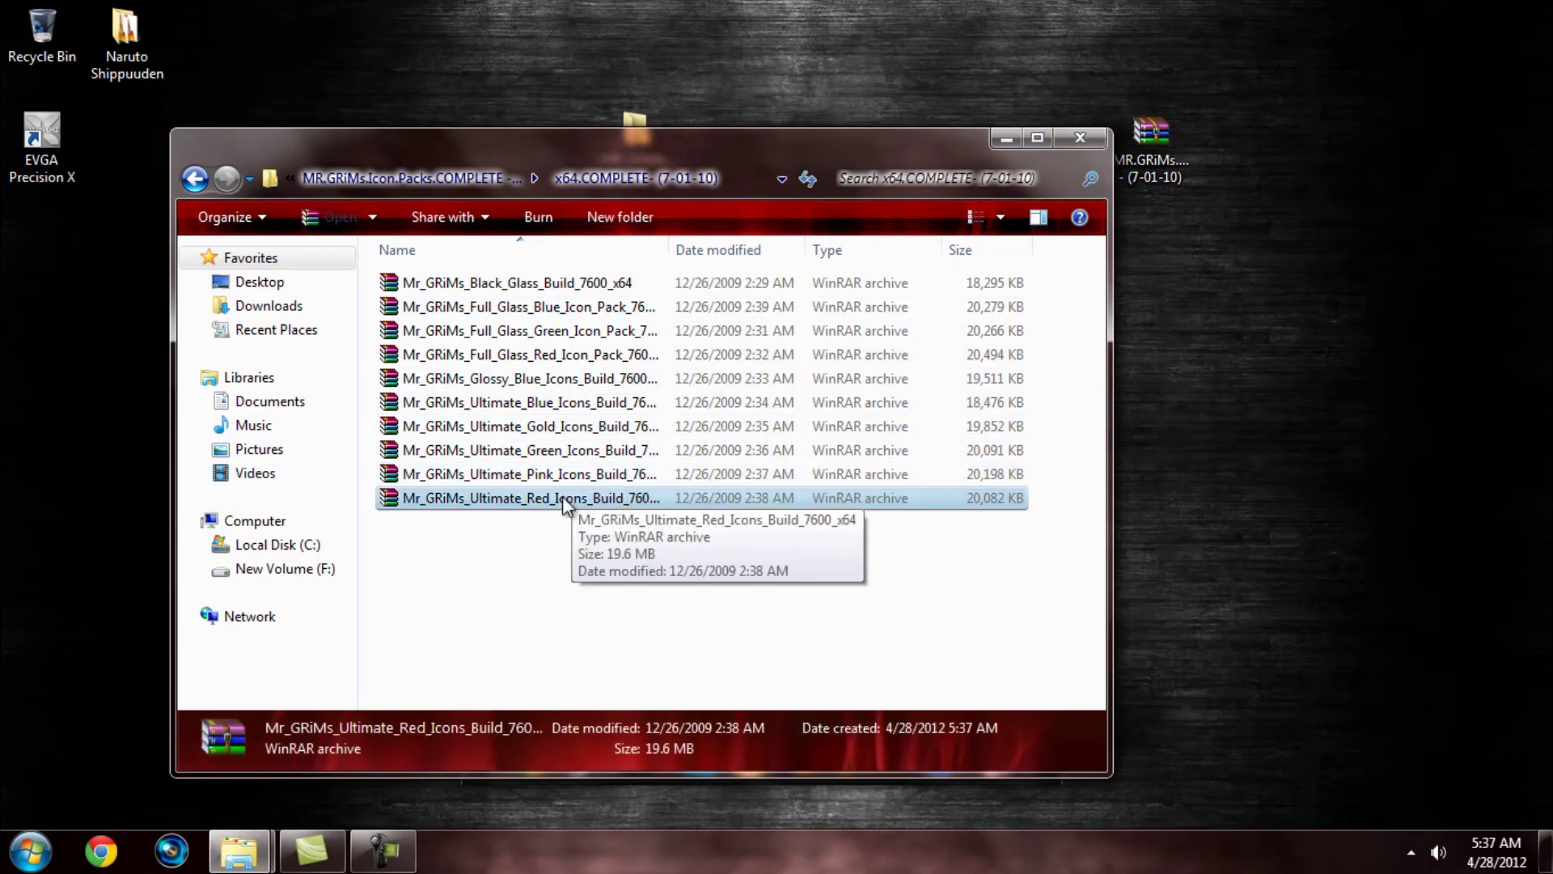
Extract Mr_GRiMs_Ultimate_Red_Icons_Build_7600_x64 to its own folder and open the installer folder inside
right_click(561, 498)
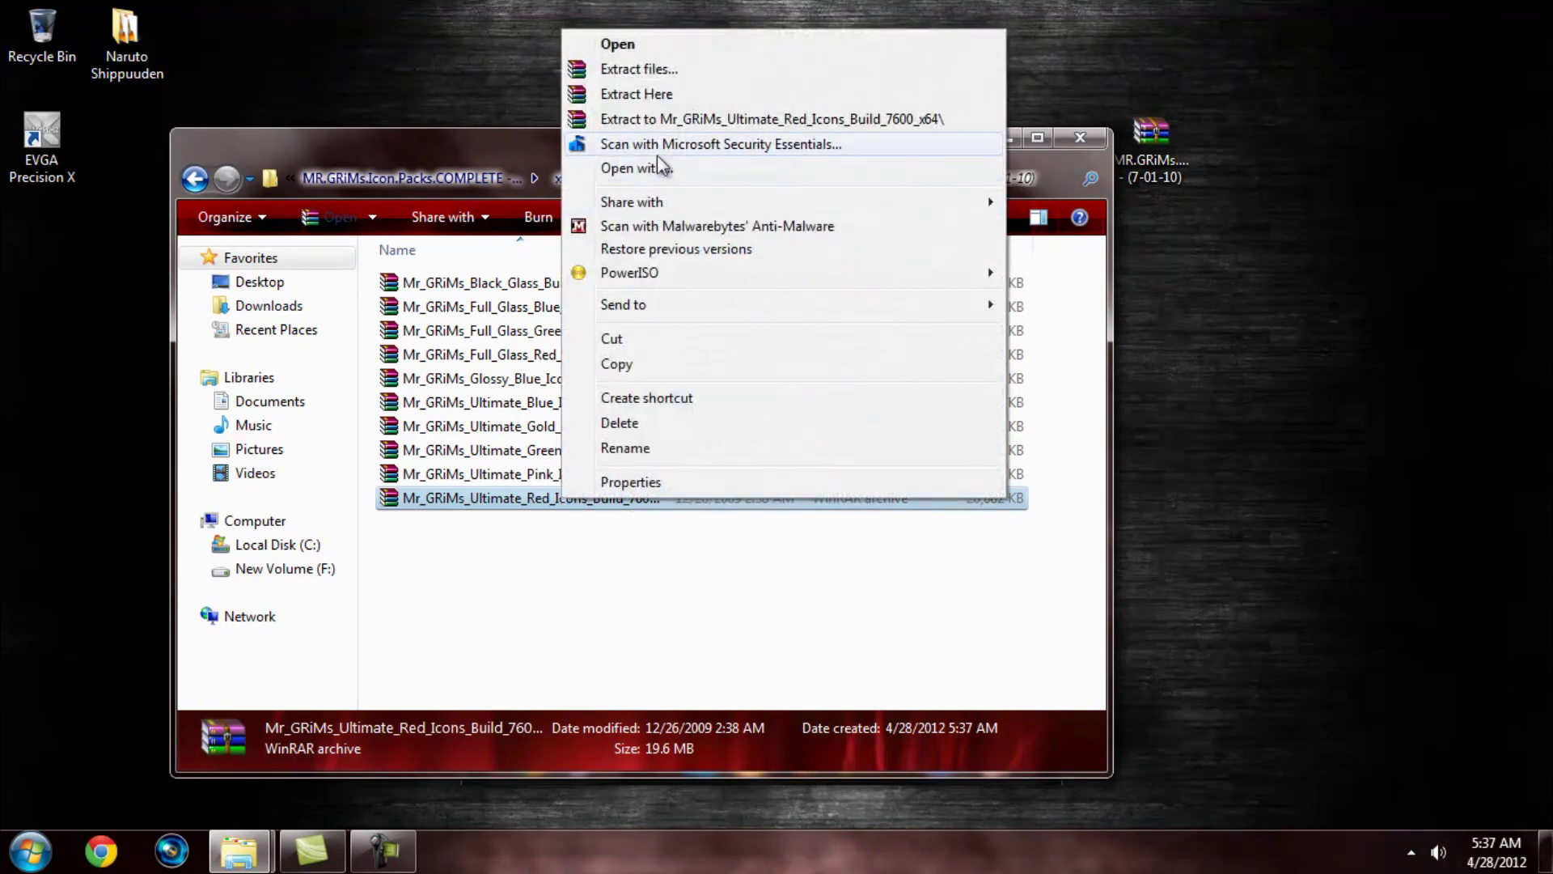
click(670, 125)
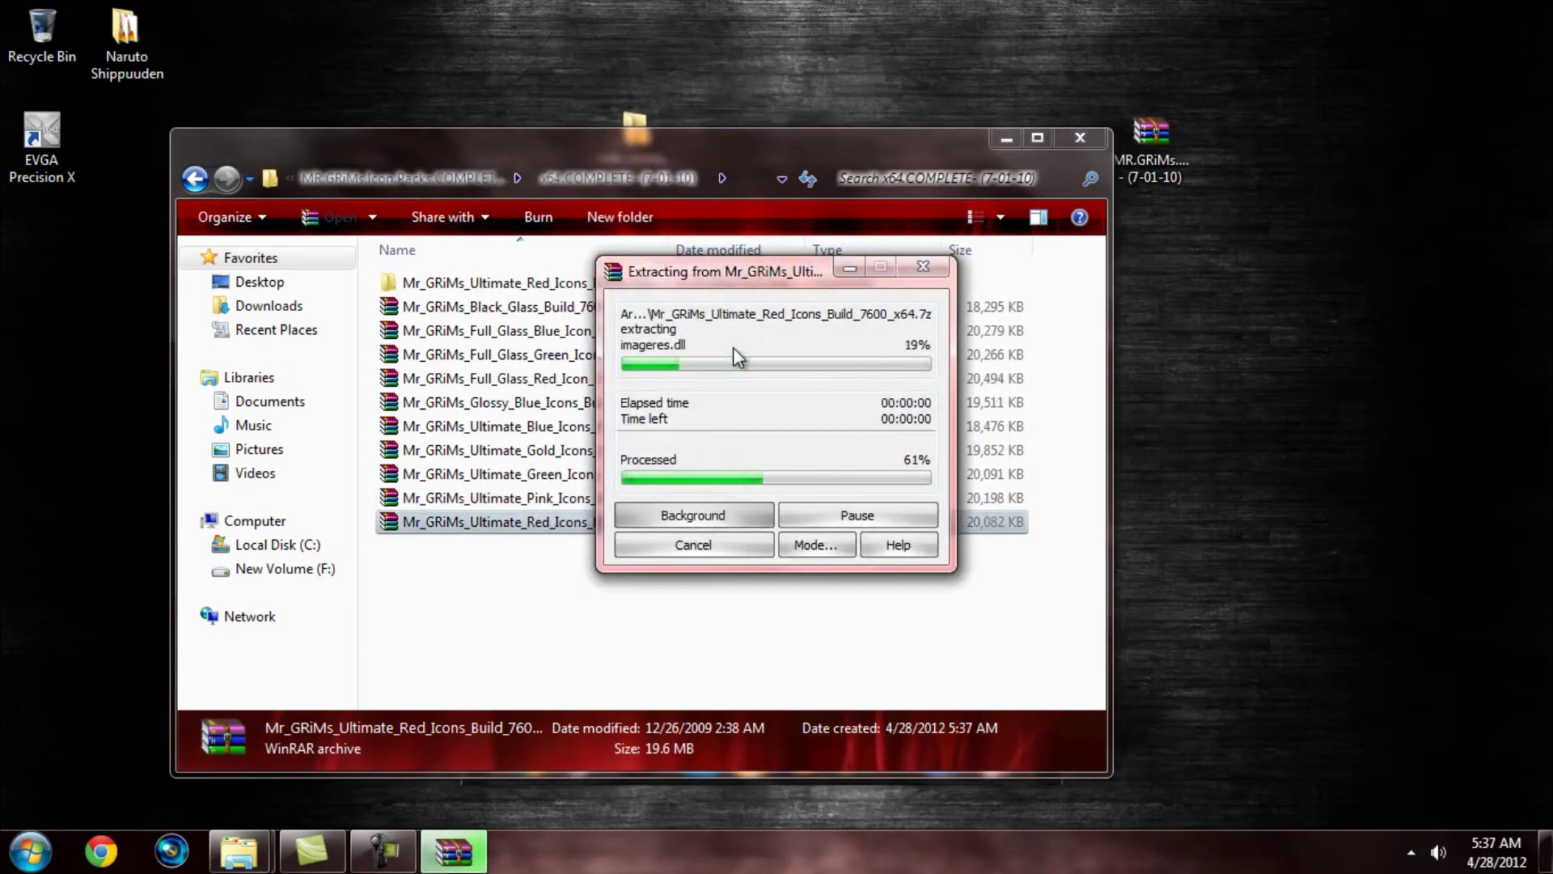
double_click(561, 284)
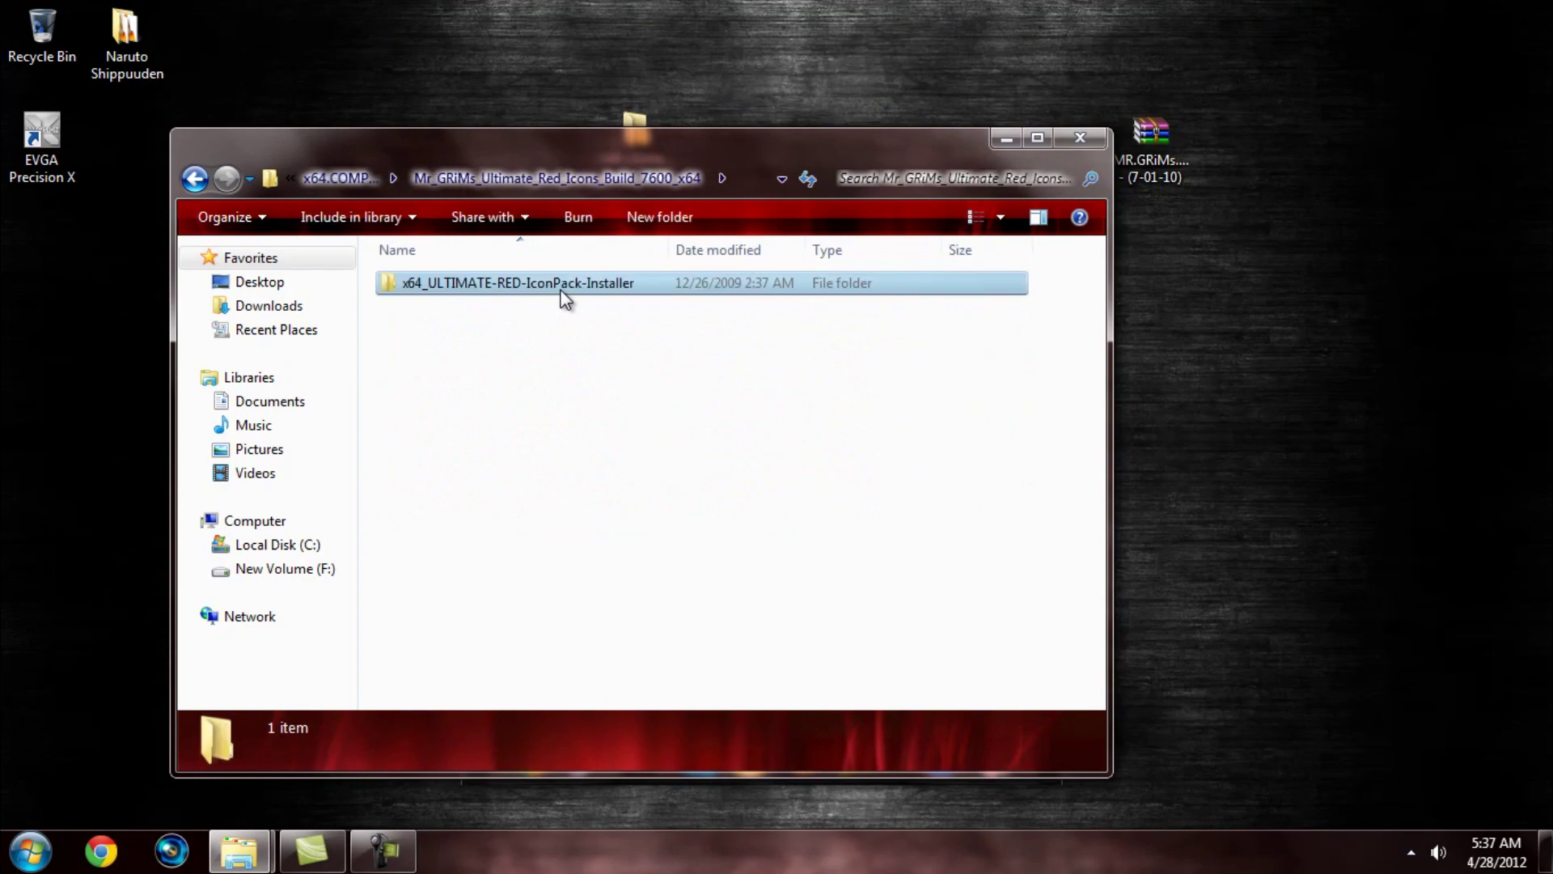
double_click(562, 287)
Open the README in Notepad and highlight the RESTARTS ARE IMPORTANT paragraph
double_click(522, 330)
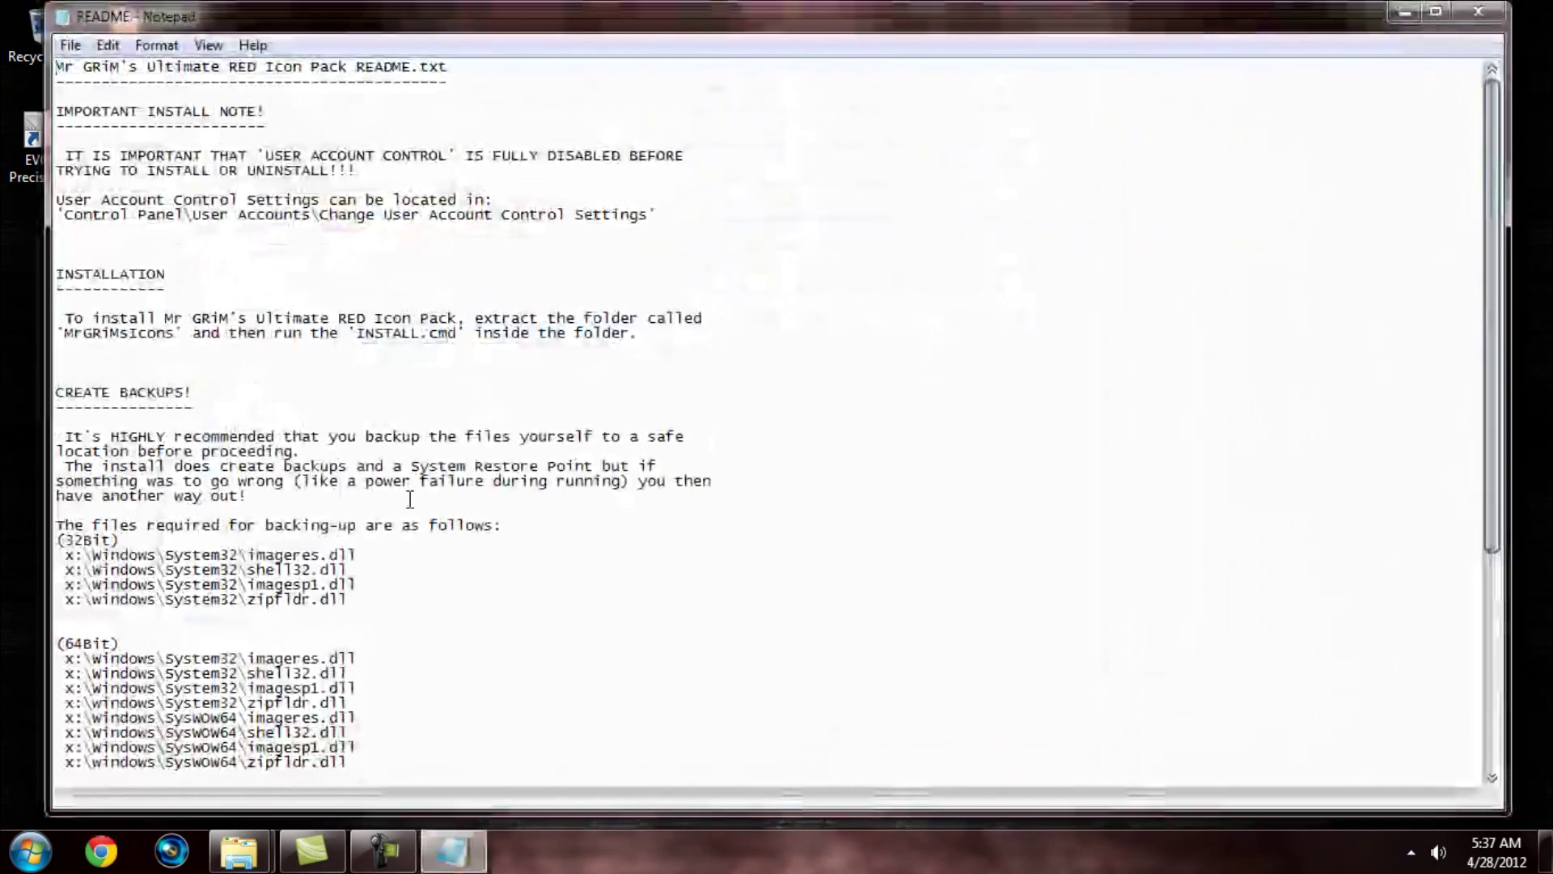
scroll(422, 537, down, 6)
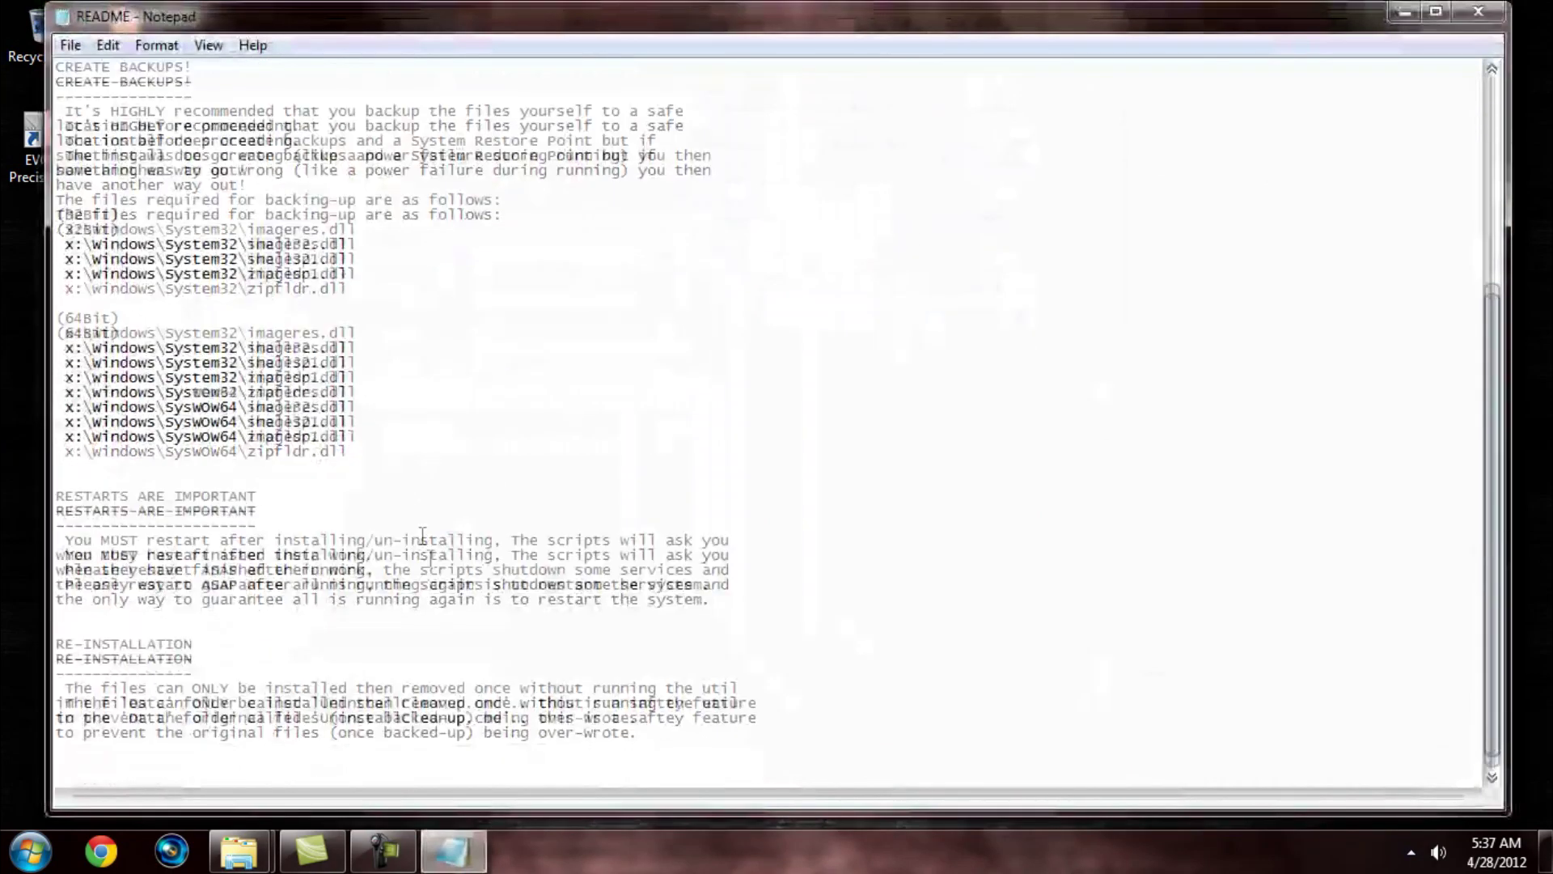
drag(71, 536, 255, 539)
click(105, 540)
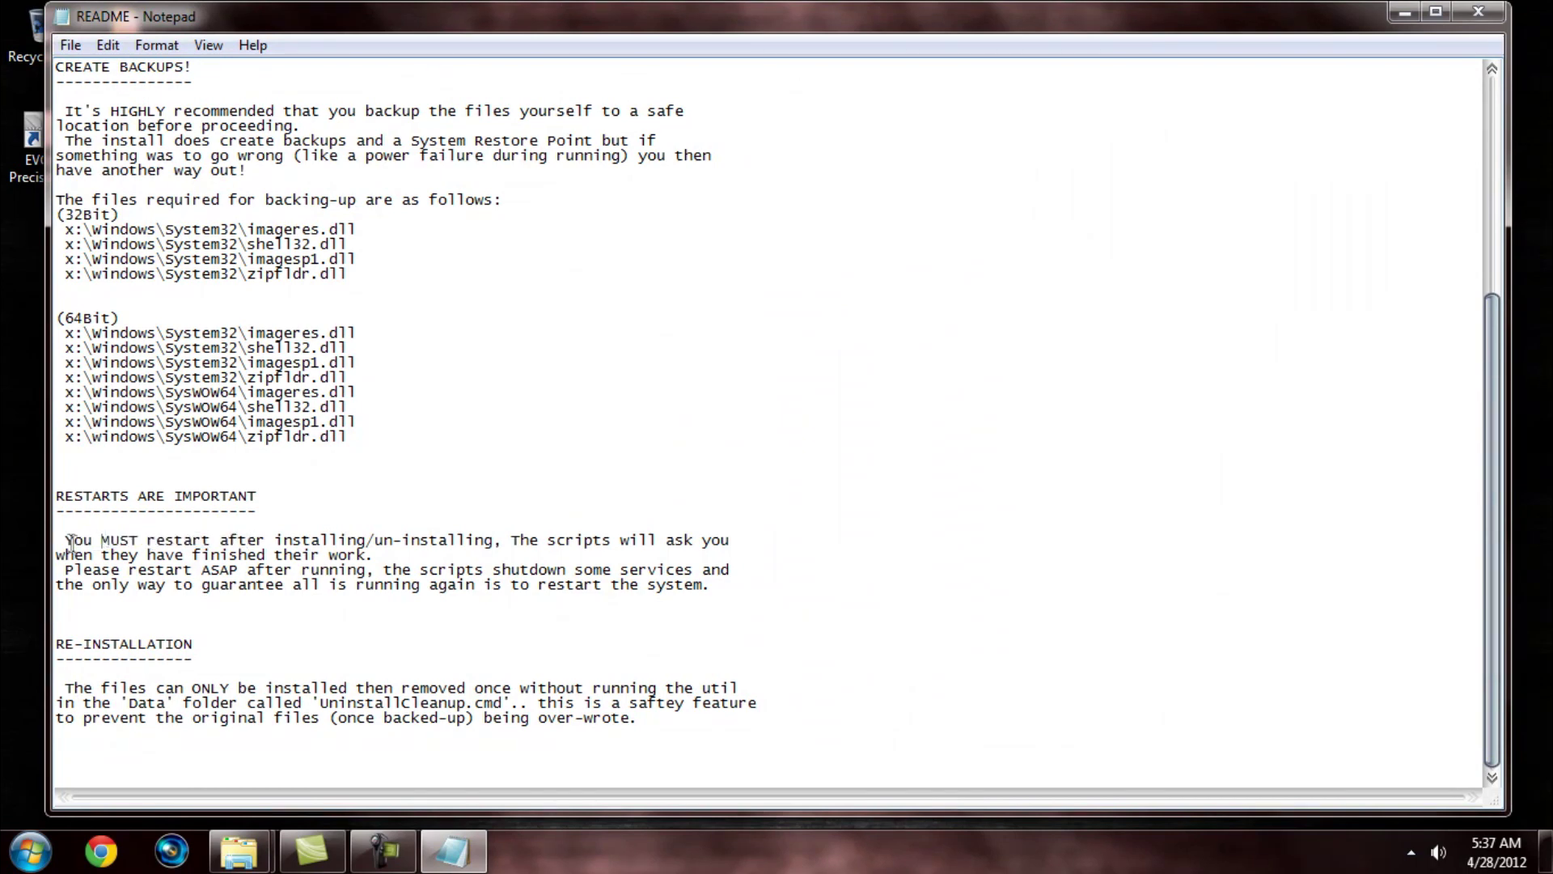
drag(70, 539, 651, 586)
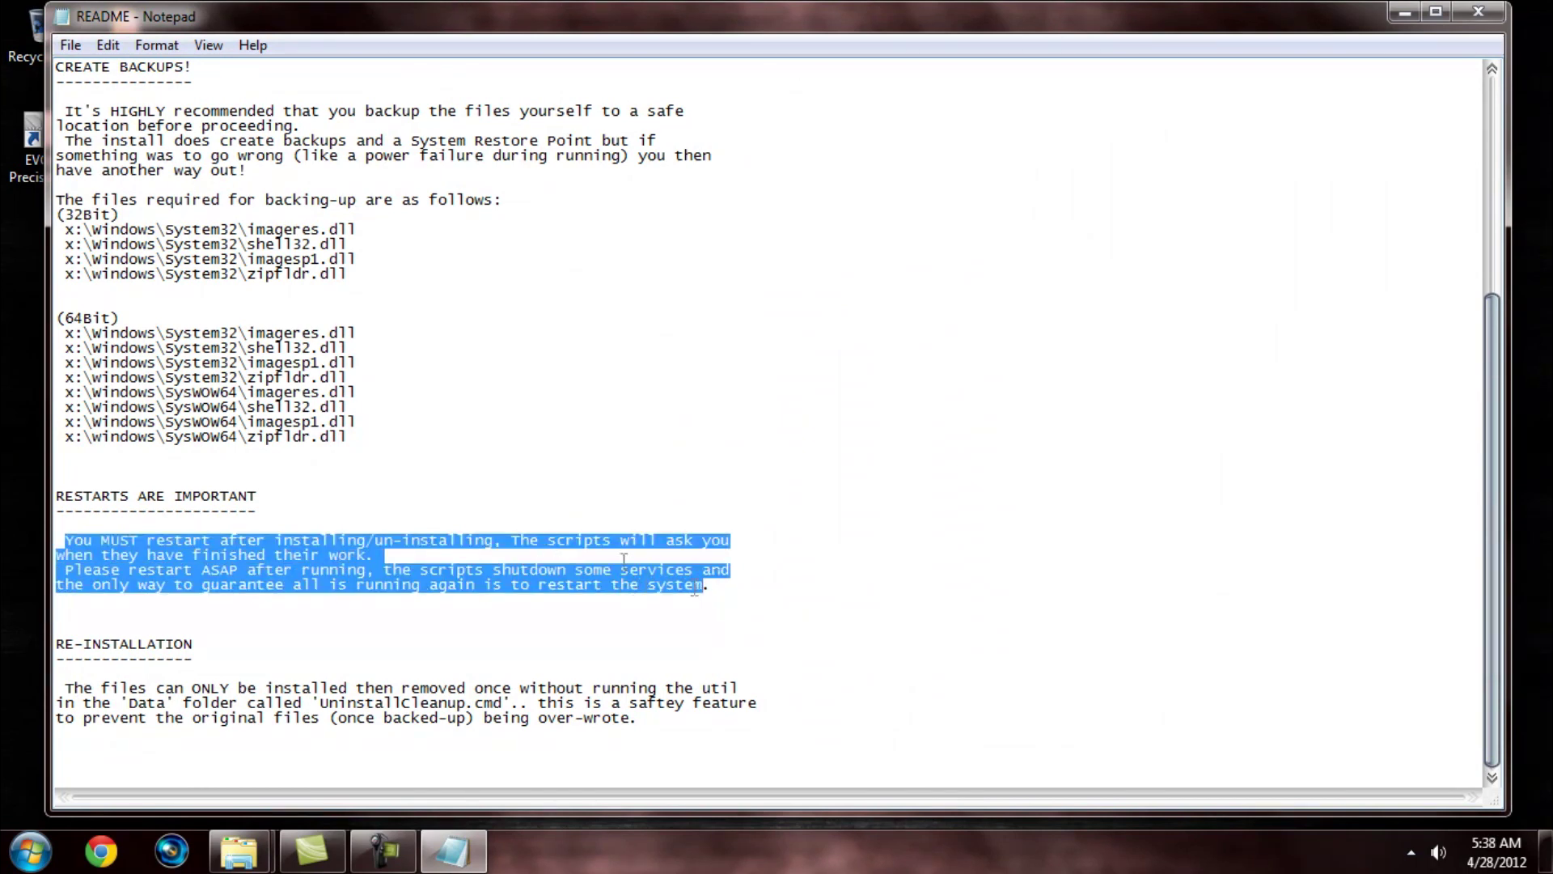
Reread and re-highlight the restart paragraphs, then close Notepad
scroll(624, 558, up, 7)
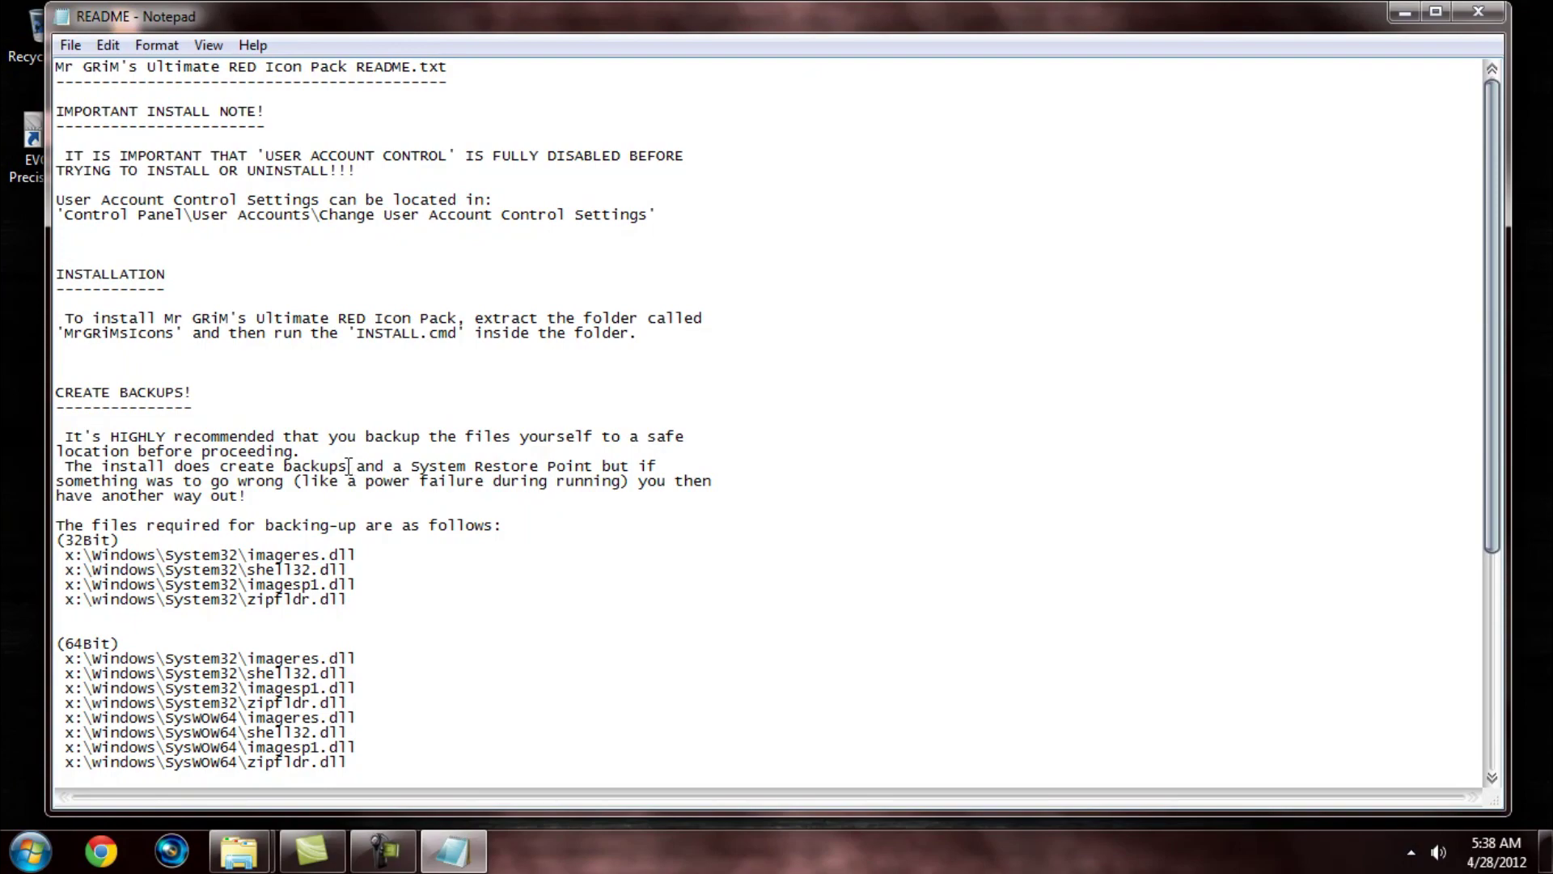
scroll(424, 516, down, 7)
click(594, 579)
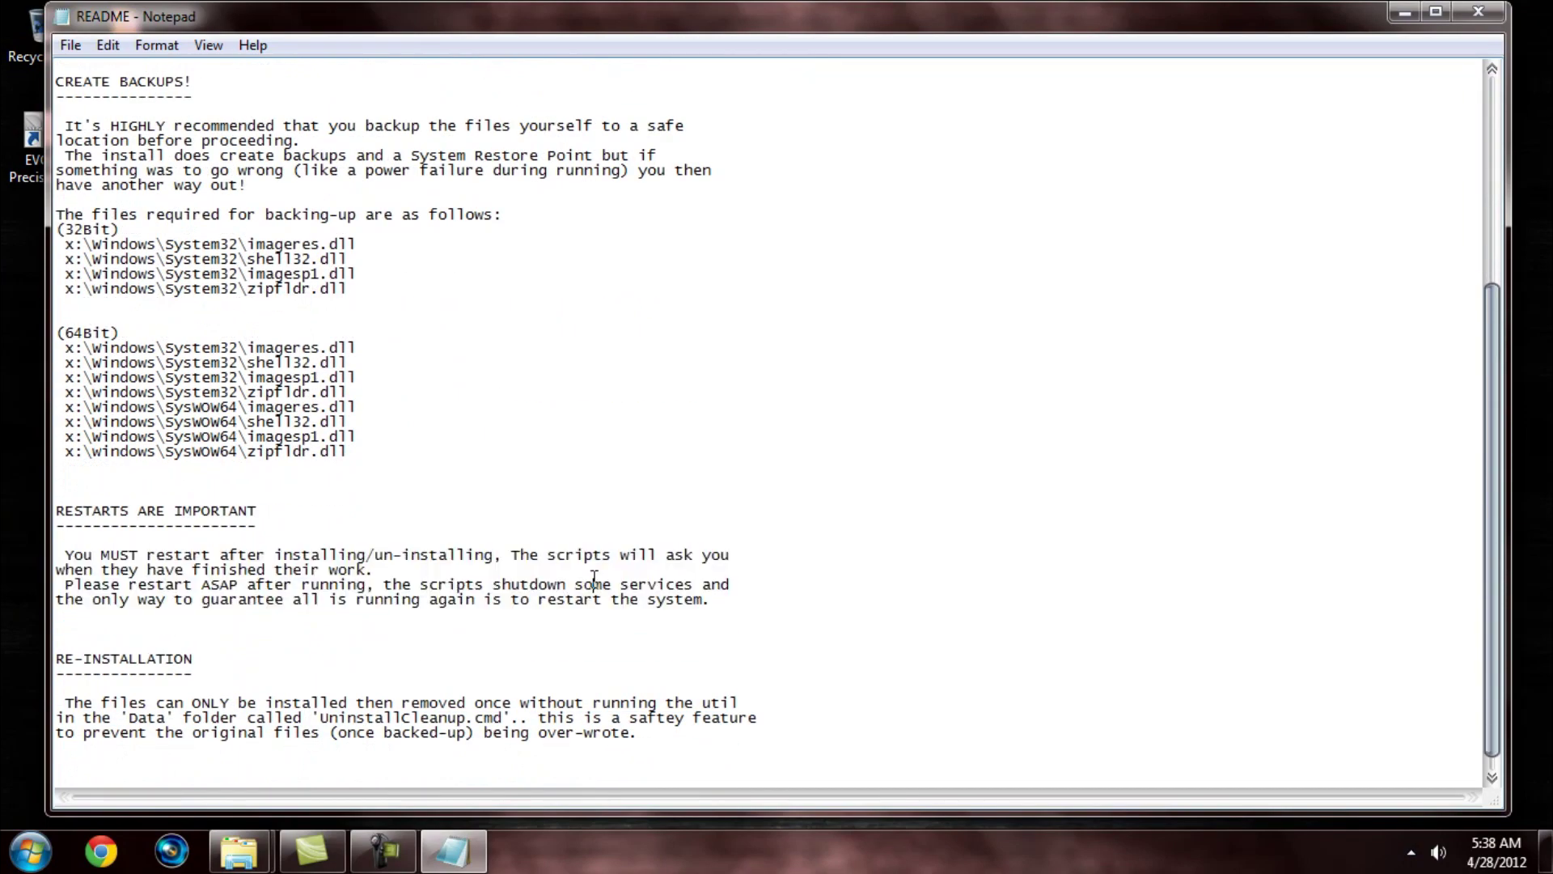
drag(723, 596, 134, 539)
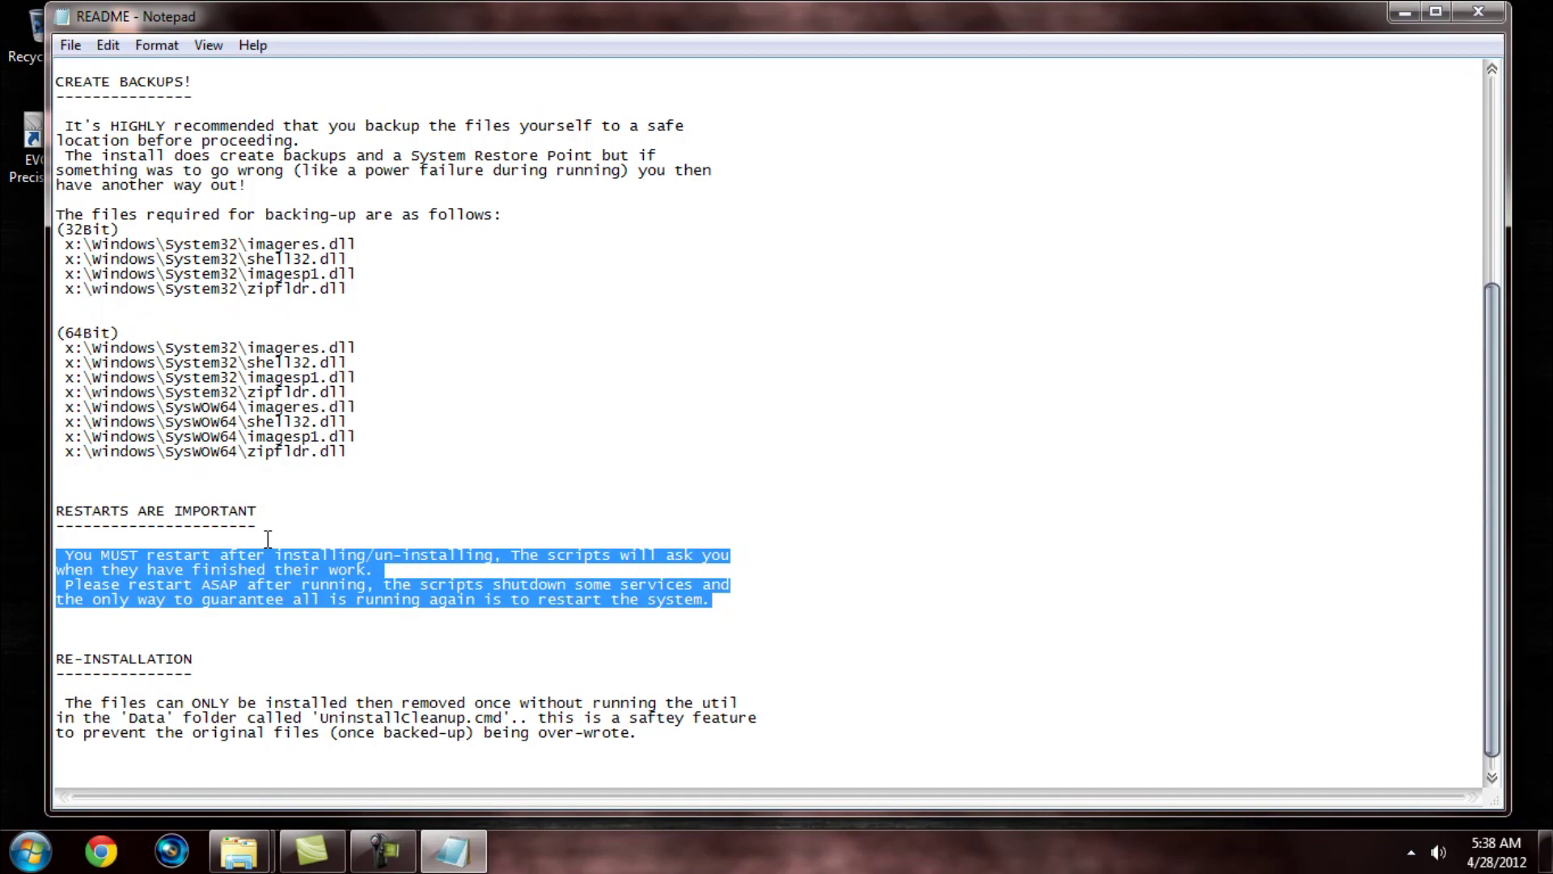
scroll(268, 538, up, 7)
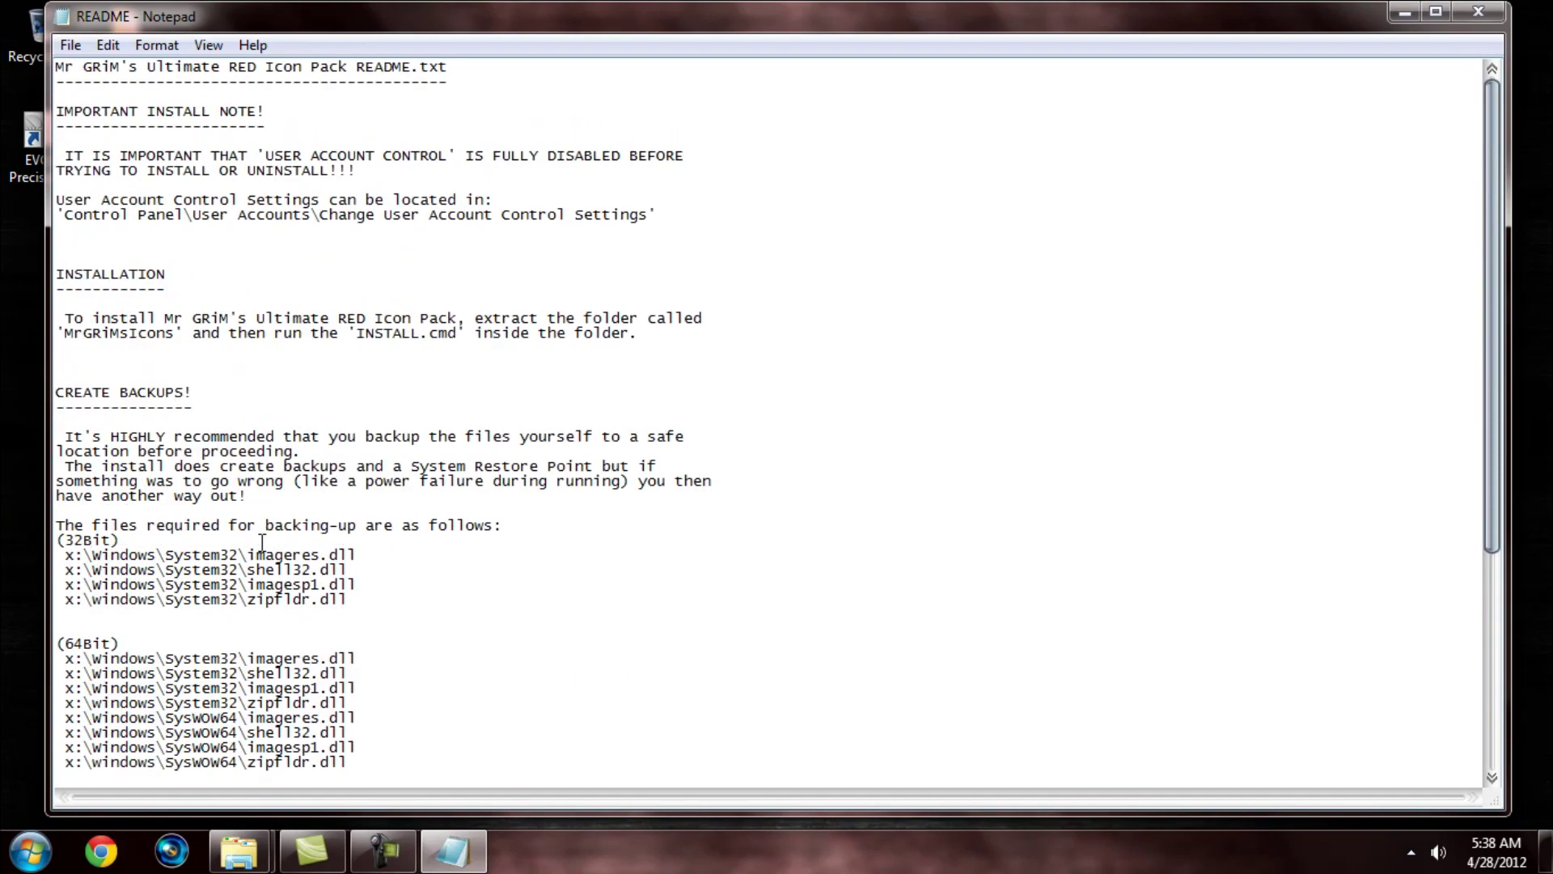
drag(134, 103, 647, 781)
click(383, 515)
drag(450, 556, 738, 599)
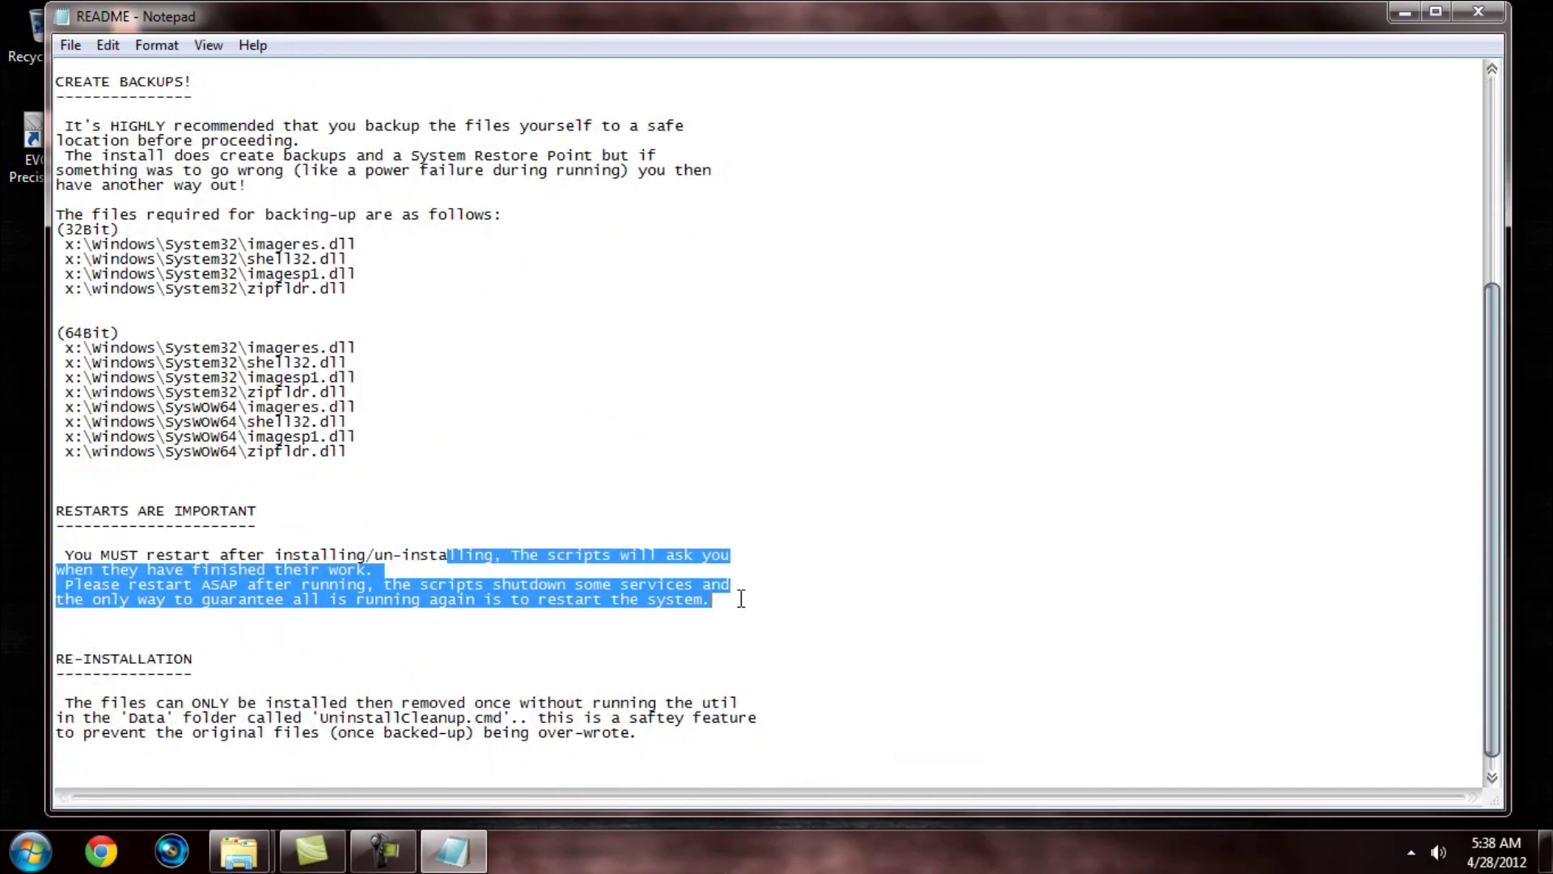
click(739, 598)
scroll(368, 400, up, 5)
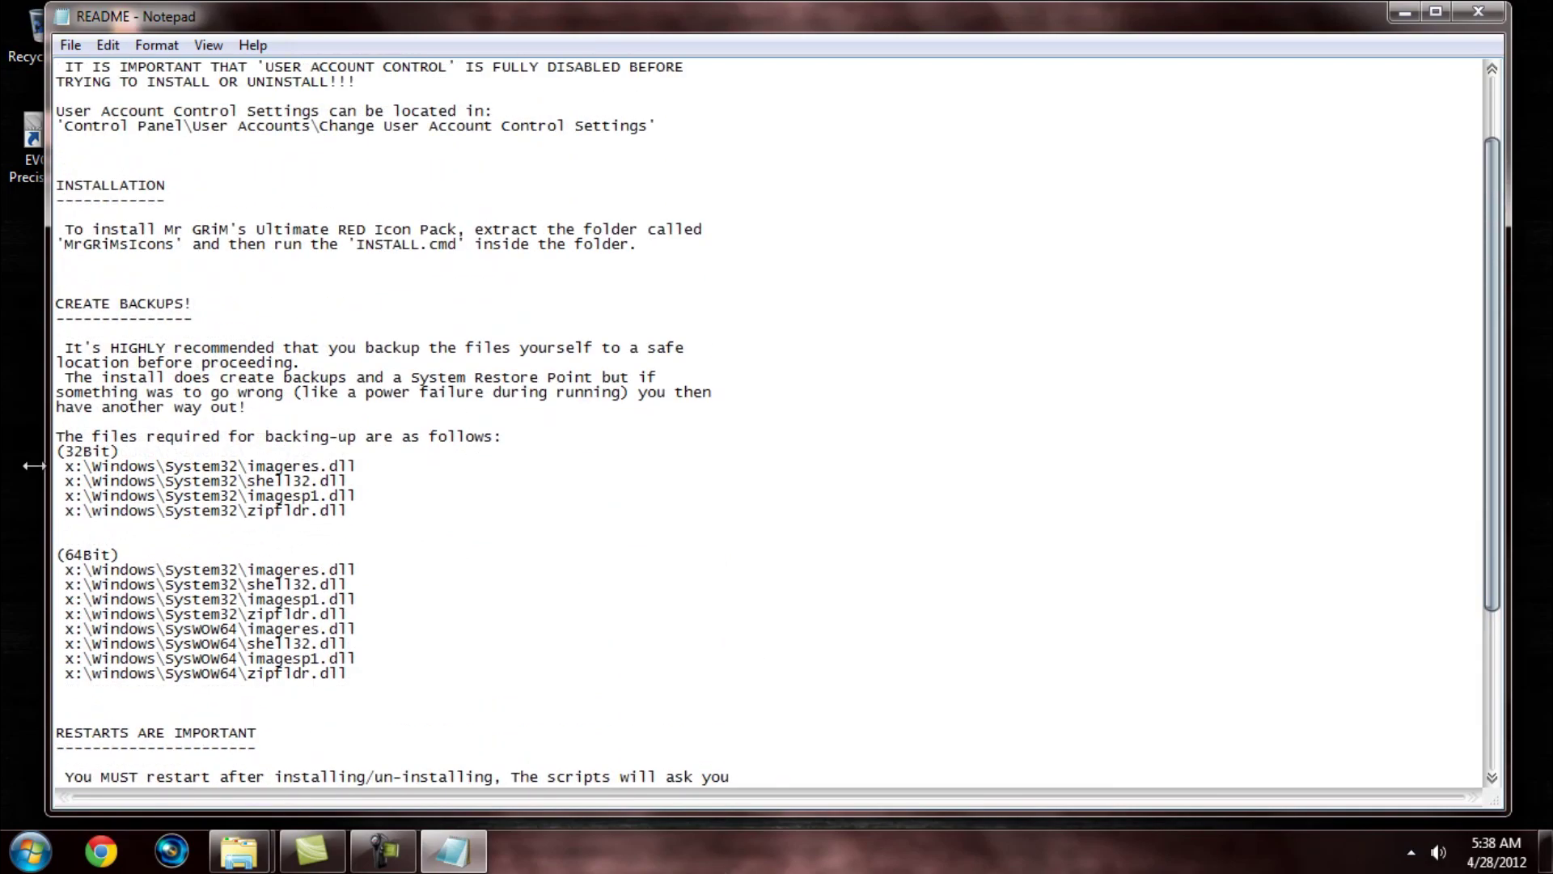
click(1501, 9)
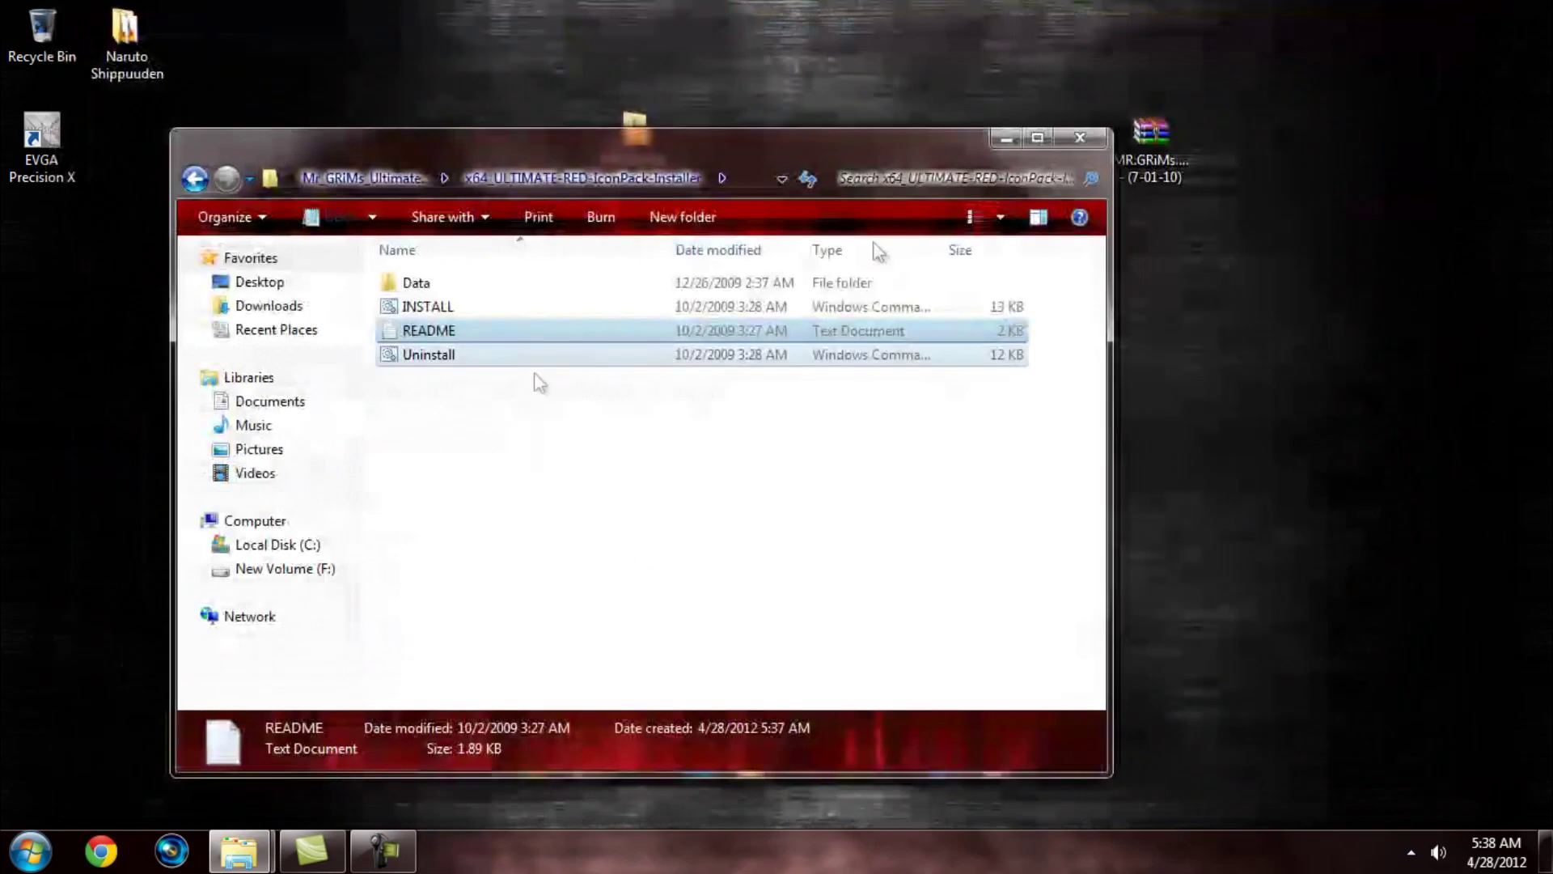
Run the INSTALL script with option 1, dismiss the Script Host error, and decline restarting
click(472, 299)
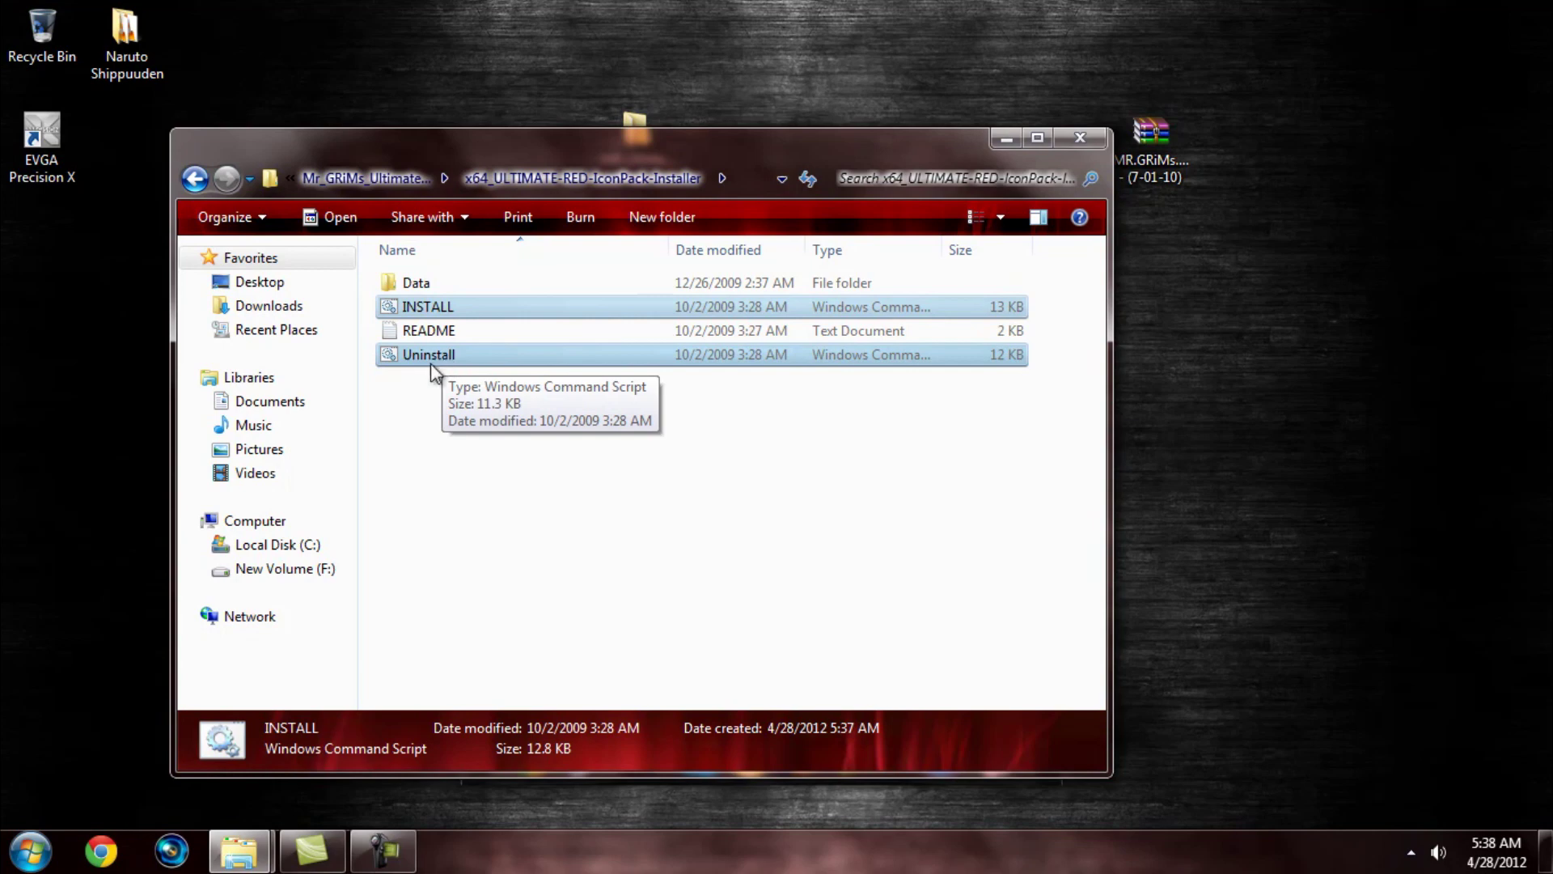
double_click(435, 311)
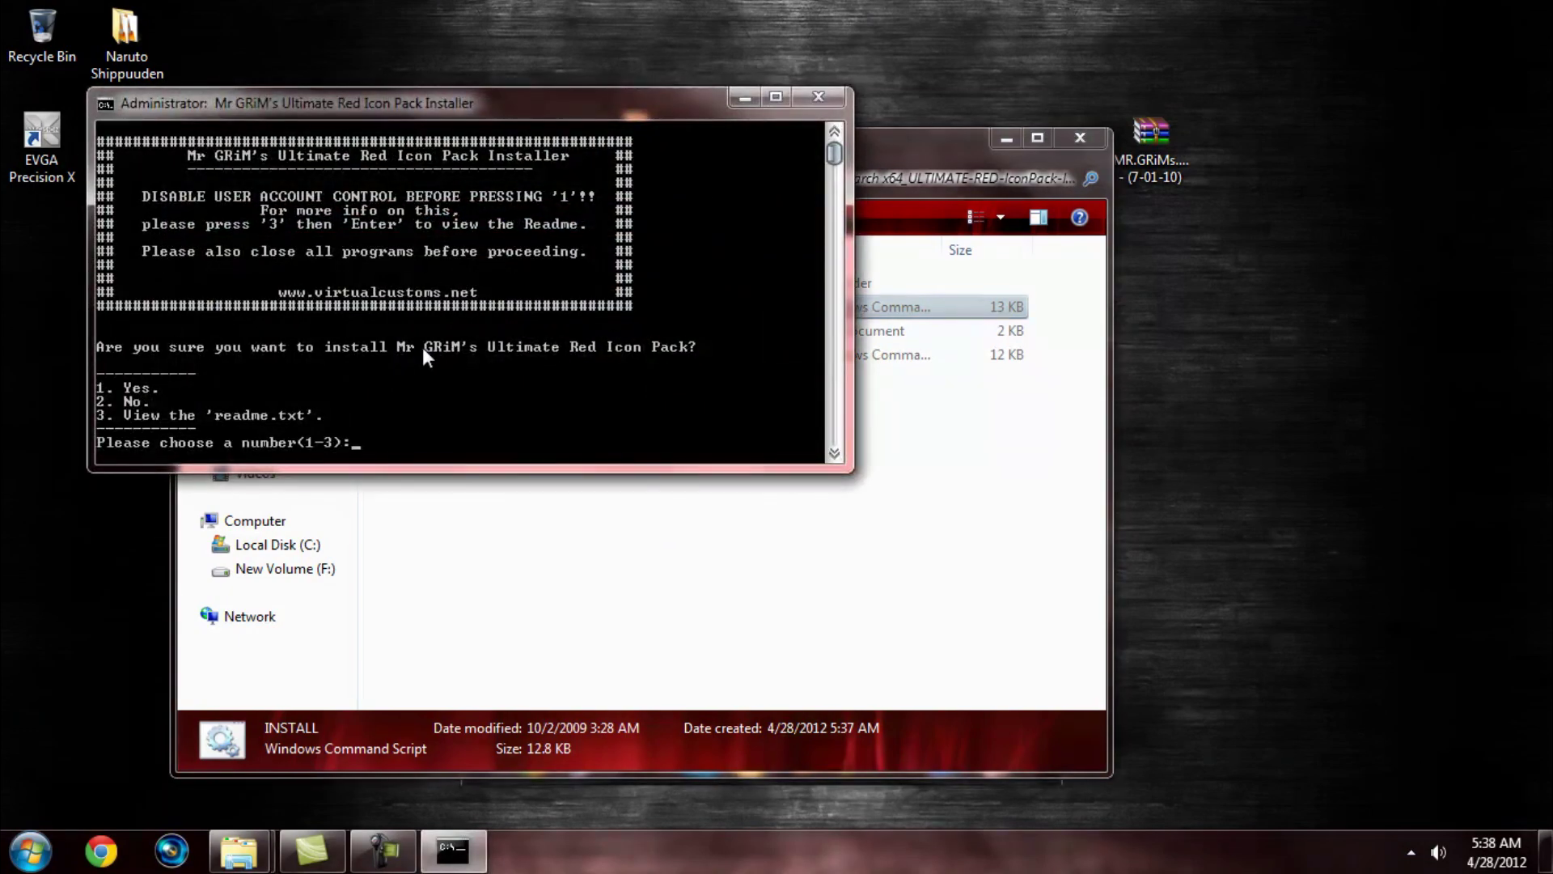
text(1)
key(Return)
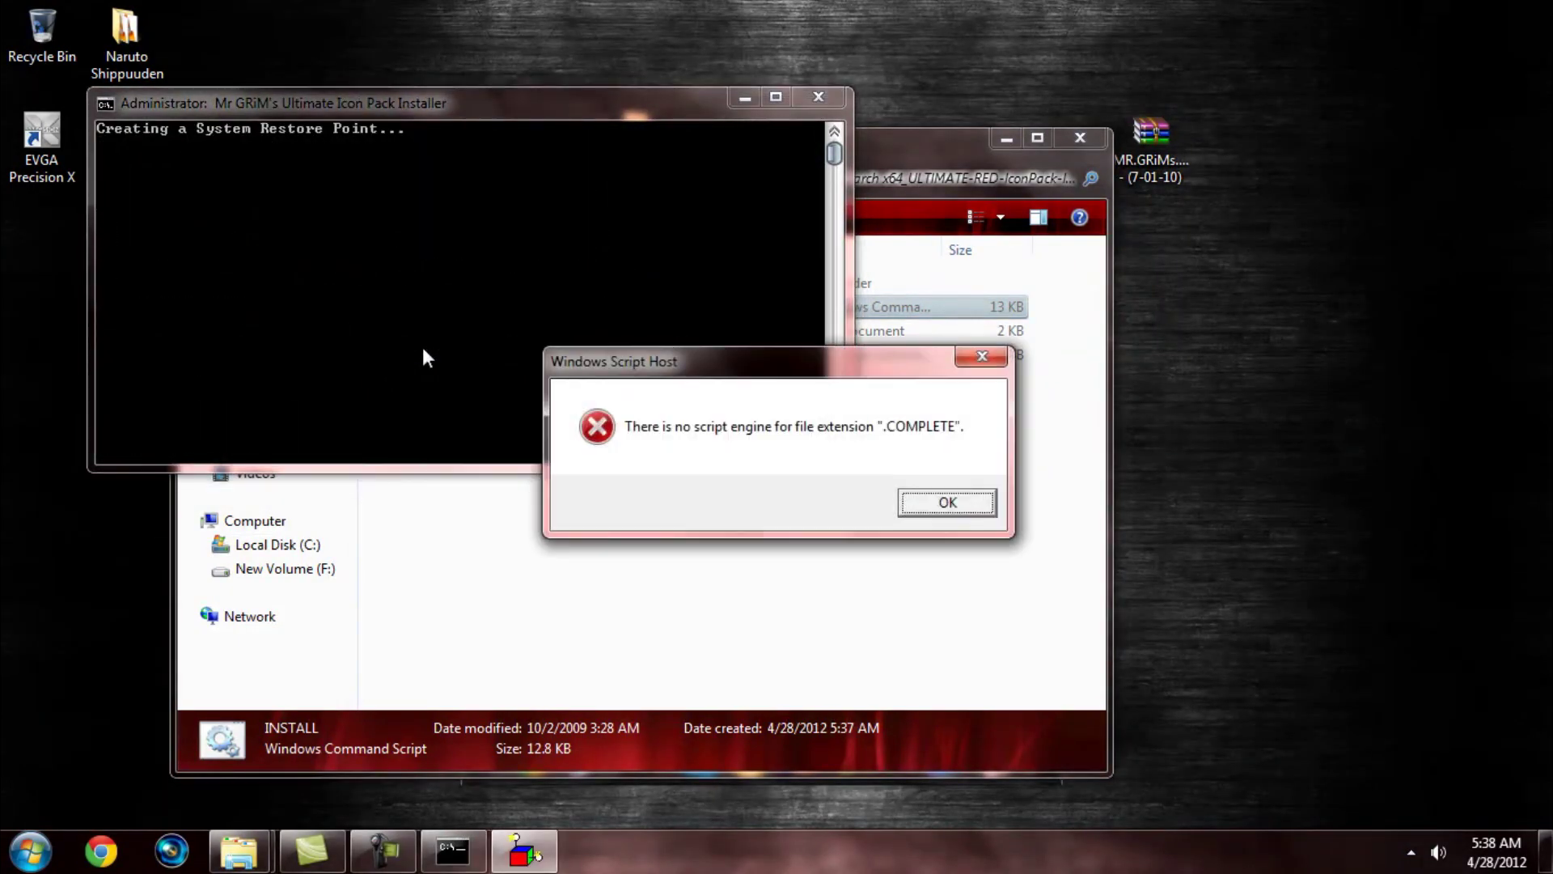
click(947, 502)
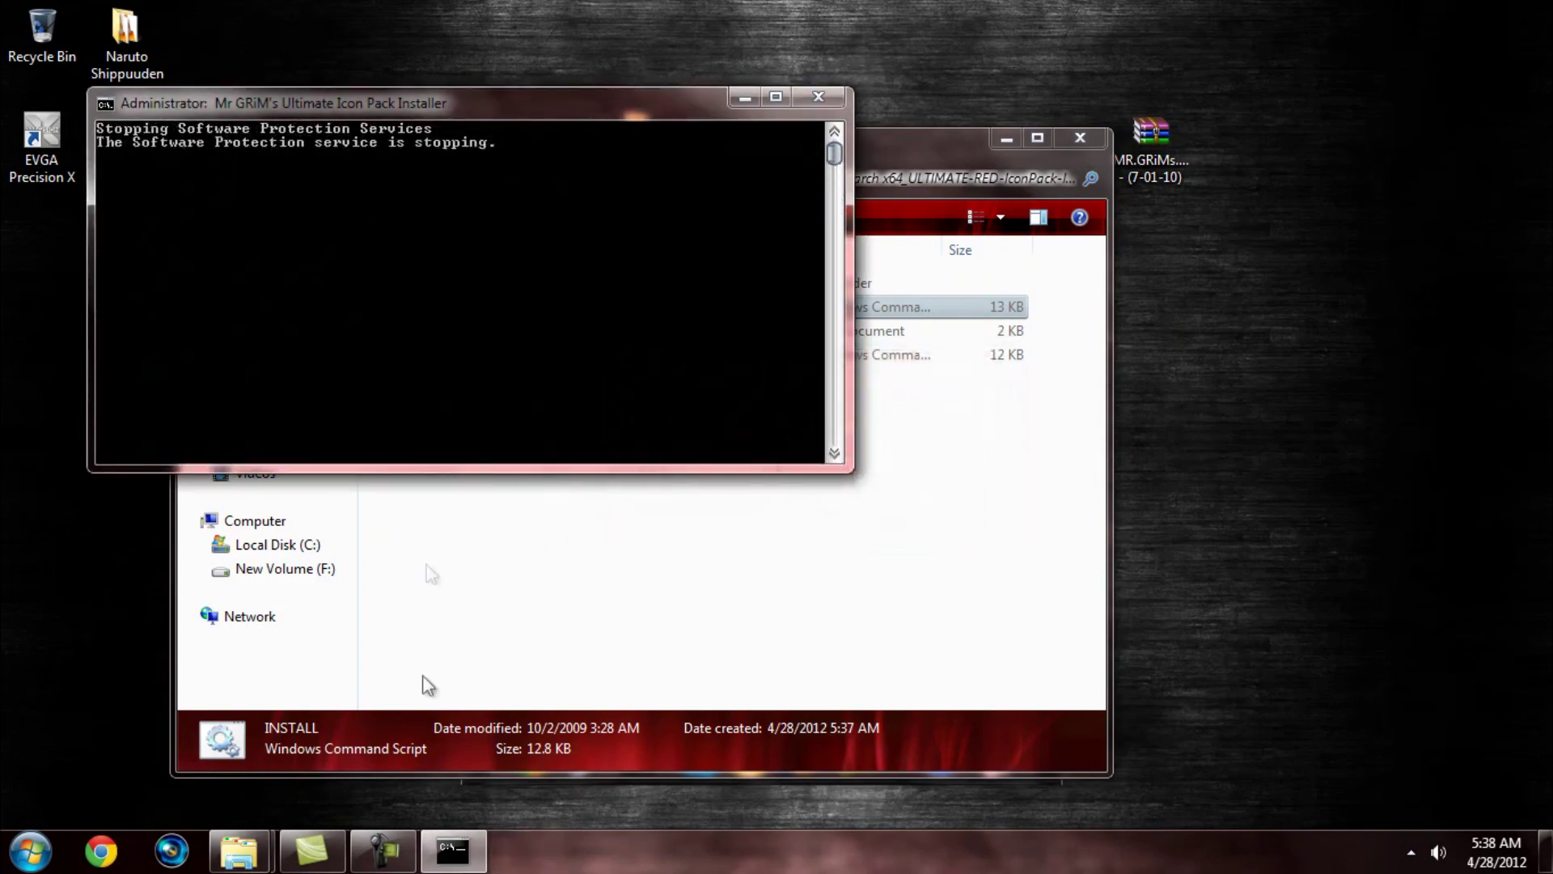
mouse_move(387, 850)
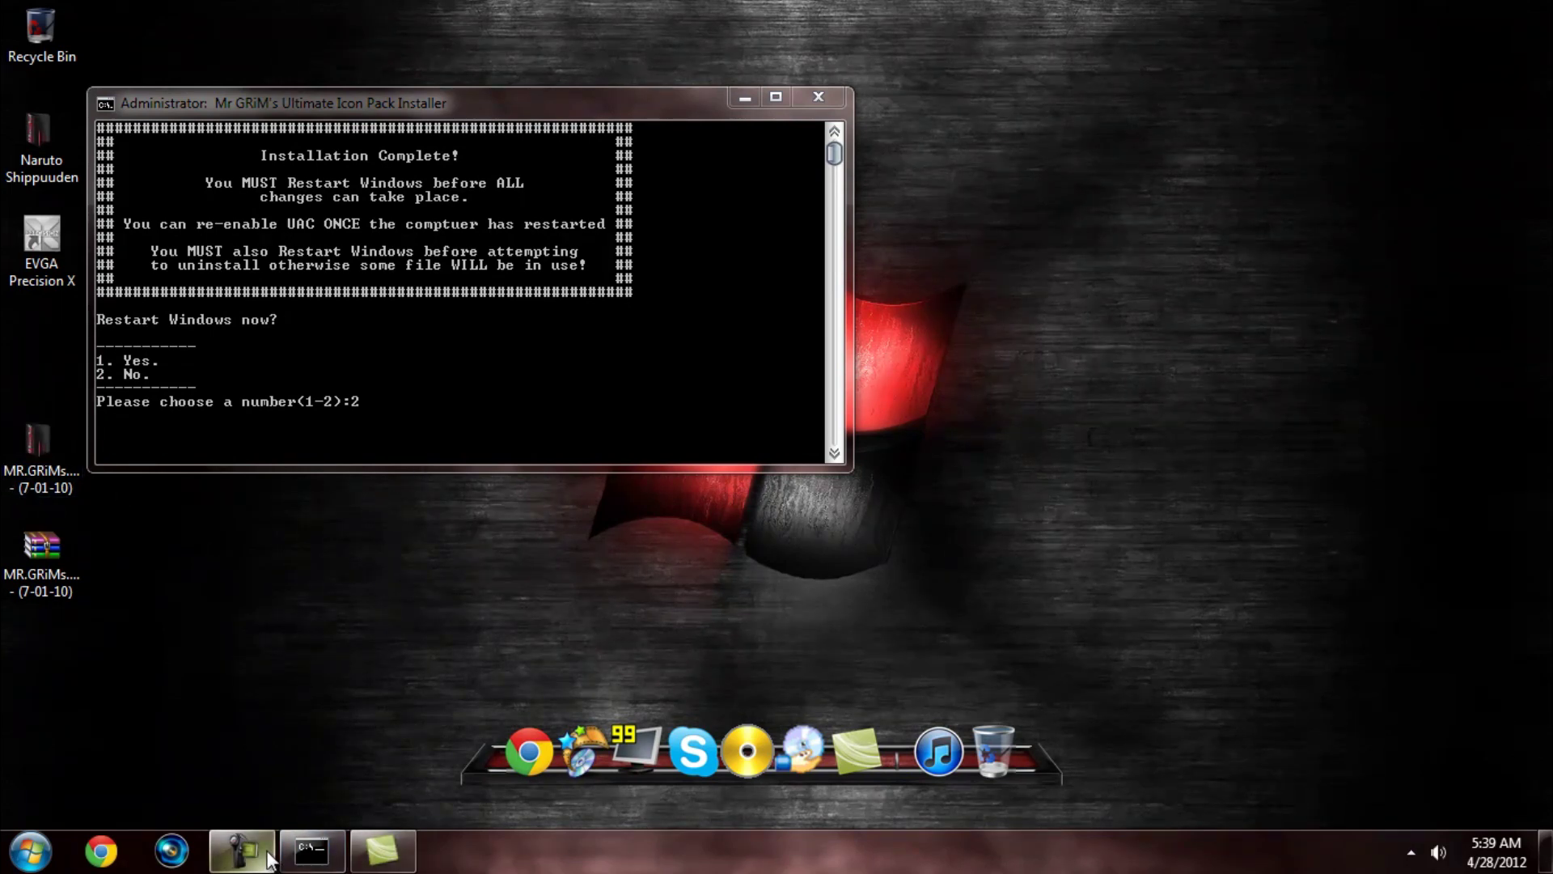
drag(416, 242, 436, 360)
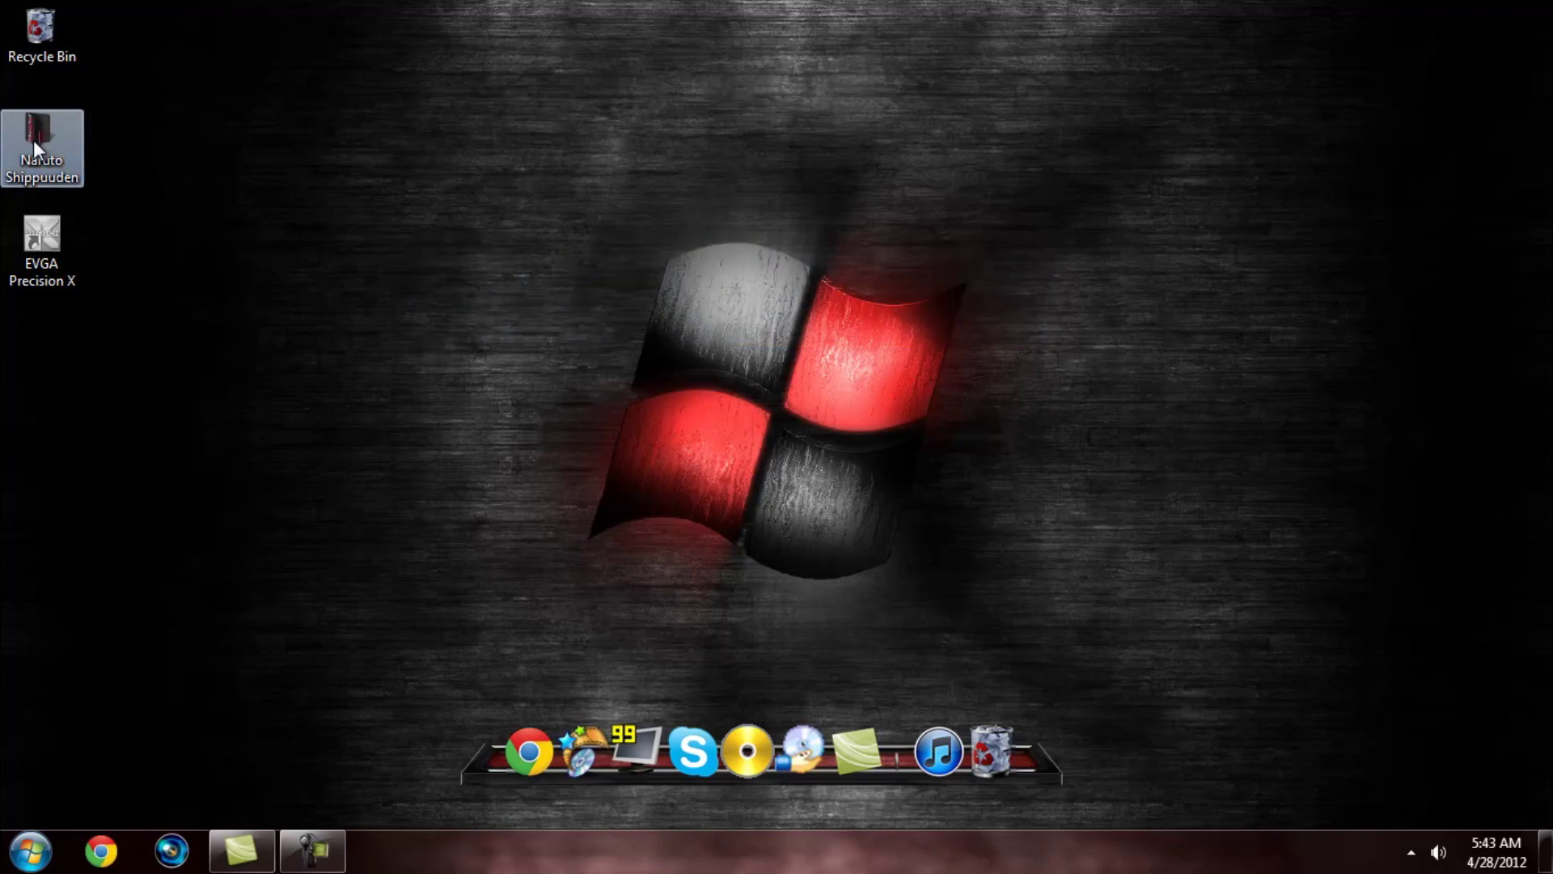
drag(32, 139, 460, 142)
drag(13, 31, 272, 141)
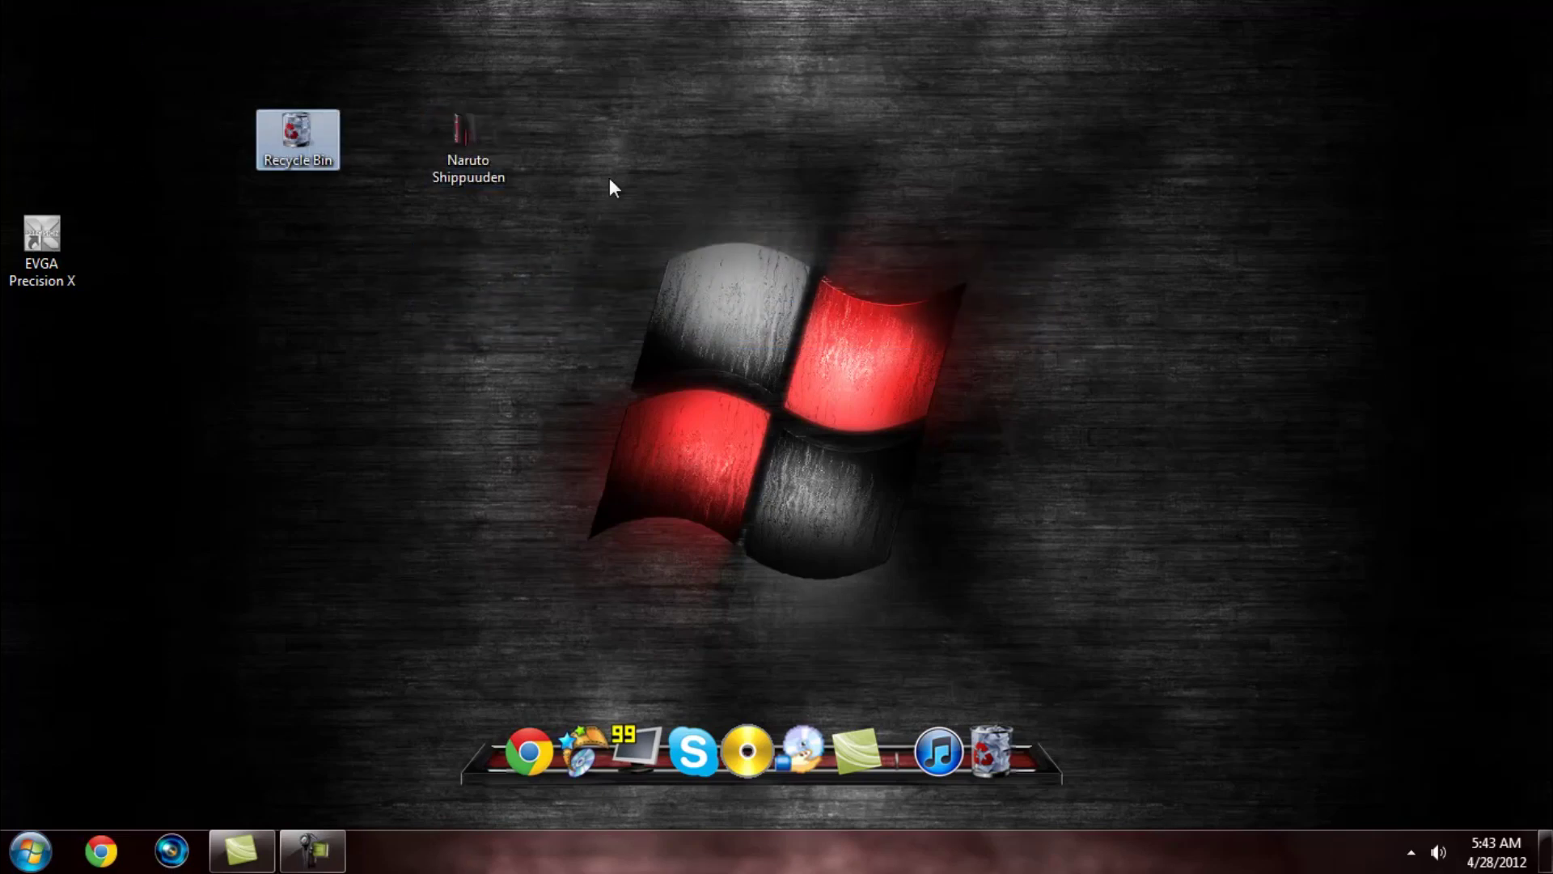
click(503, 153)
right_click(697, 265)
click(473, 141)
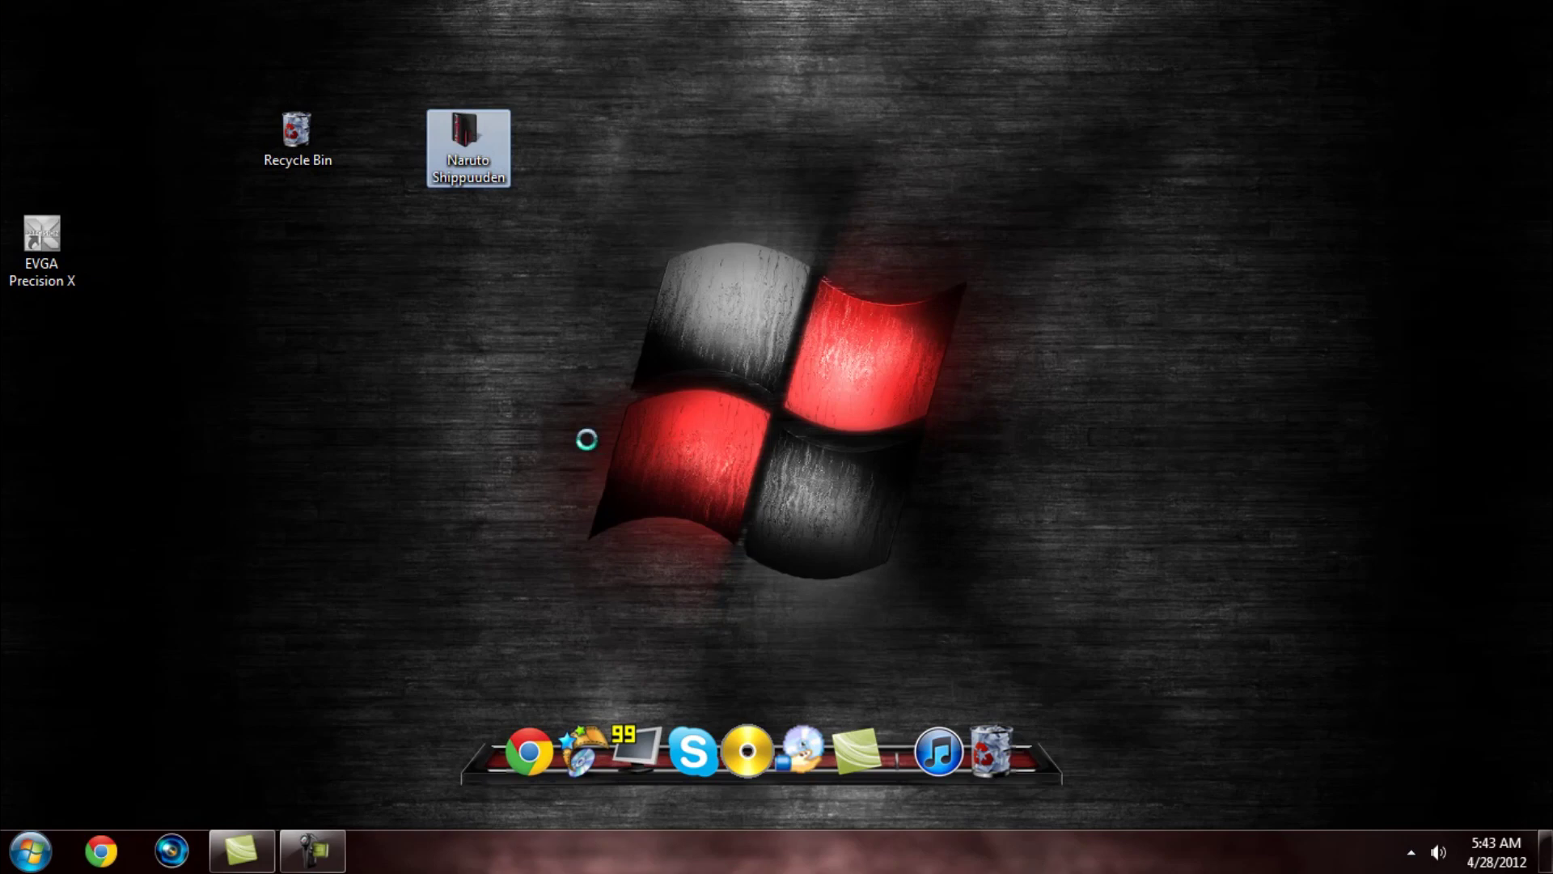
right_click(474, 135)
click(584, 668)
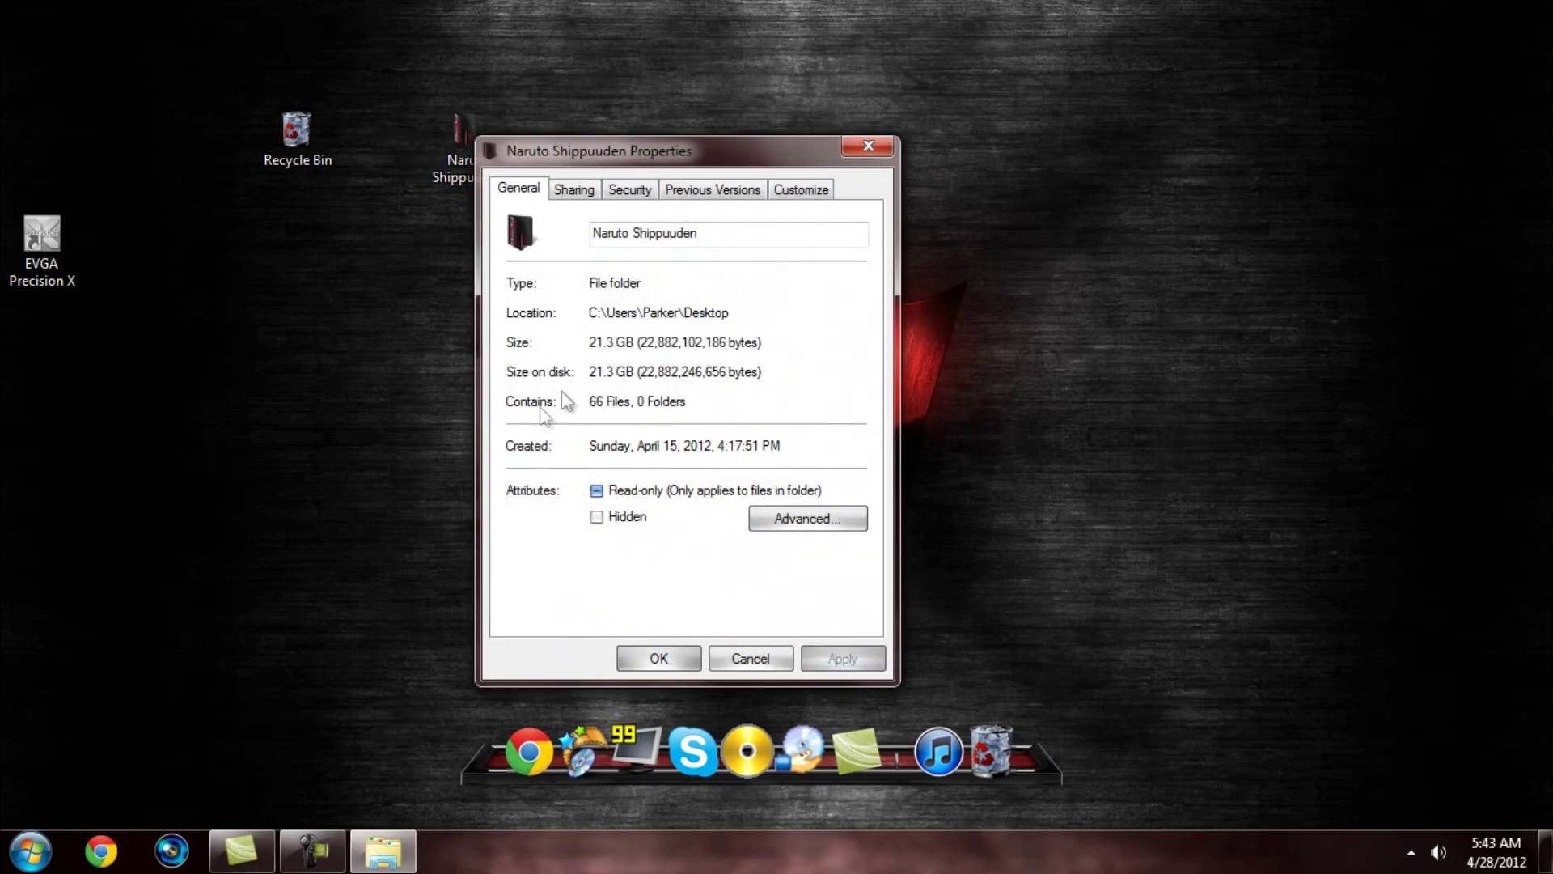
click(813, 191)
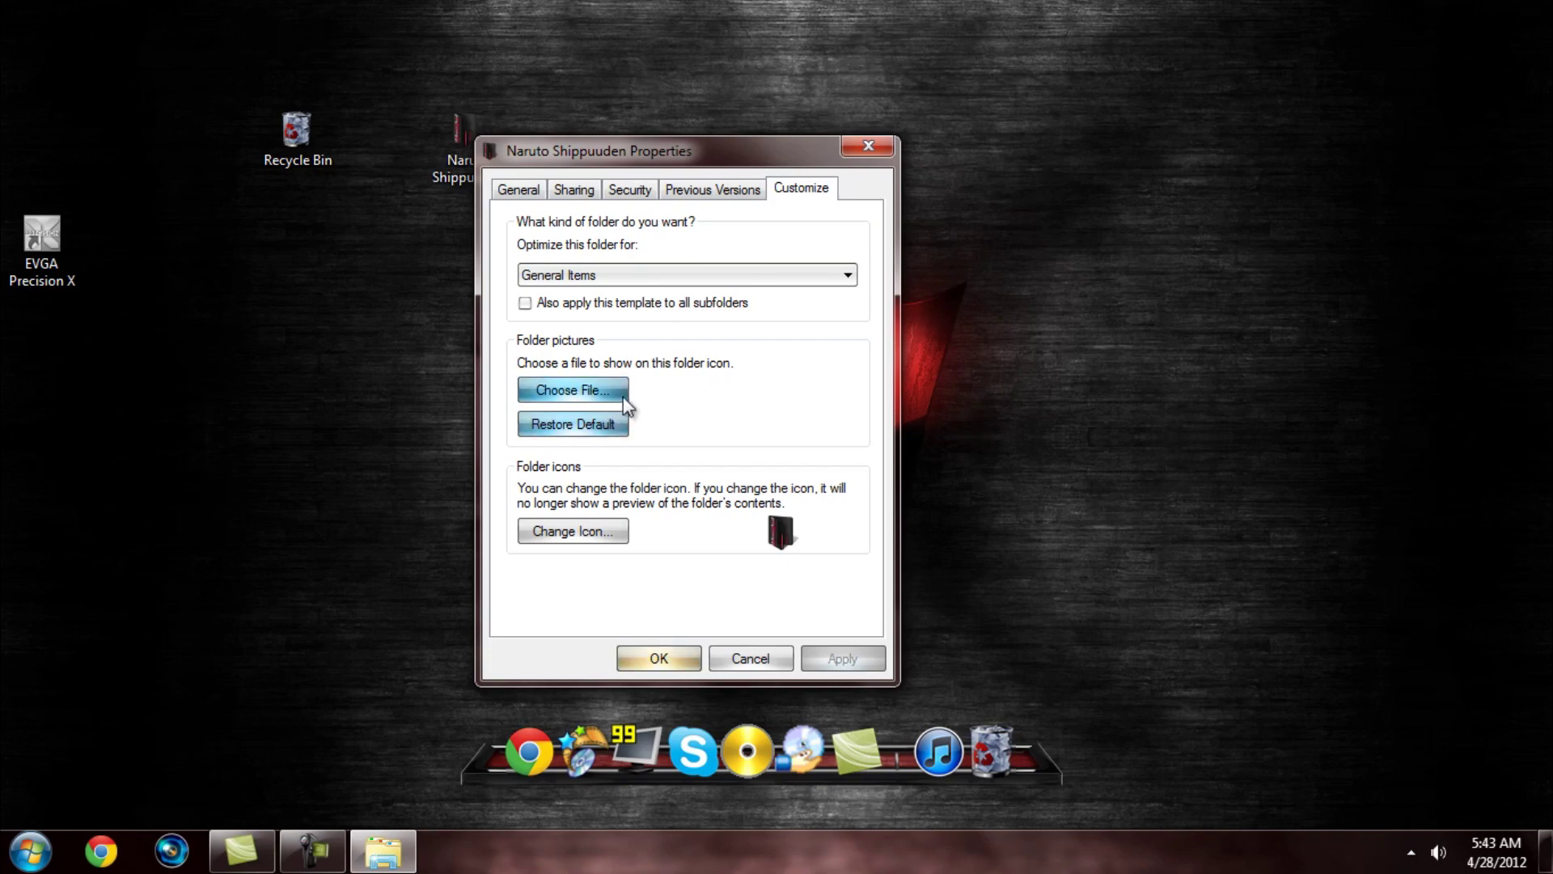
click(605, 532)
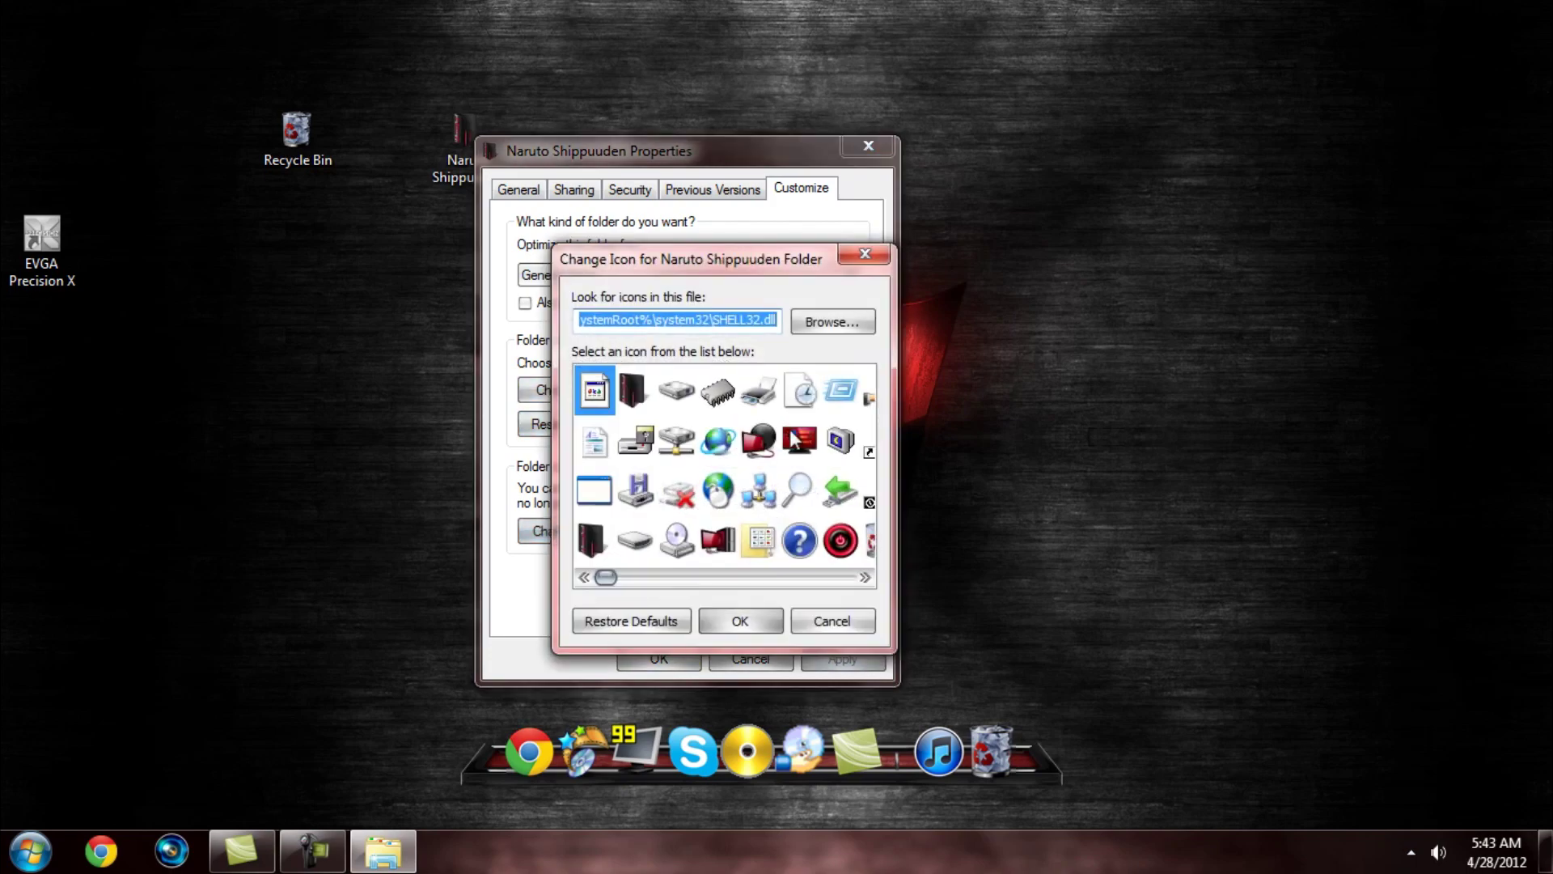
drag(731, 259, 644, 192)
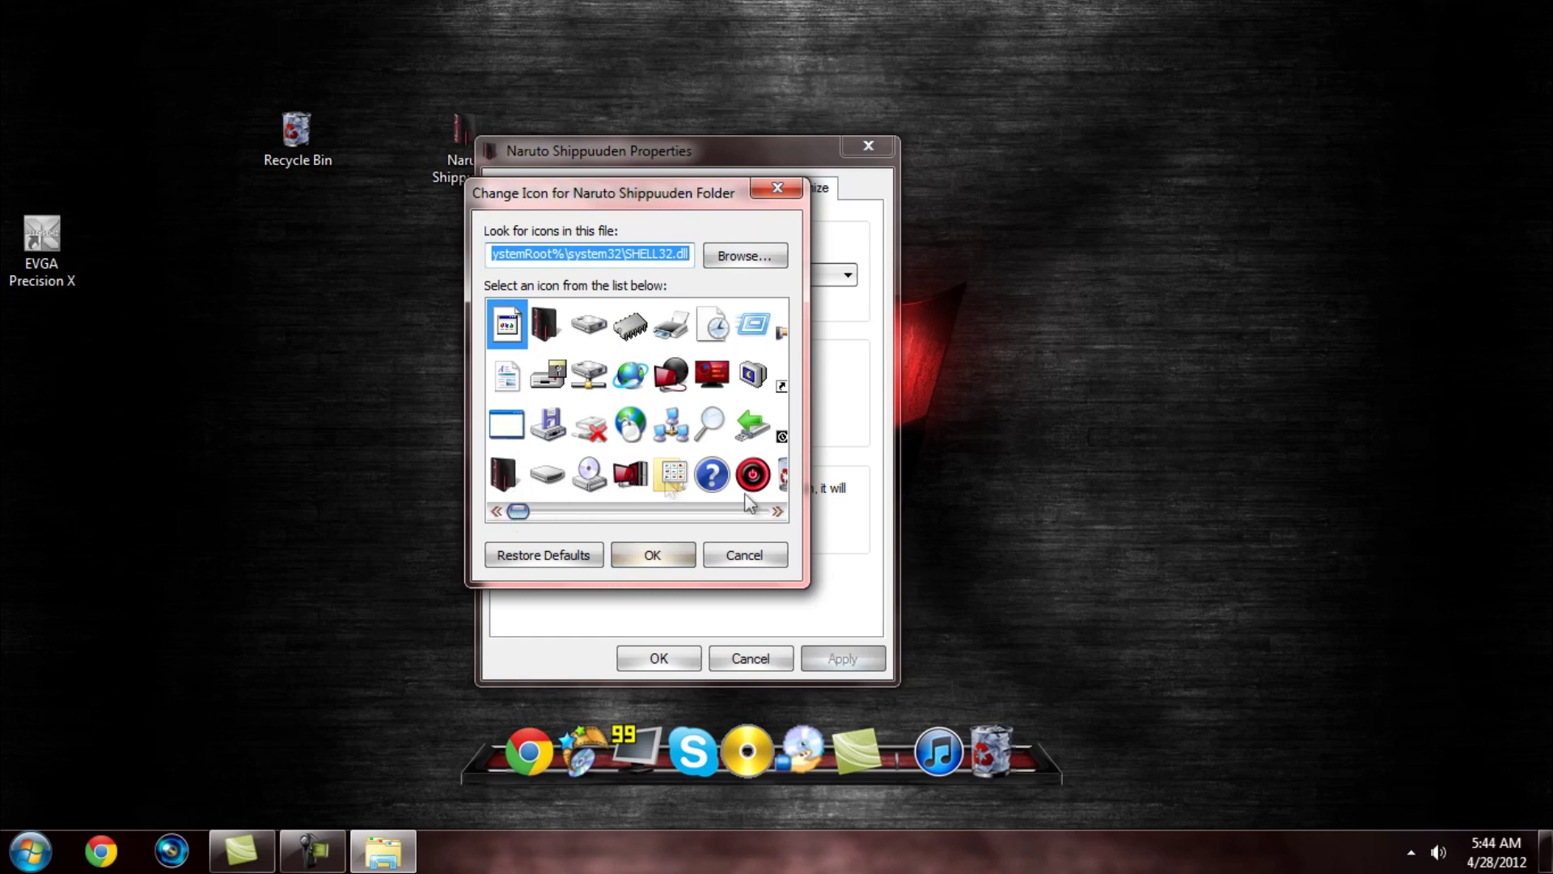
drag(778, 515, 778, 514)
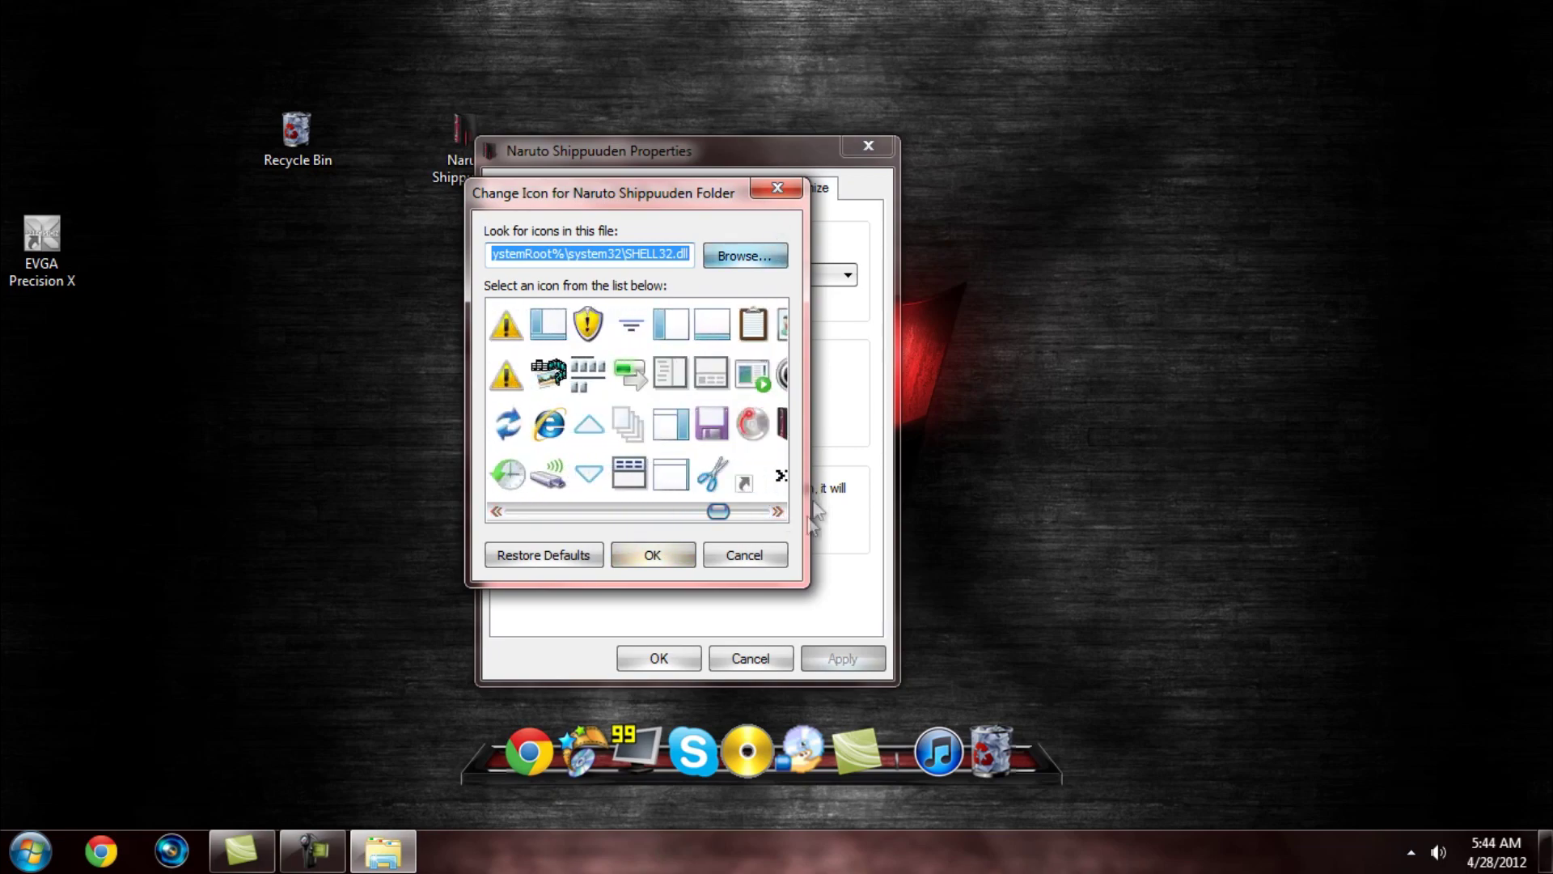
drag(778, 513, 778, 514)
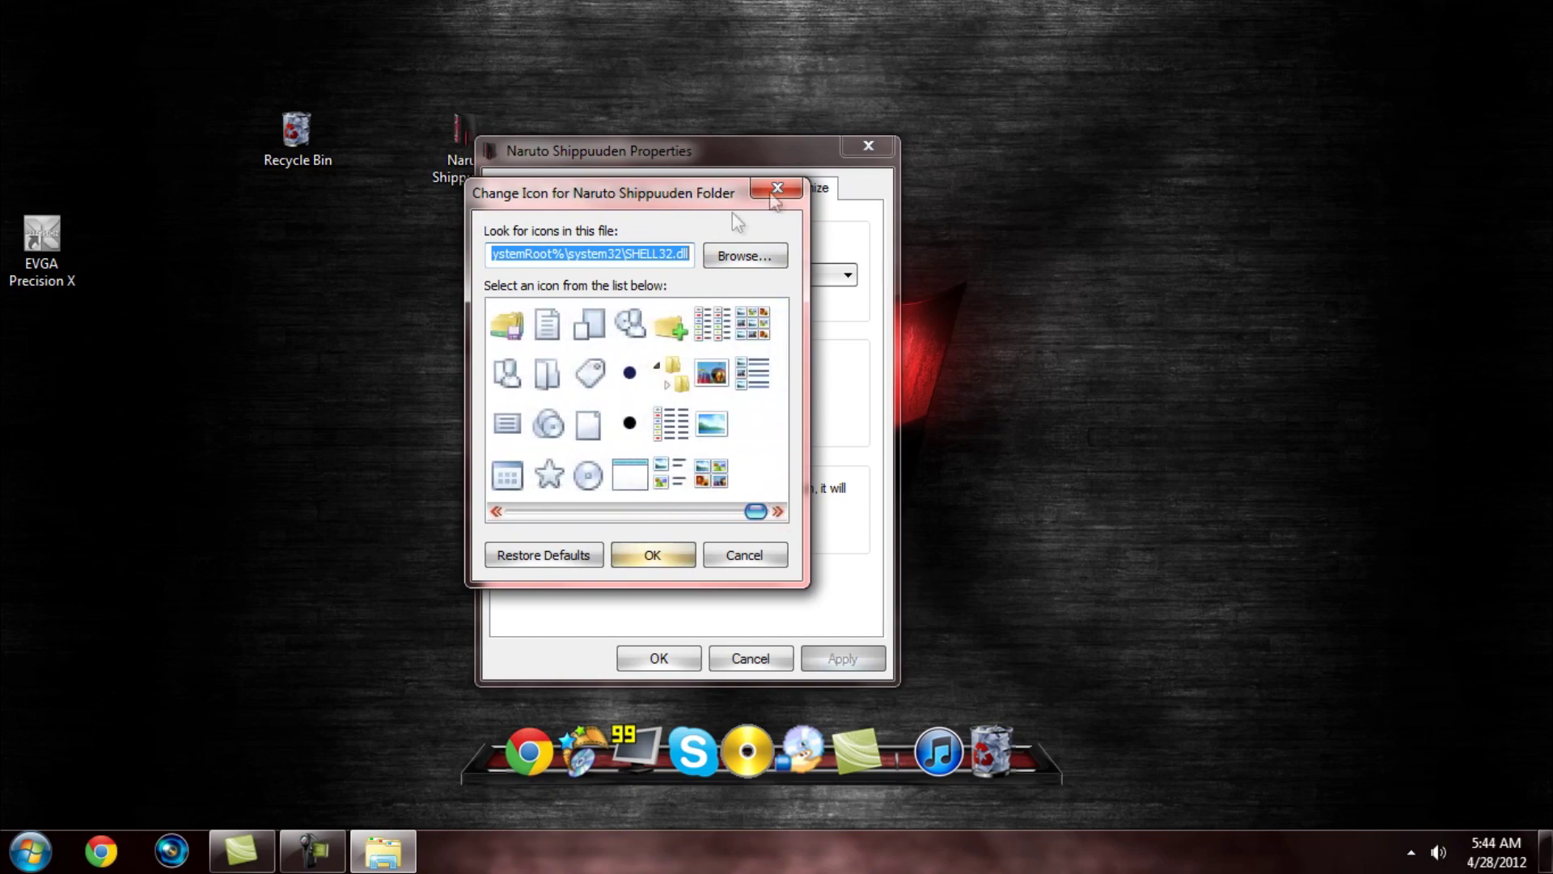
click(779, 187)
click(890, 144)
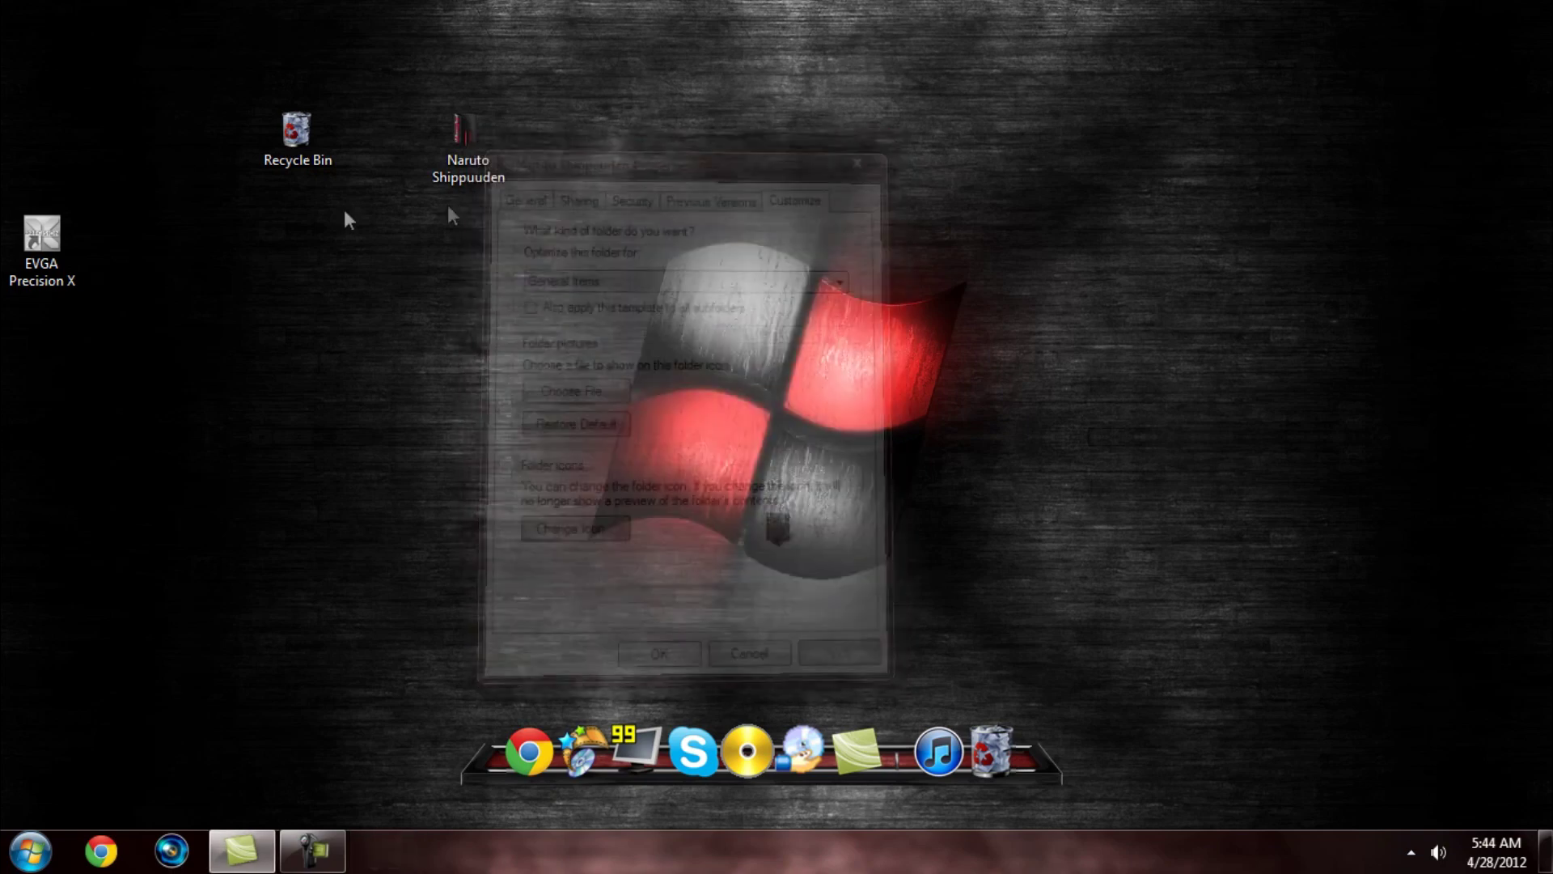
drag(296, 133, 73, 49)
drag(468, 146, 113, 133)
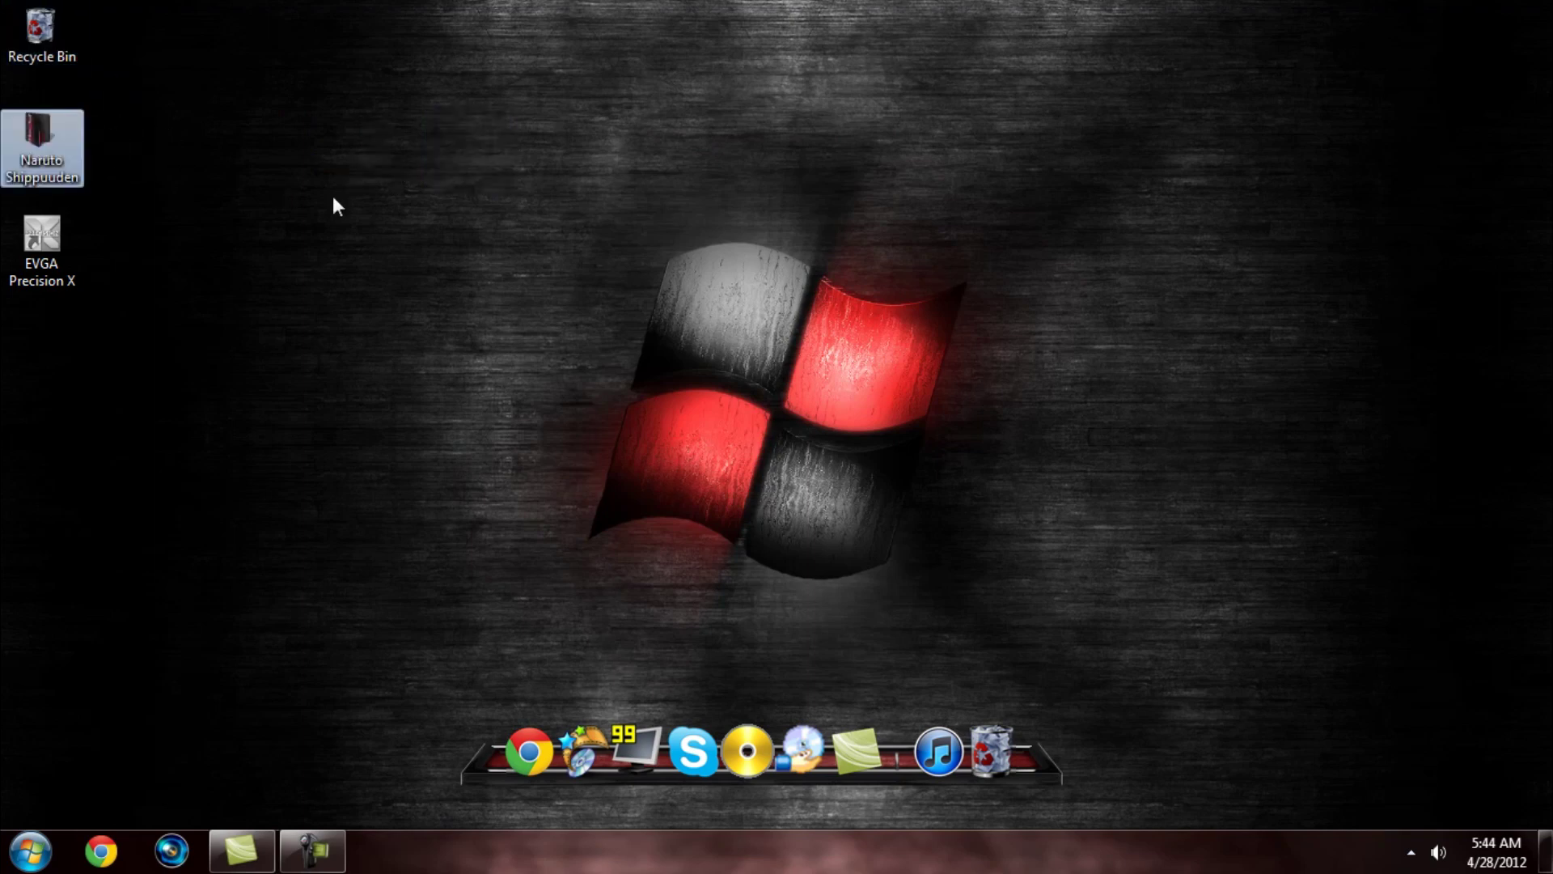
click(30, 850)
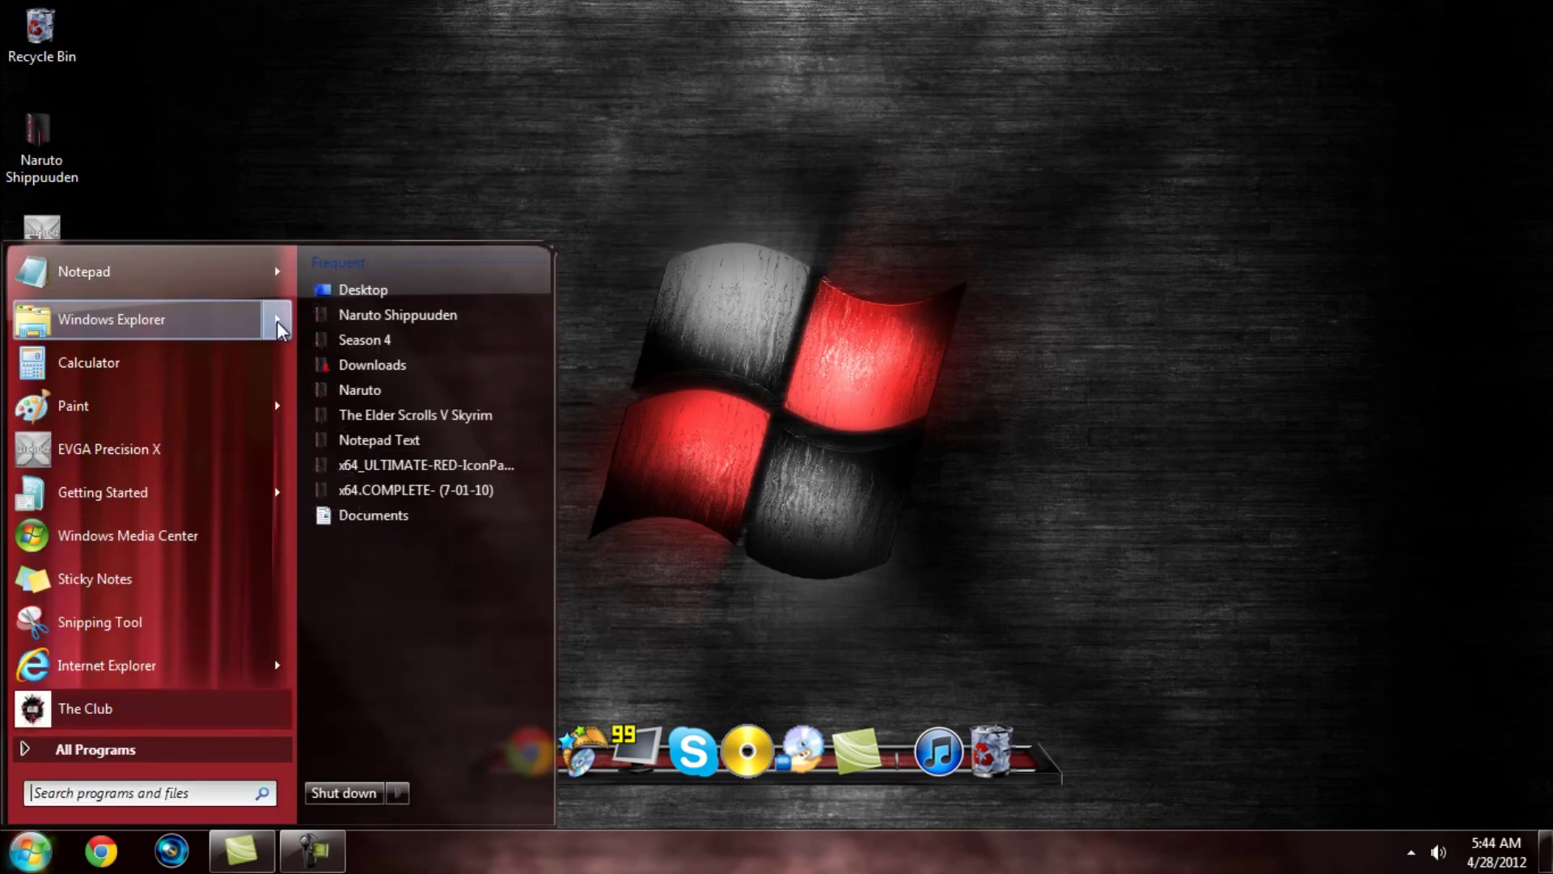
click(783, 272)
drag(546, 227, 992, 352)
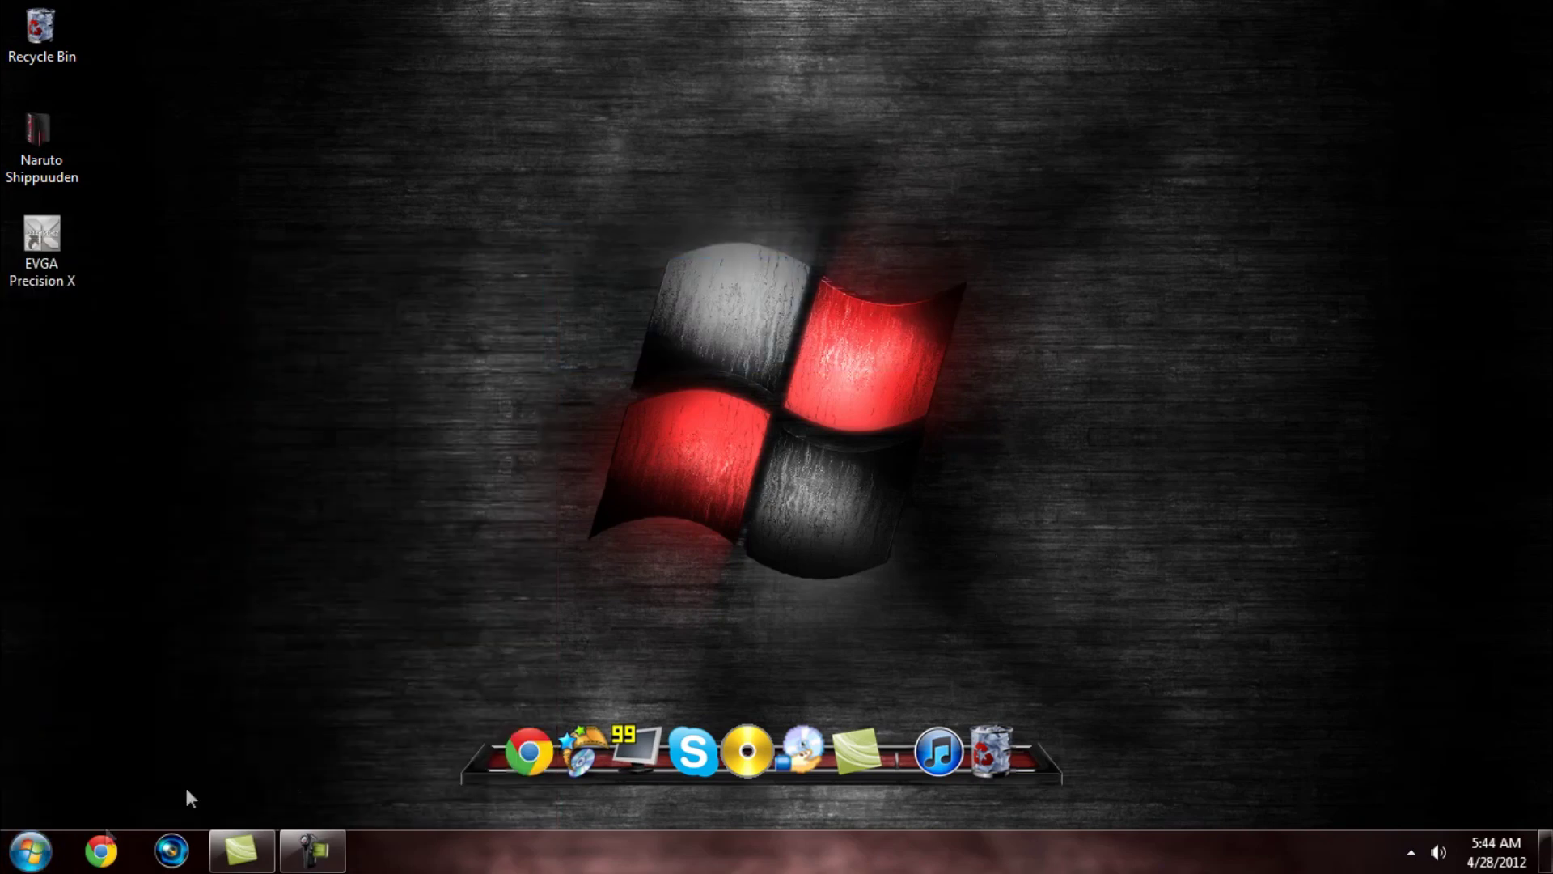
drag(243, 647, 1359, 527)
drag(426, 609, 364, 564)
Bring up the Gadgets gallery from the desktop's right-click menu
right_click(664, 411)
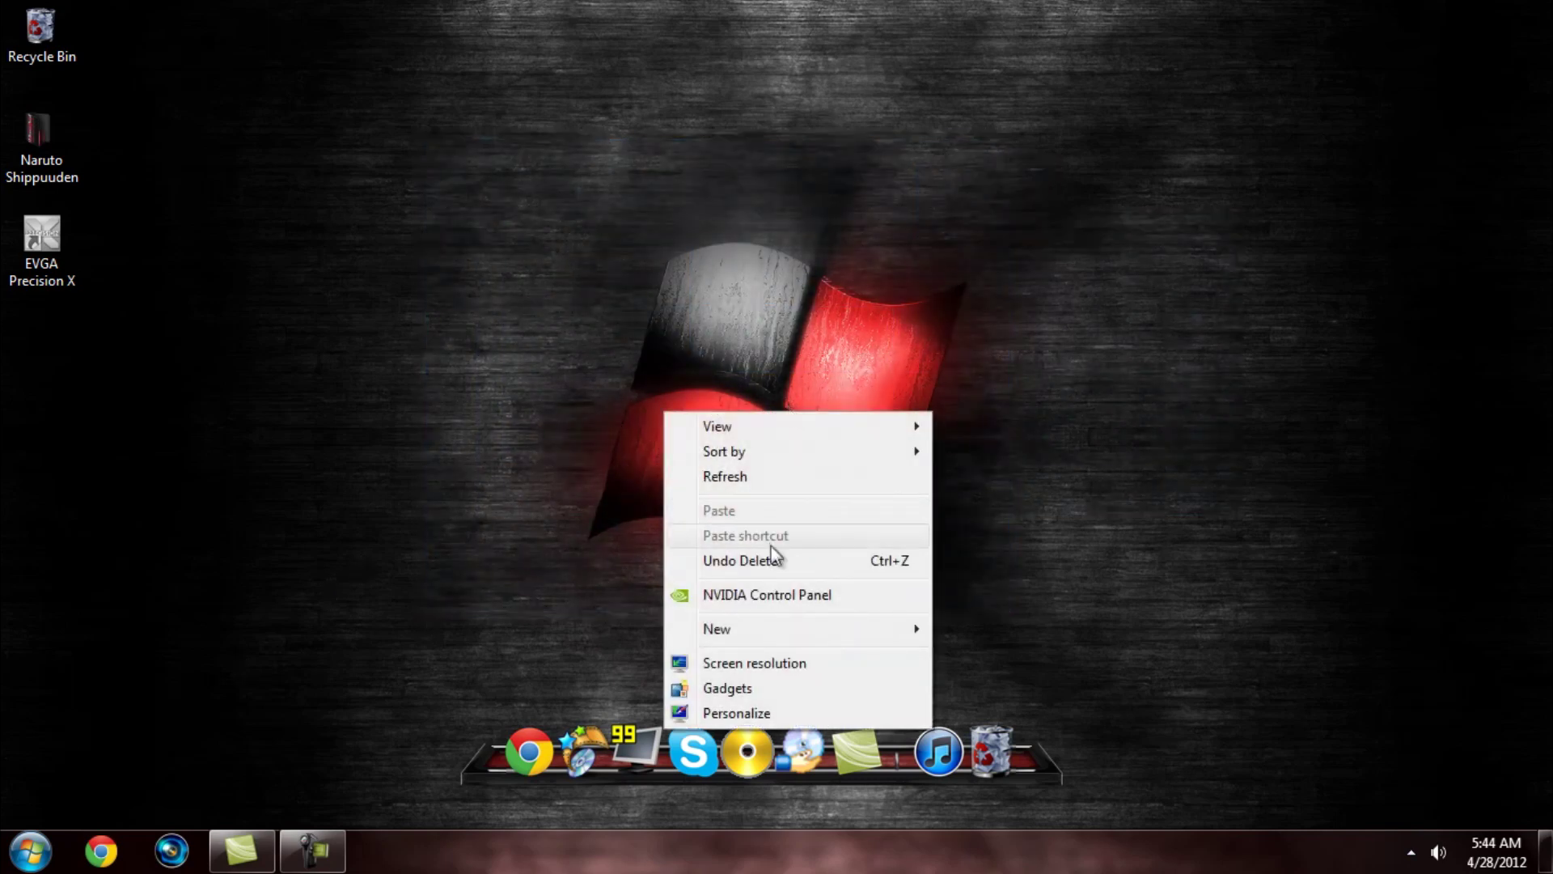
click(1327, 21)
drag(1231, 2, 1453, 174)
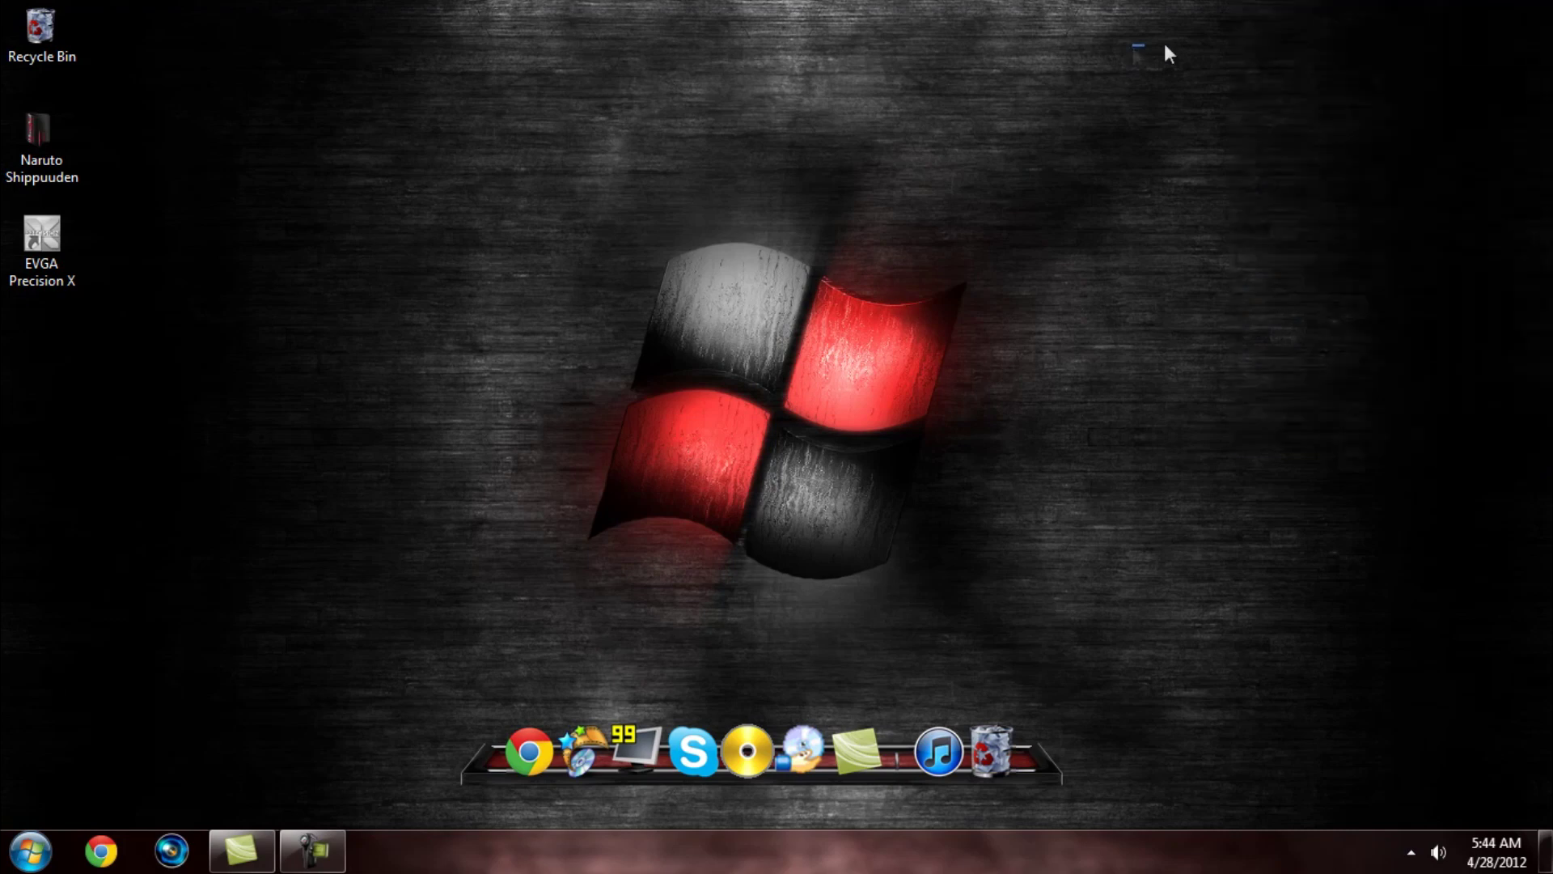
right_click(462, 411)
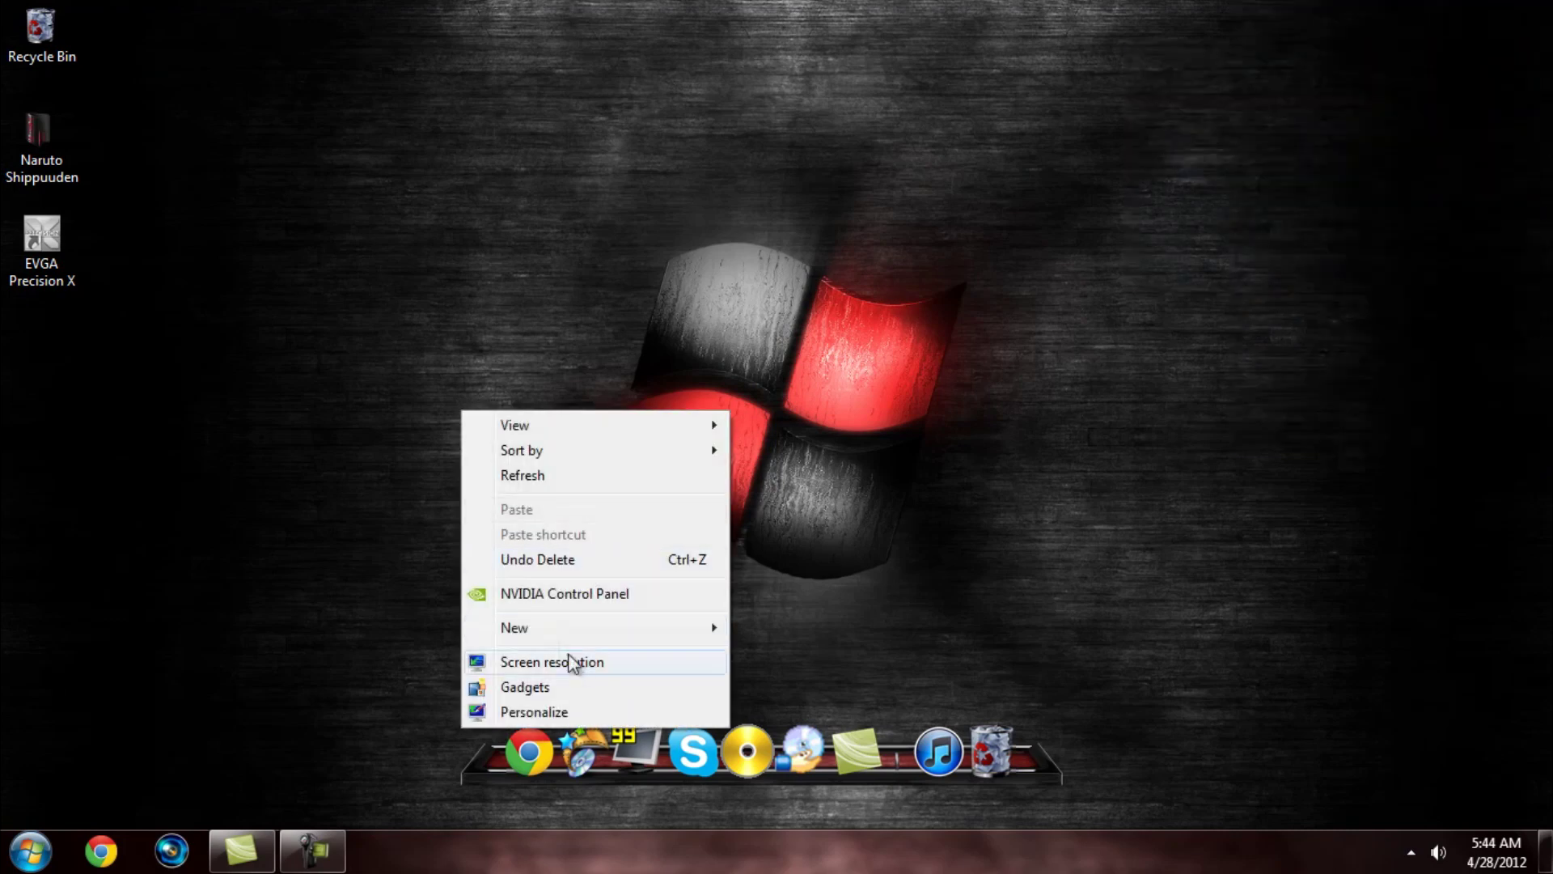
click(570, 688)
Place the All CPU Meter at the top right with two GPU Meter gadgets below it
drag(485, 323, 1403, 83)
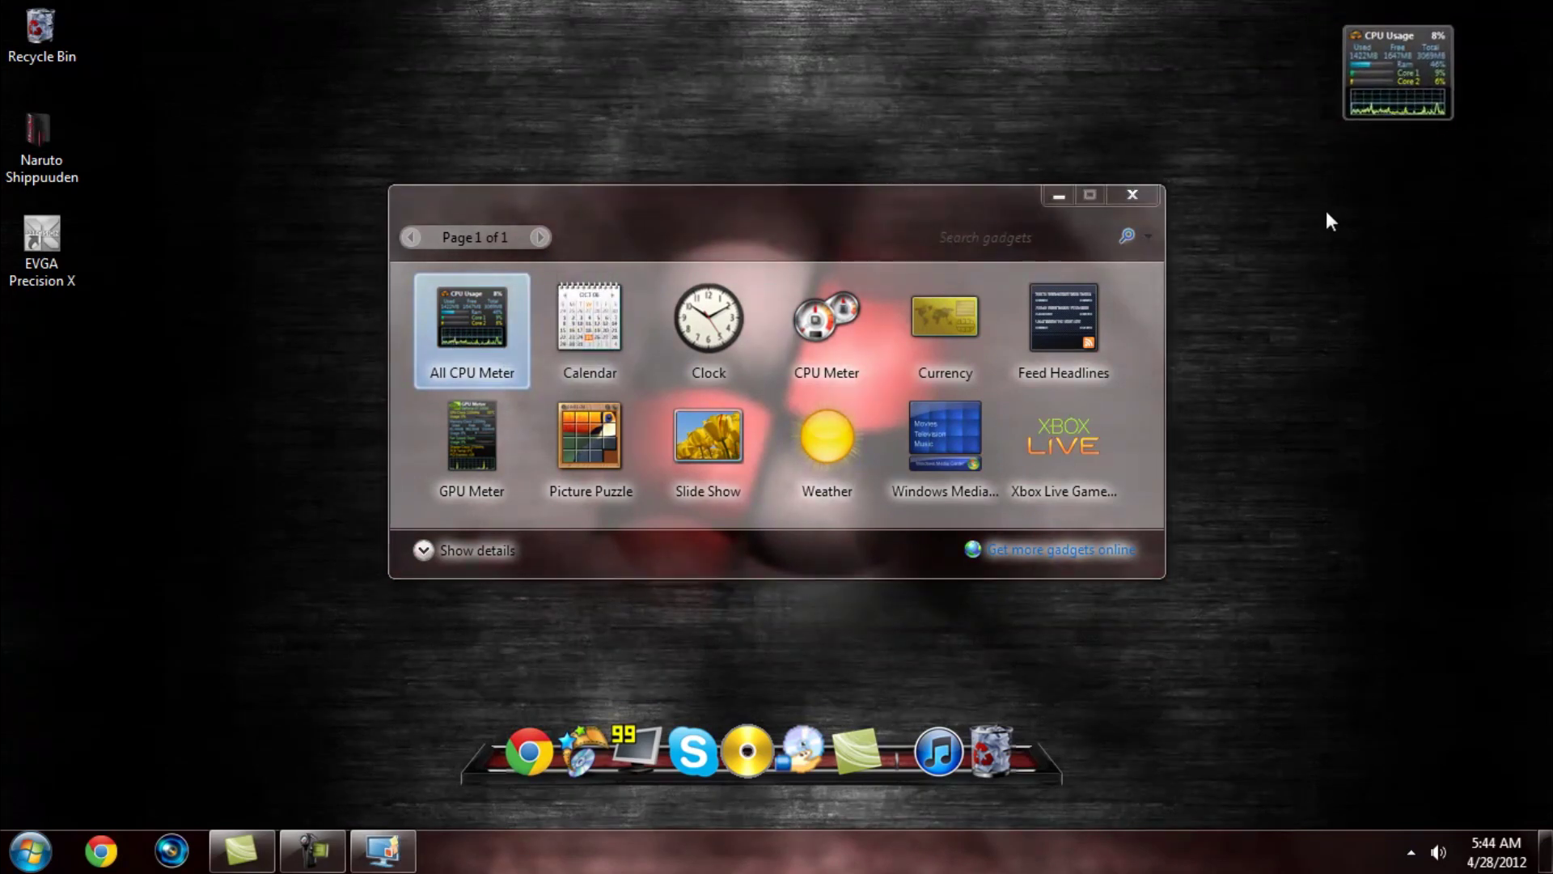
drag(1419, 46, 1457, 39)
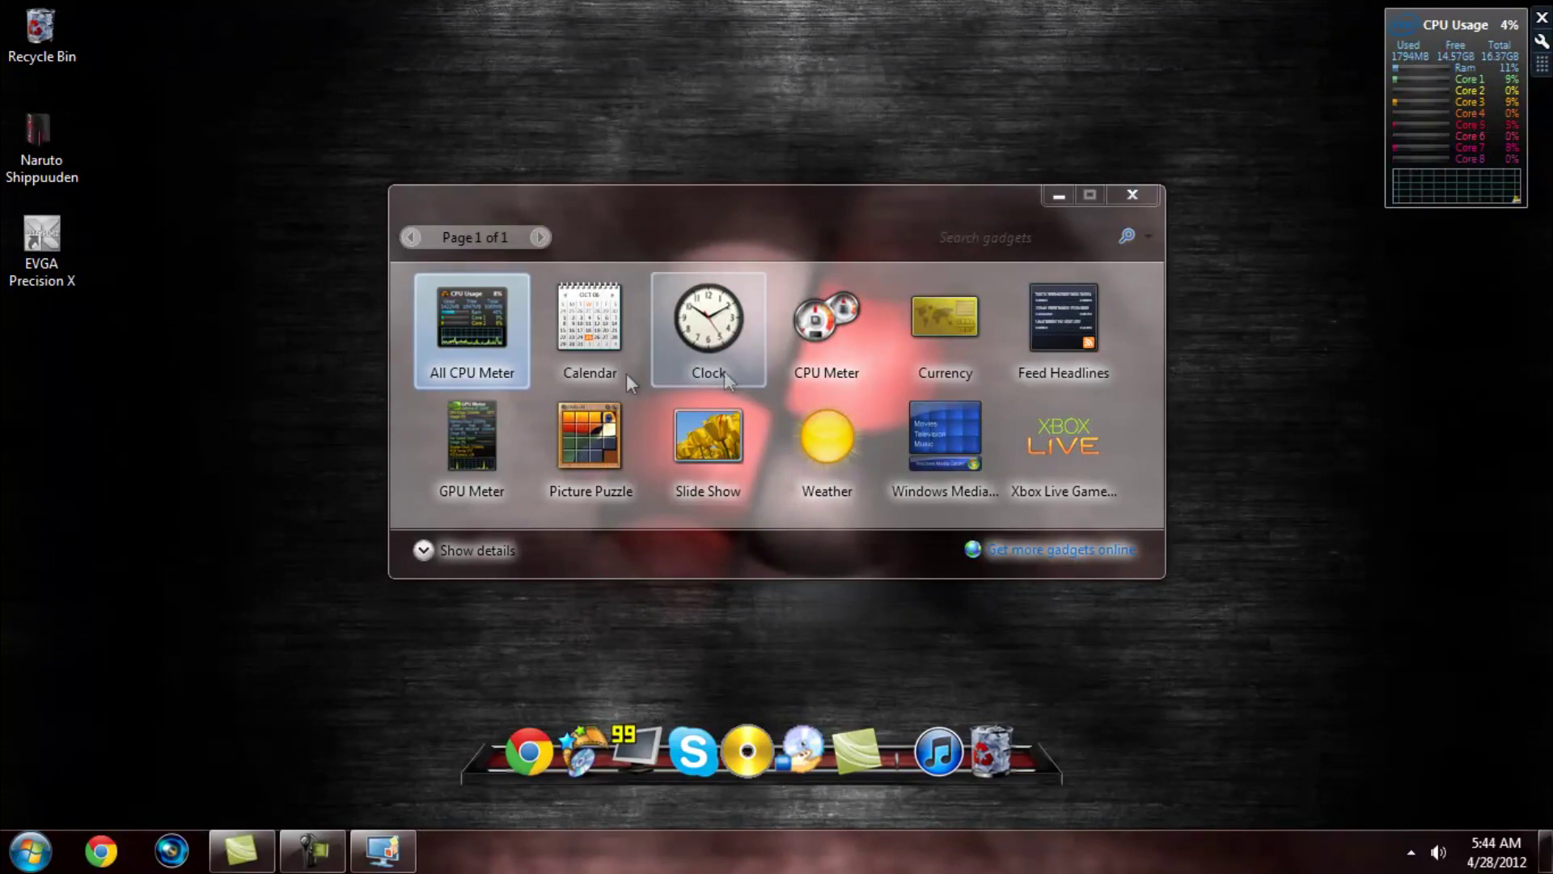
drag(457, 433, 1424, 314)
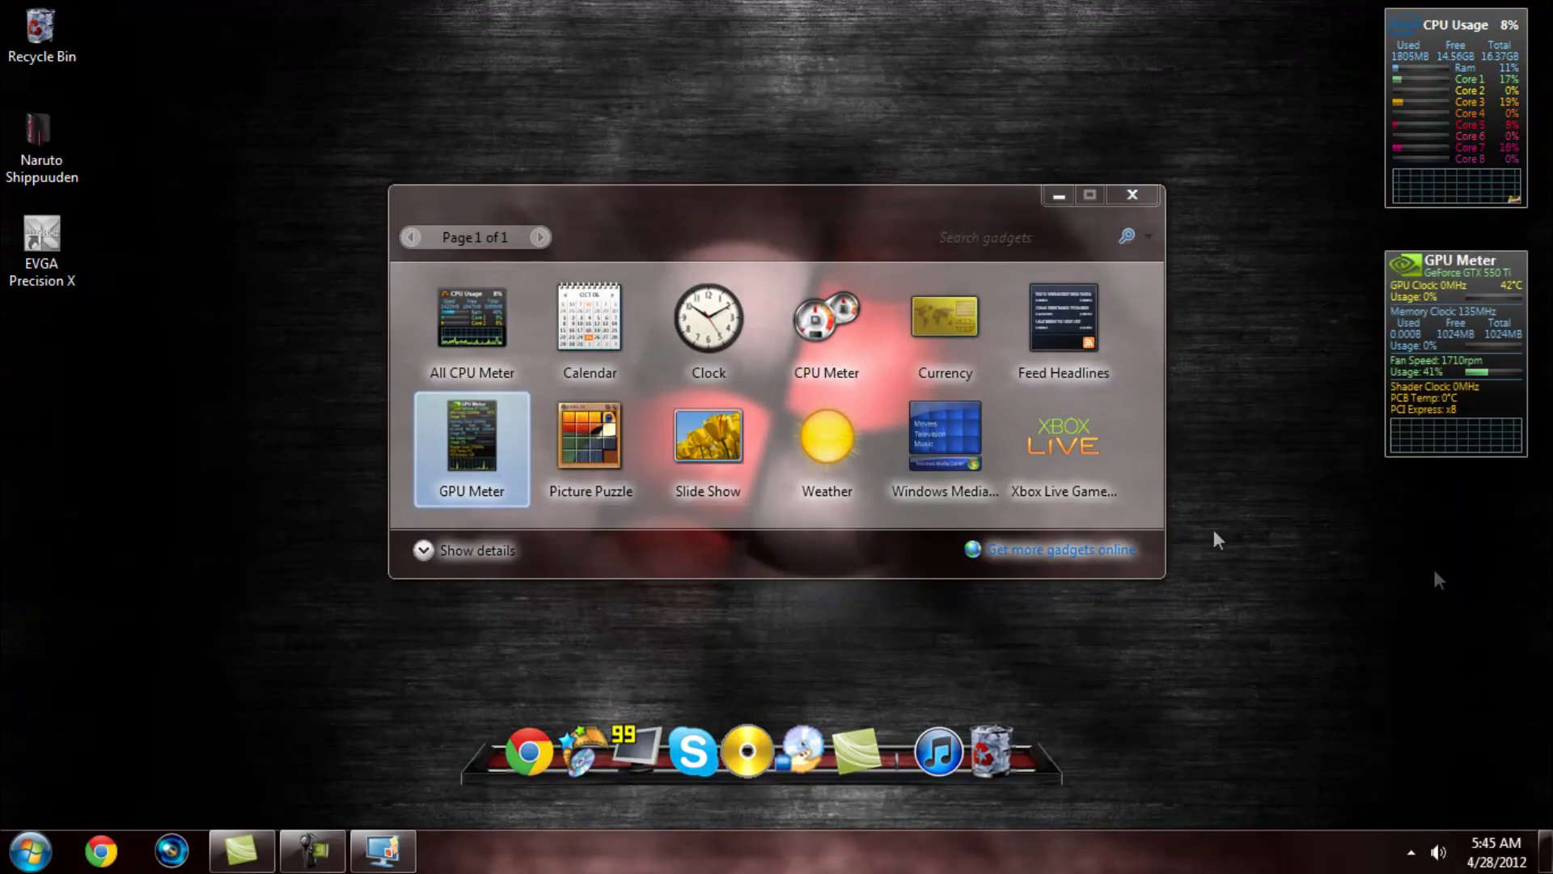
drag(1218, 539, 1438, 579)
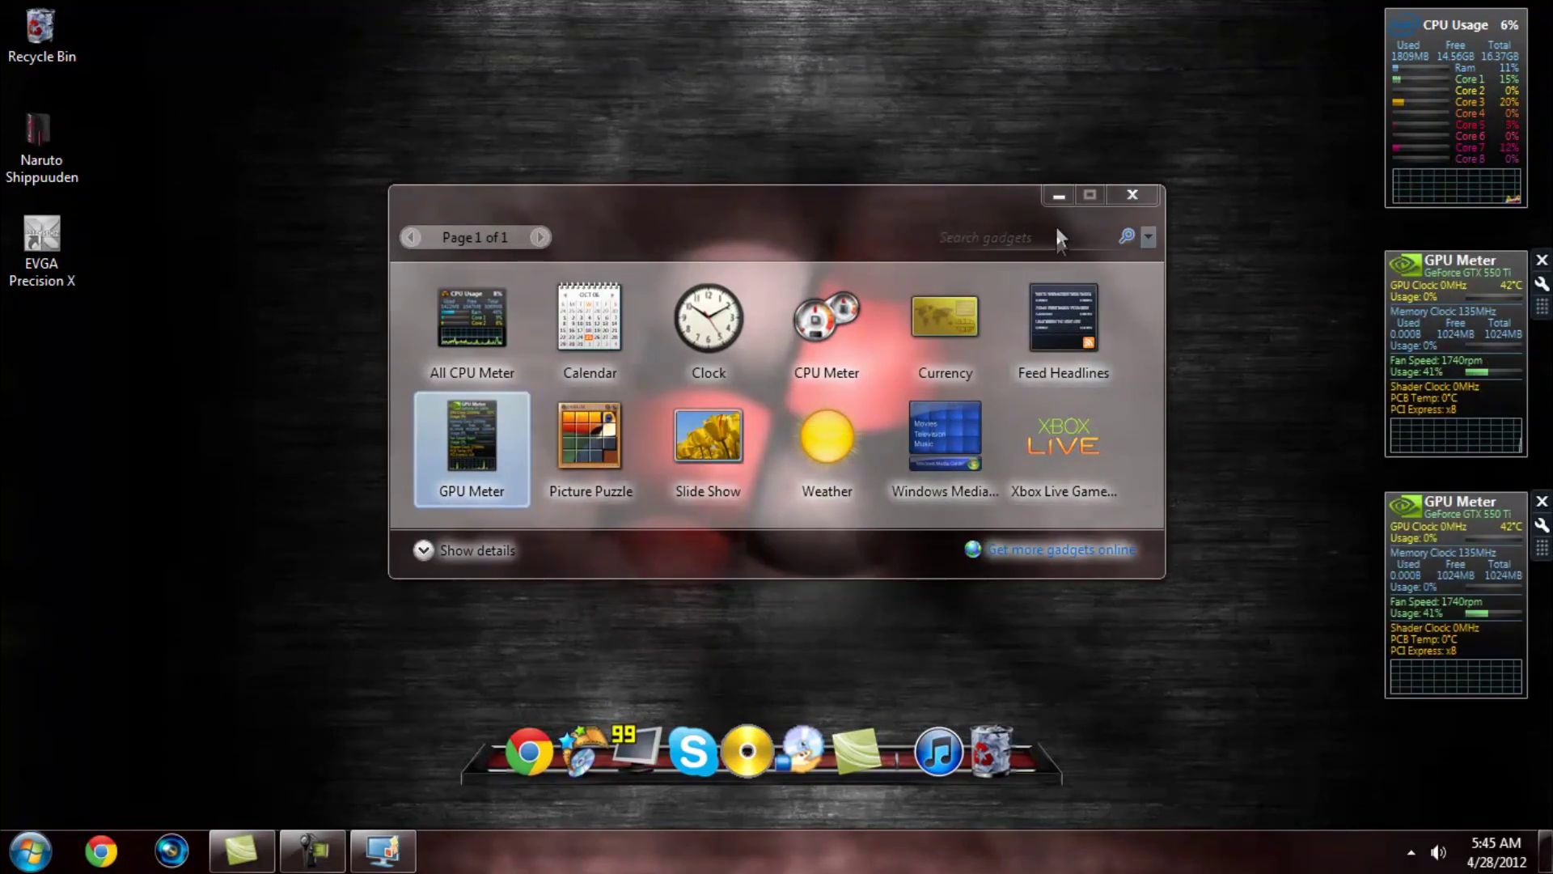
Minimize the gallery, snap the second GPU Meter under the first, and open its settings
click(1057, 198)
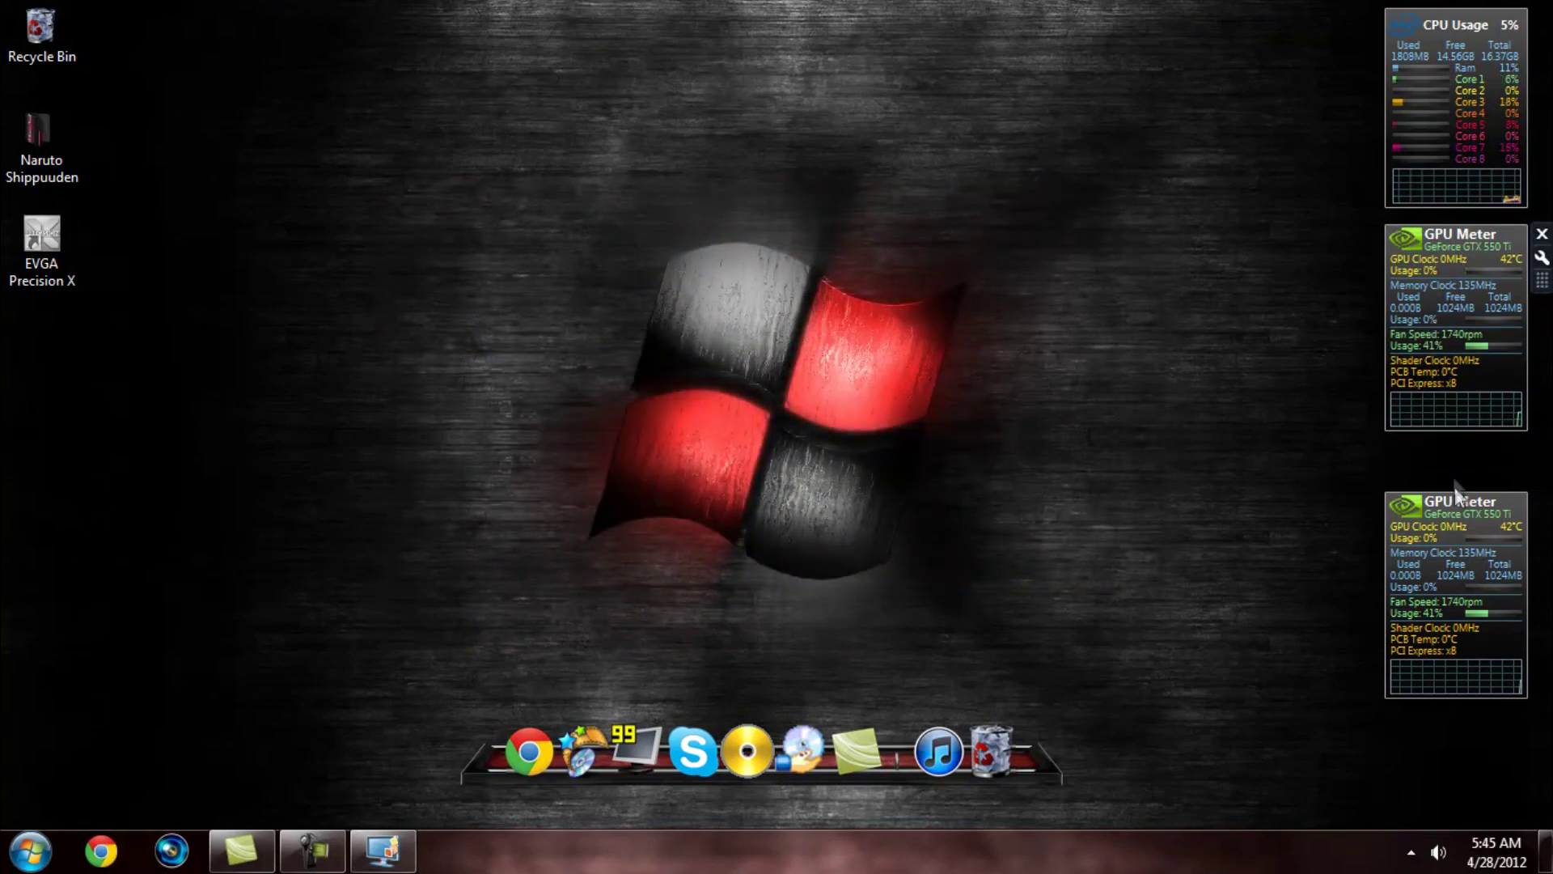
drag(1455, 486, 1454, 464)
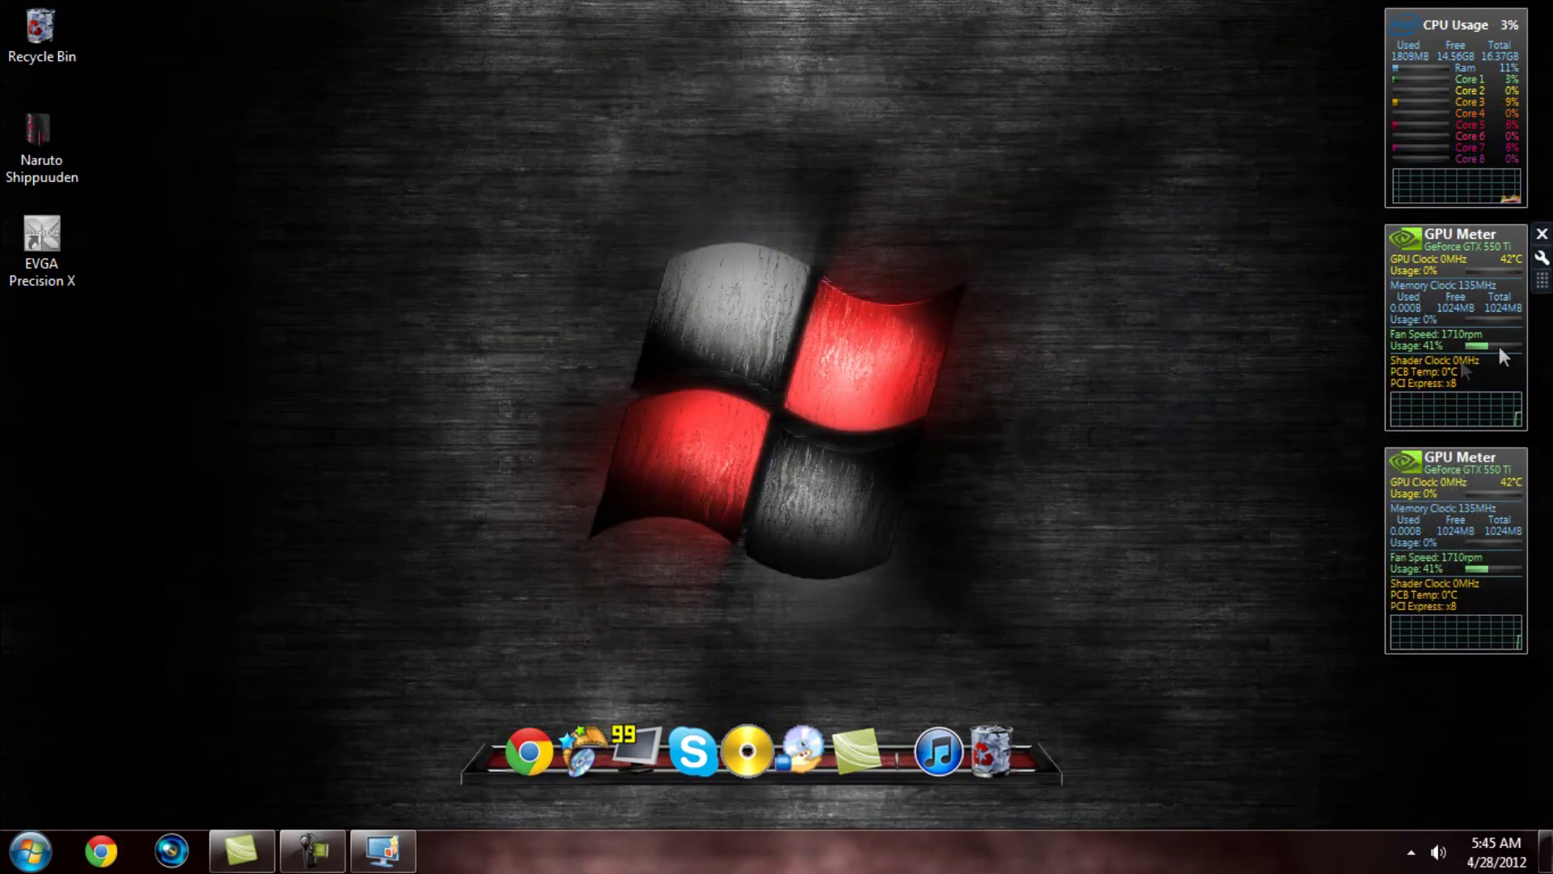
click(1543, 257)
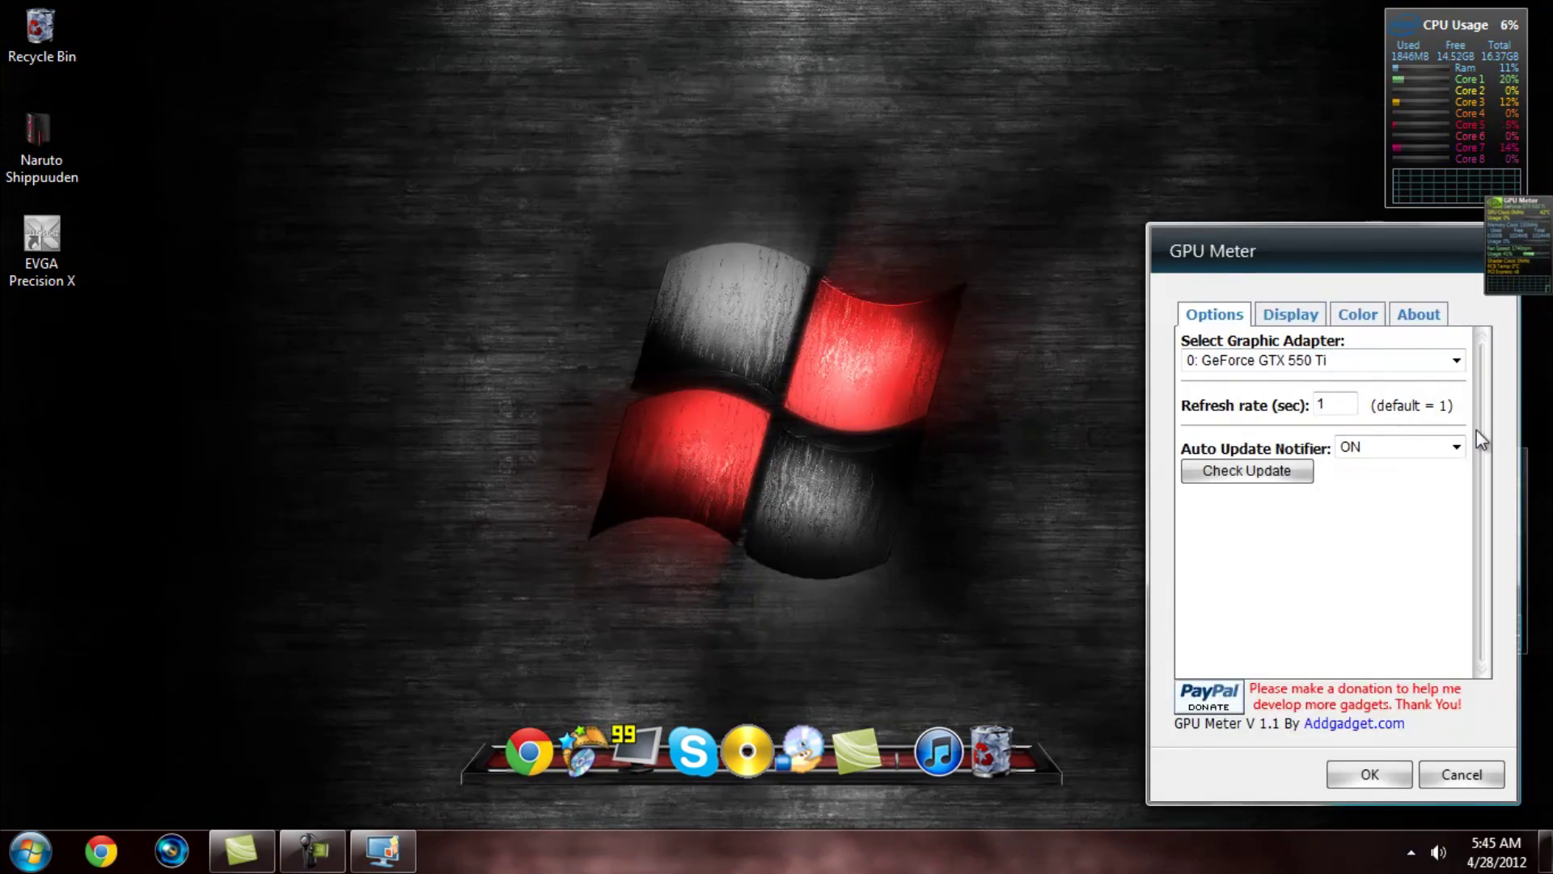
Look through the GPU Meter's Display settings and temperature unit list, then close them
click(1295, 315)
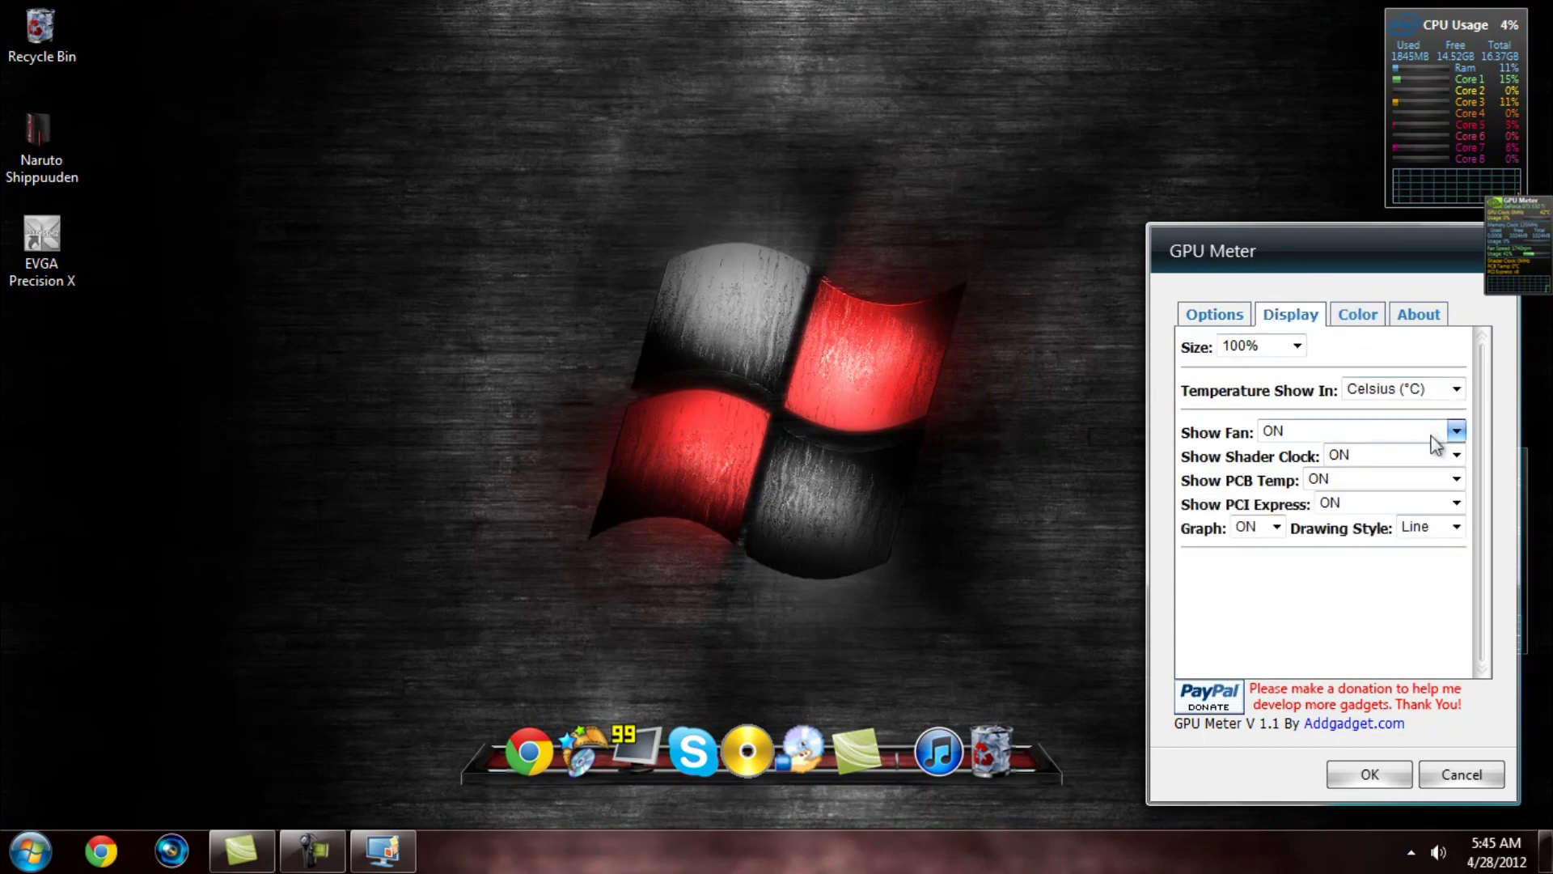
click(1225, 312)
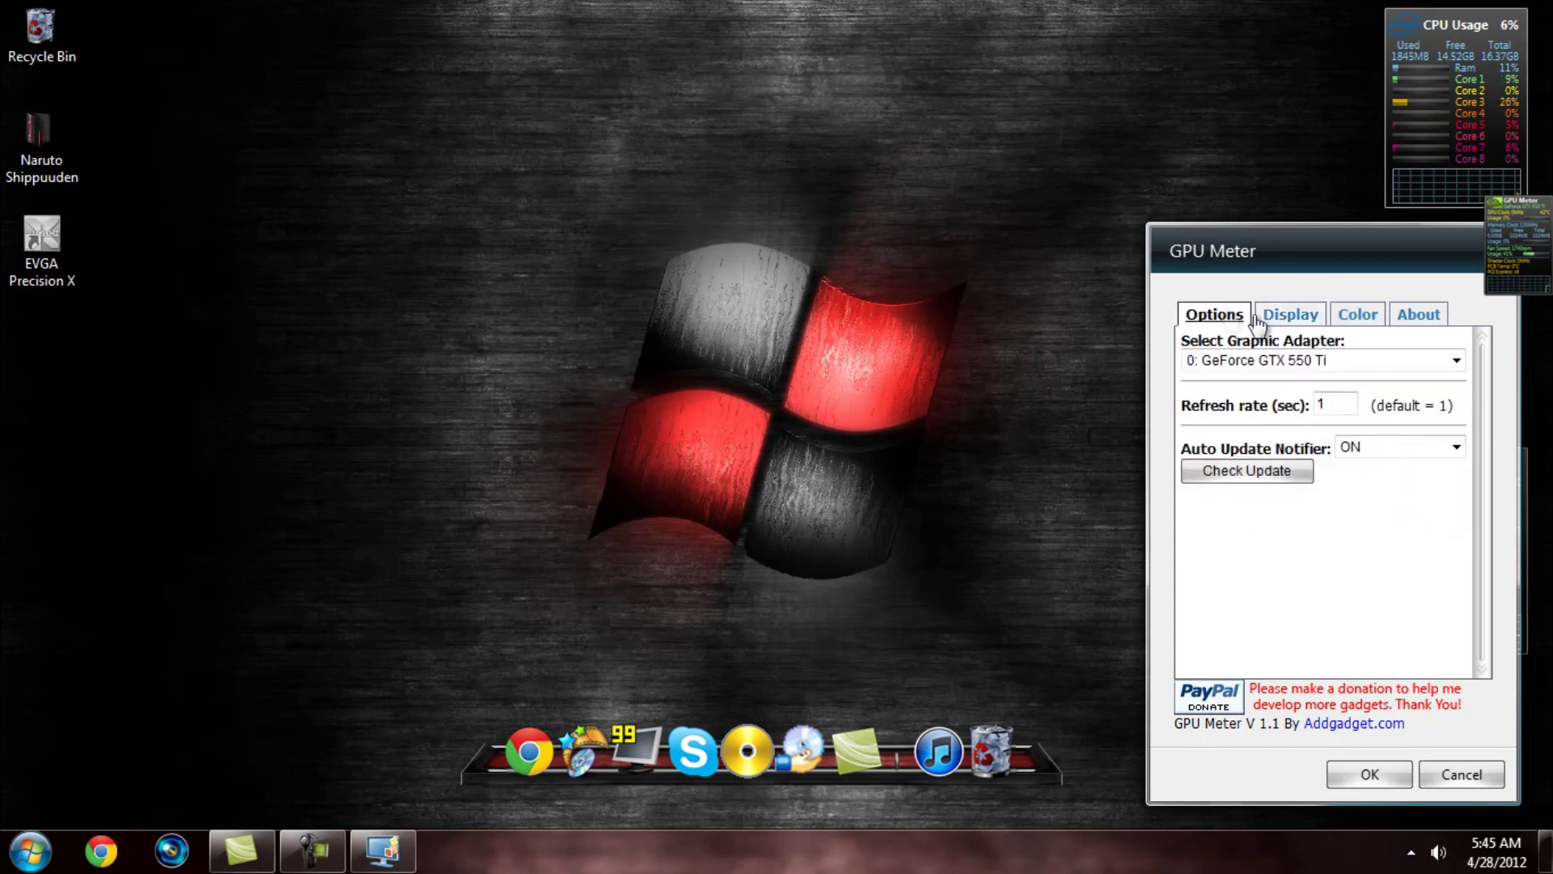
click(1299, 319)
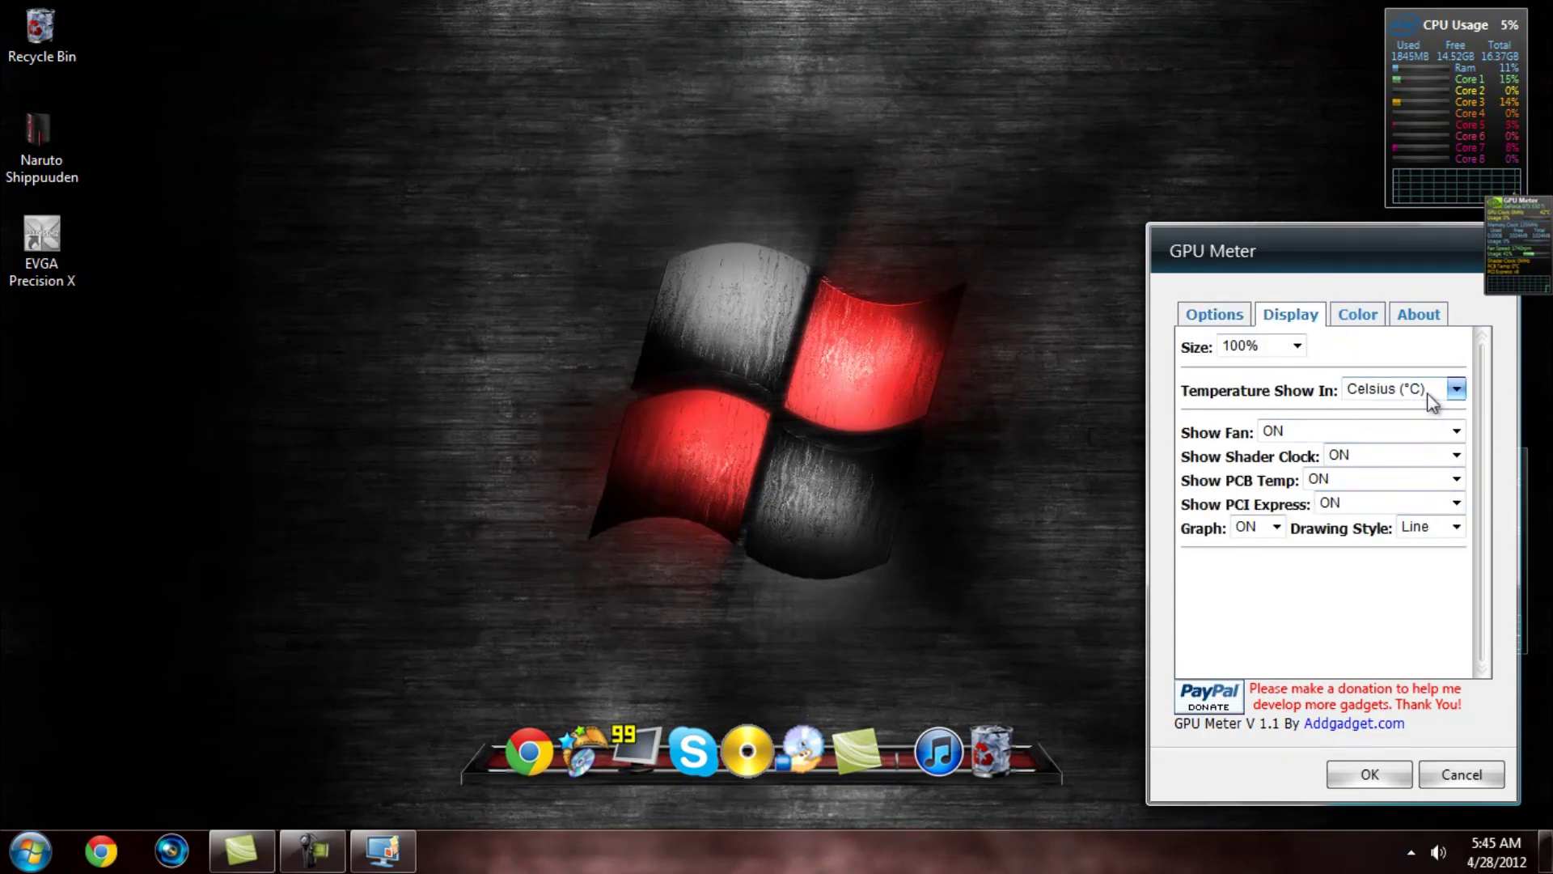
click(1448, 389)
click(1387, 402)
click(1370, 774)
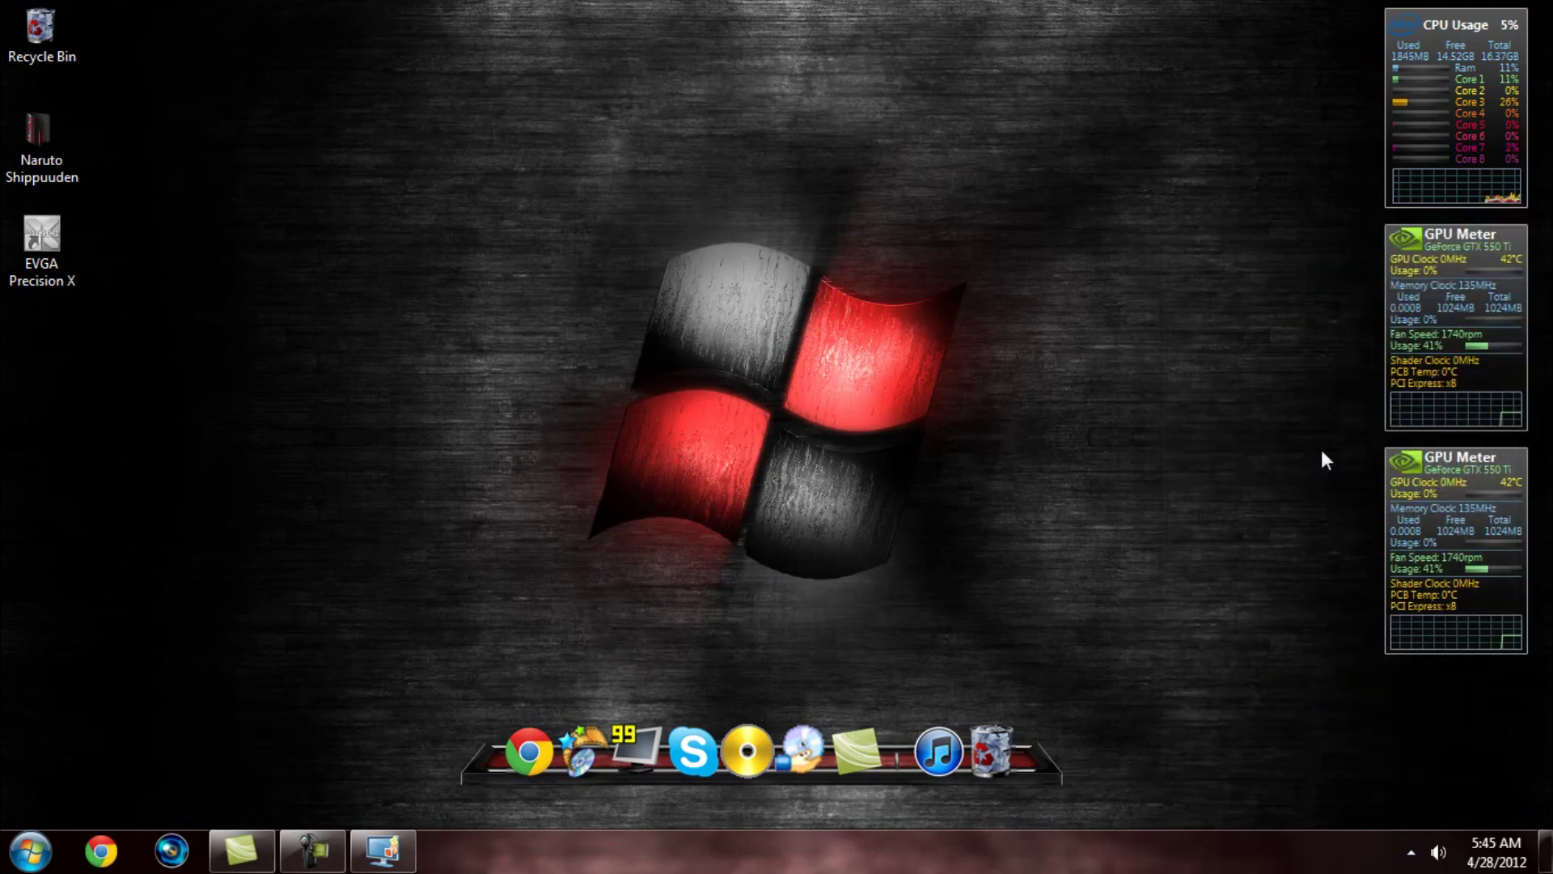
Set the GPU Meter temperature unit to Fahrenheit (°F) and apply it
click(1541, 482)
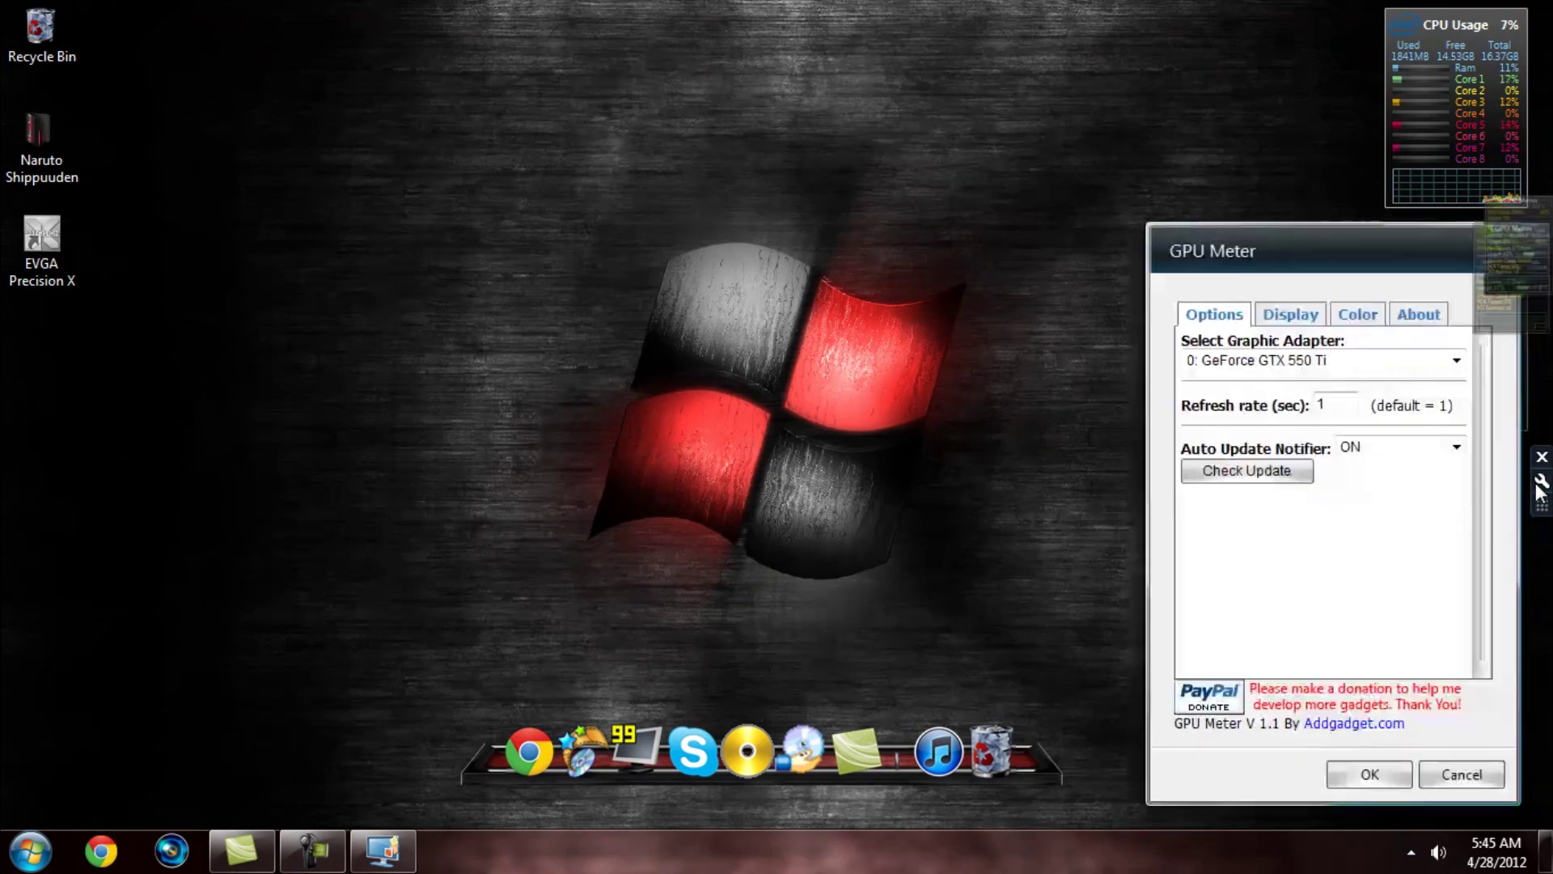
click(1291, 315)
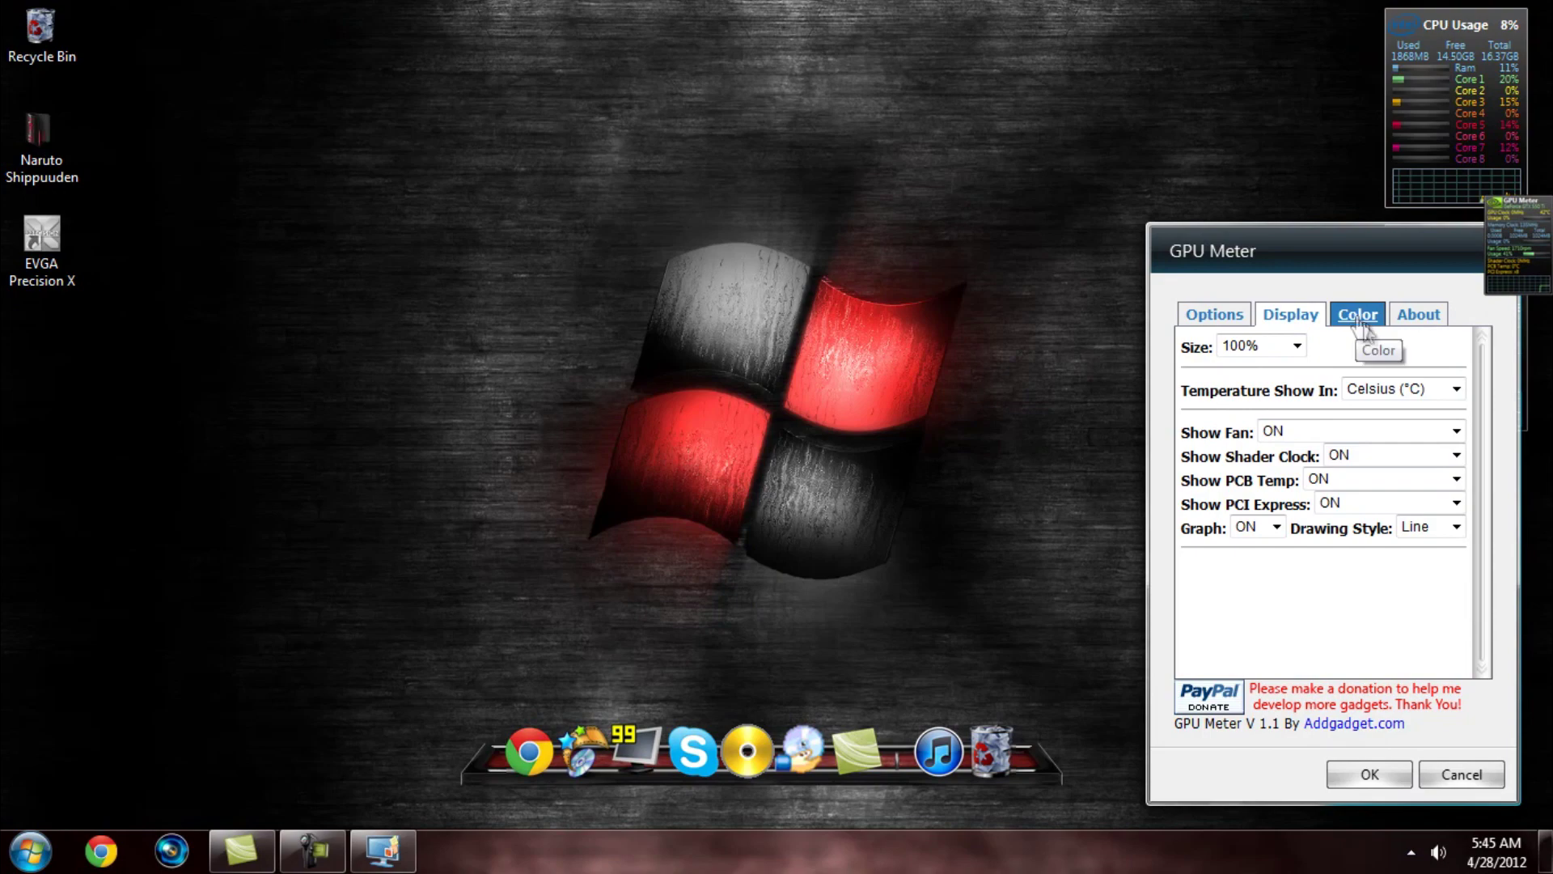
click(1447, 389)
click(1406, 424)
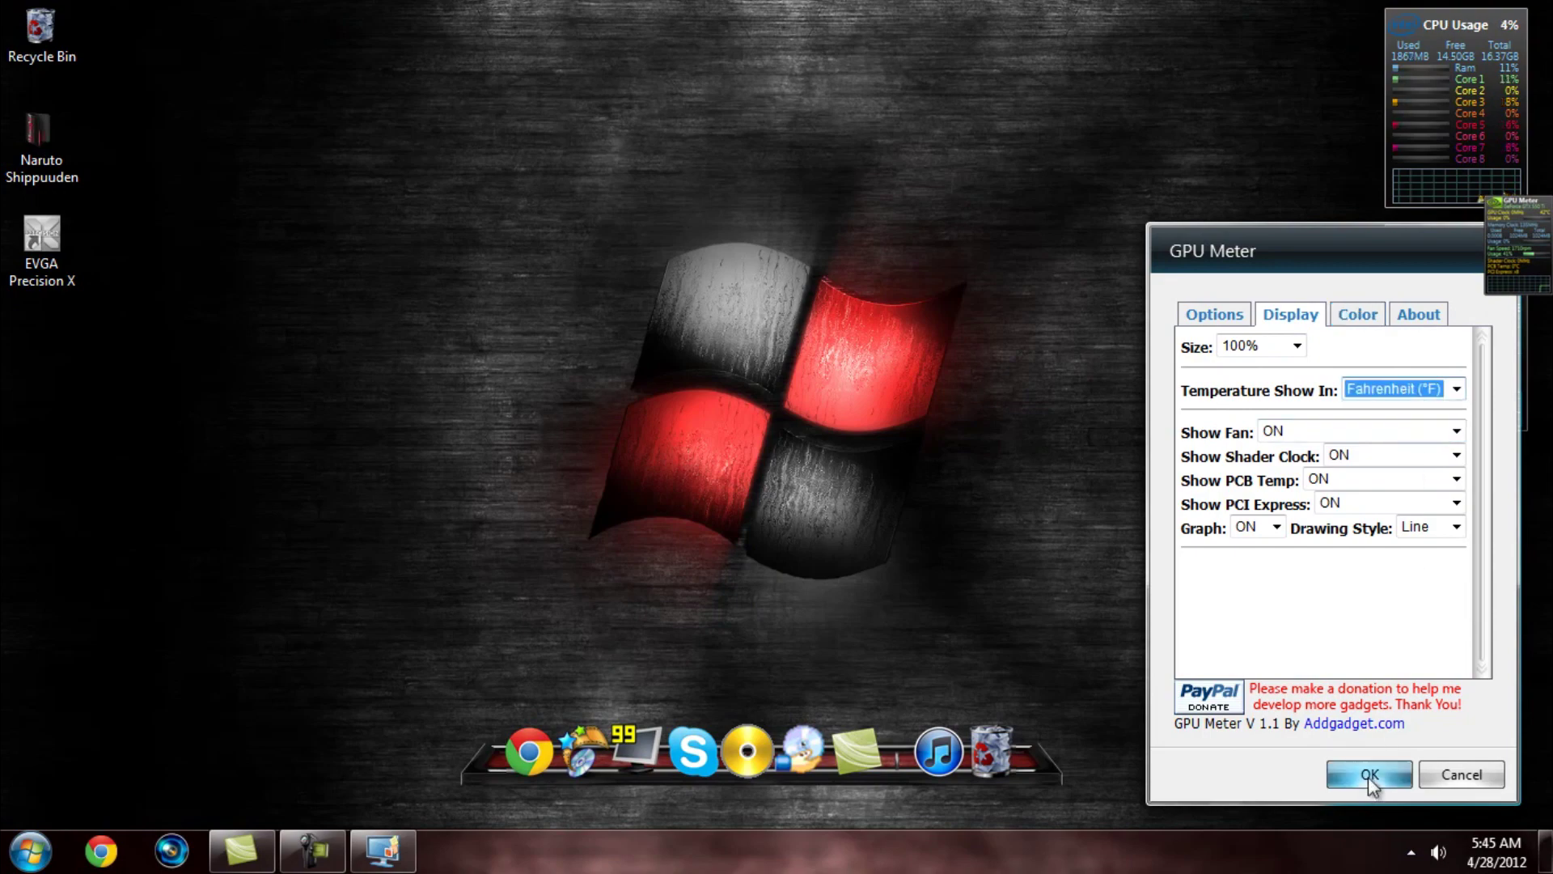
click(1370, 774)
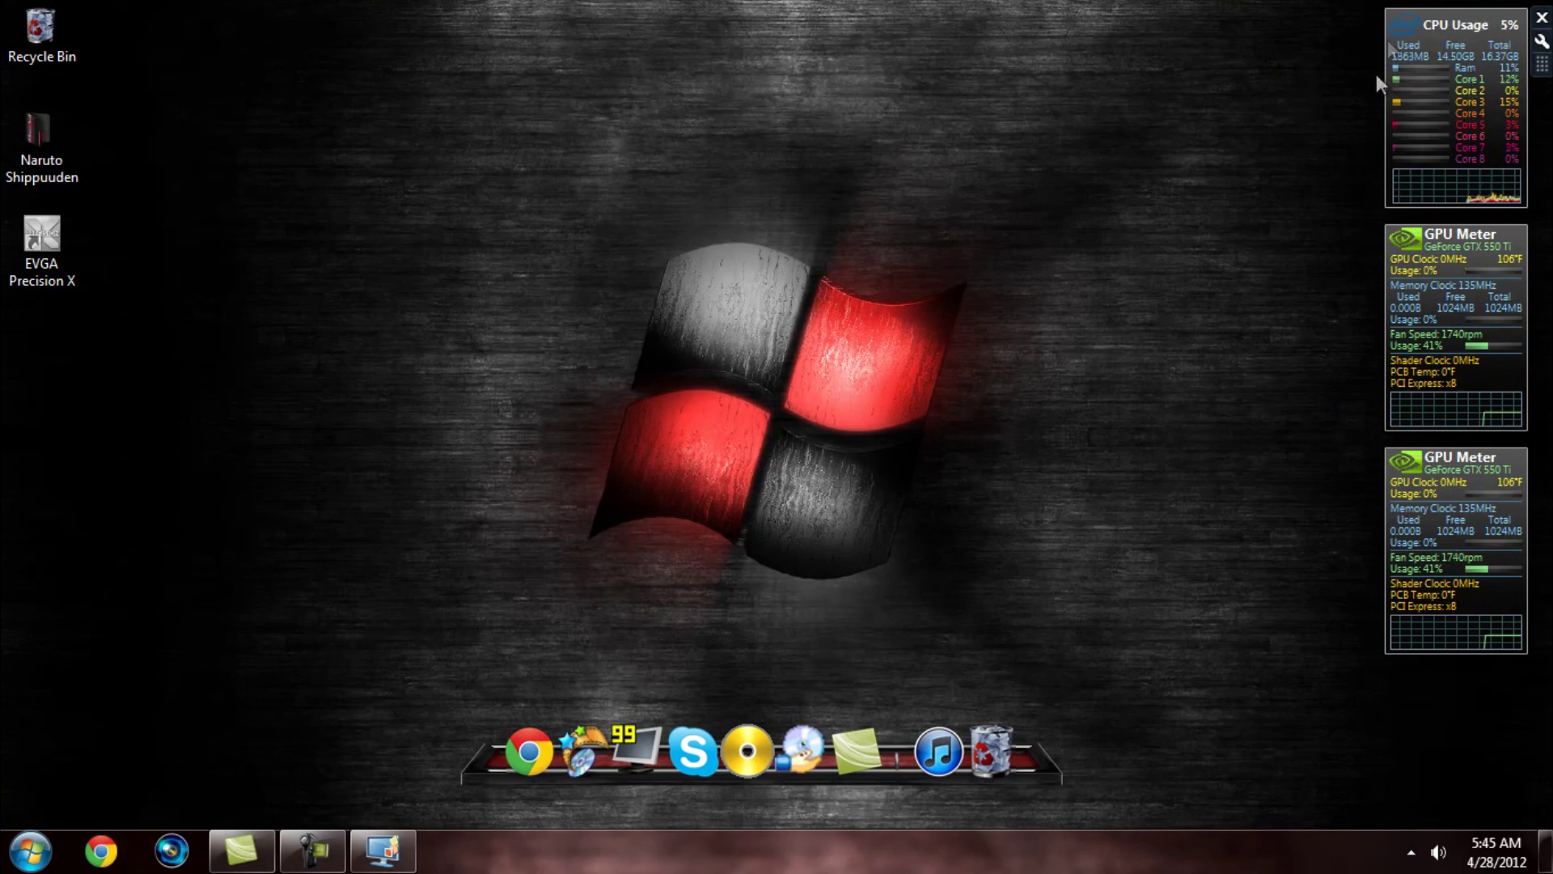
right_click(615, 202)
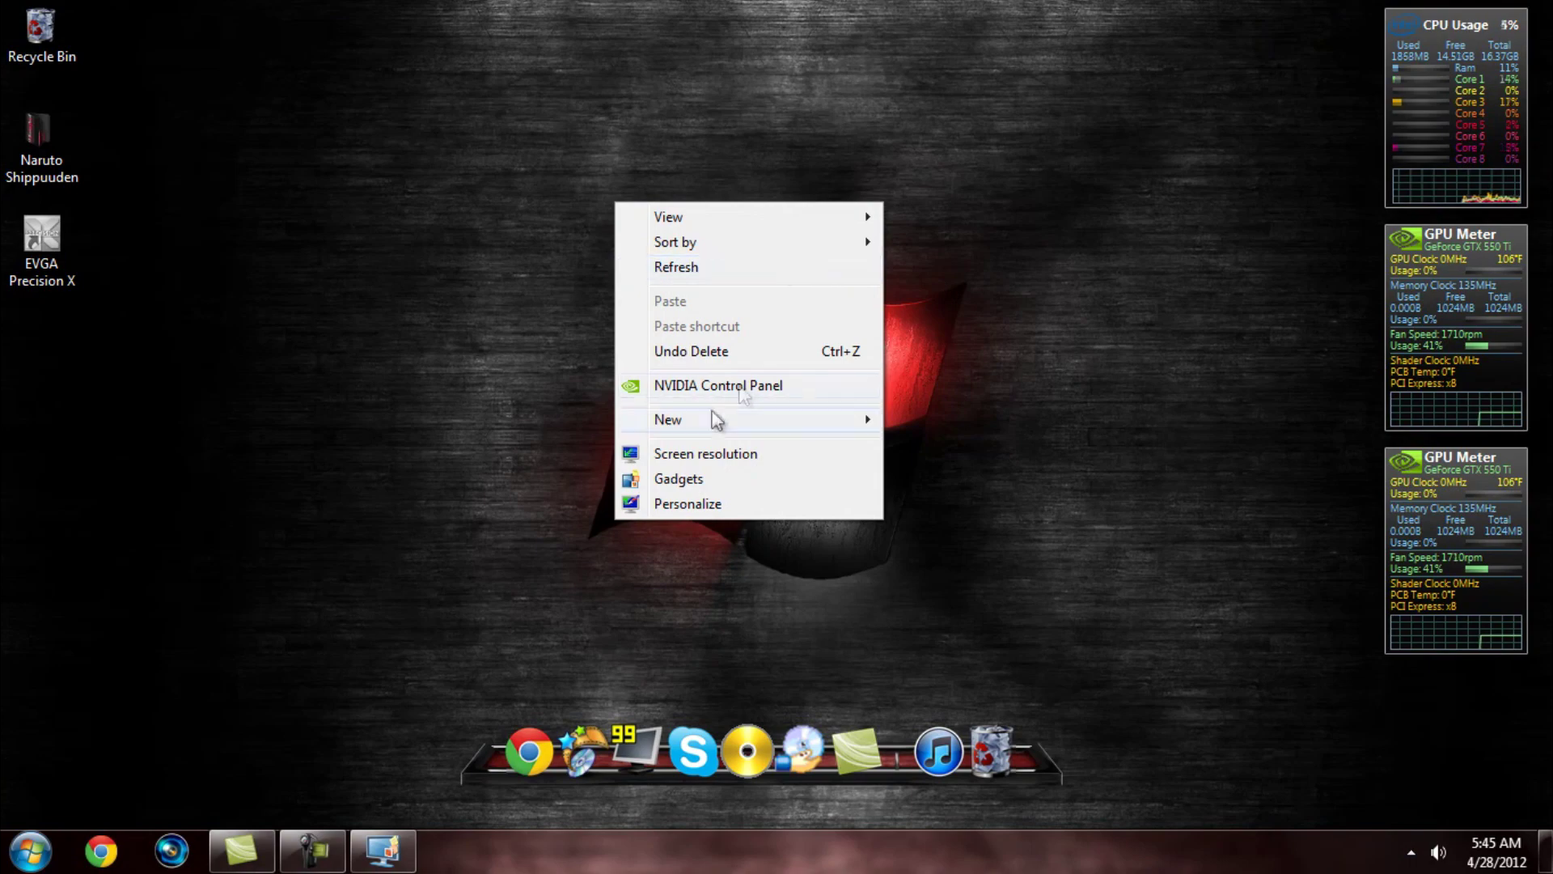
Add the Xbox Live GamerCard gadget from the gadget gallery to the desktop
click(718, 478)
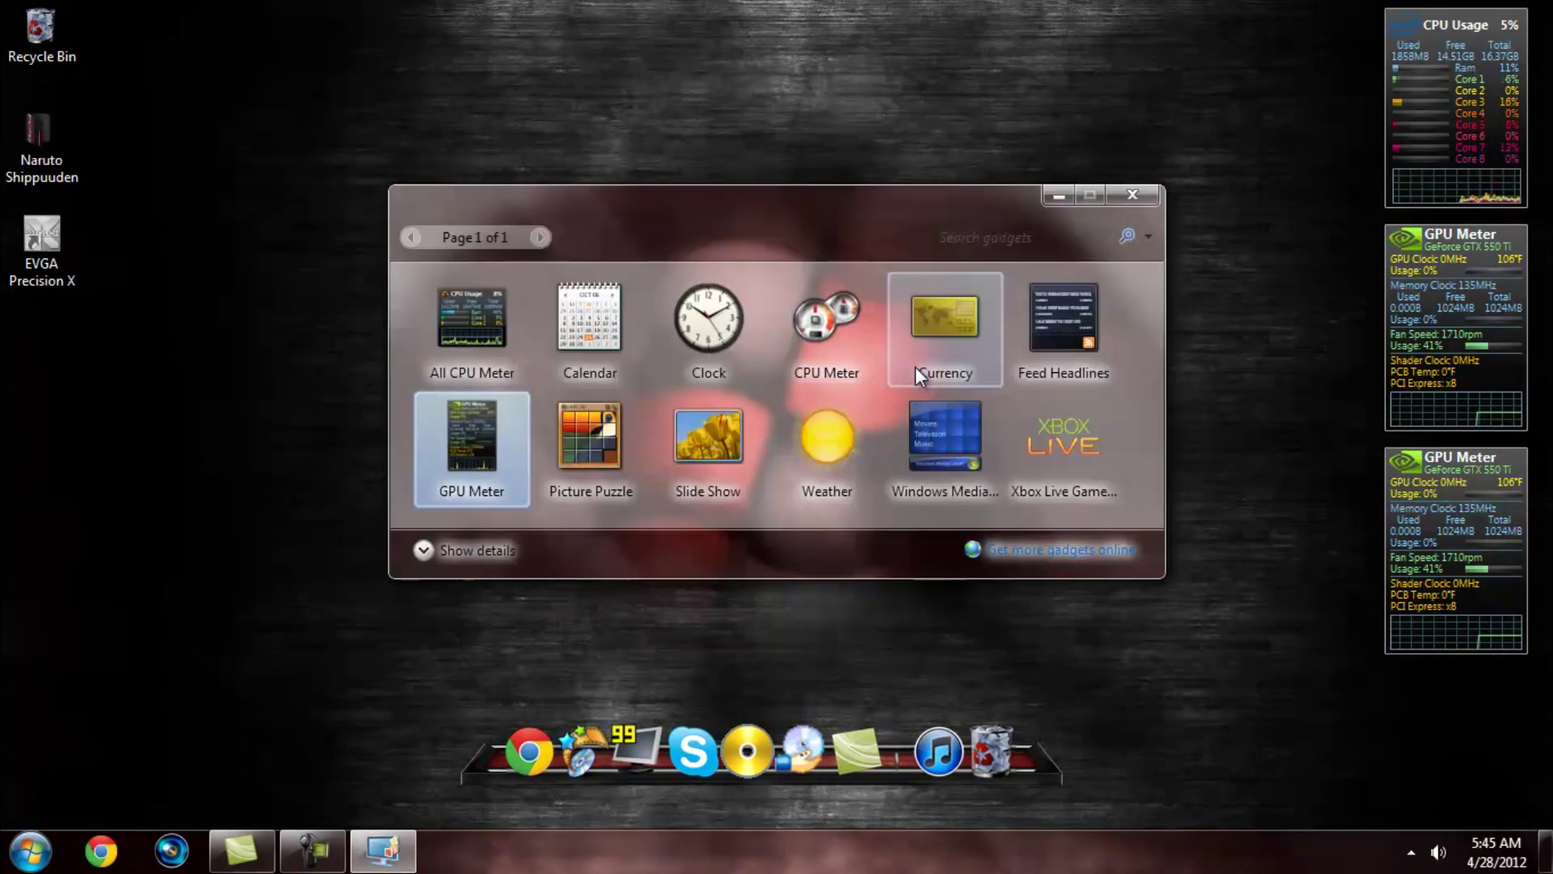
drag(1058, 438, 1149, 32)
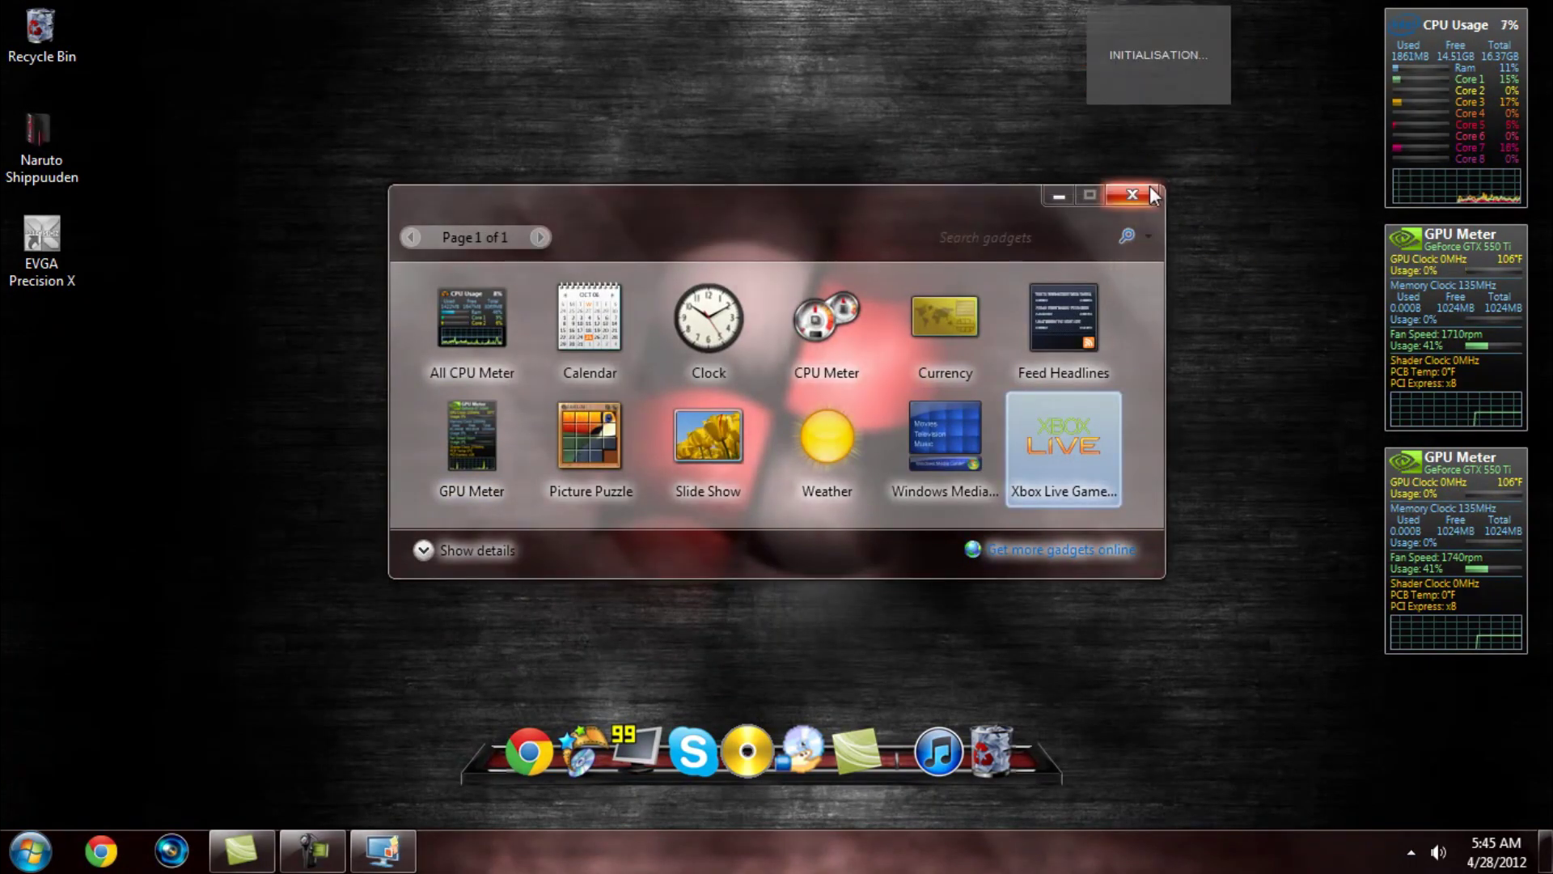
click(1140, 193)
Arrange the gadget column: gamercard on top, then CPU Usage, then both GPU Meters
mouse_move(1241, 65)
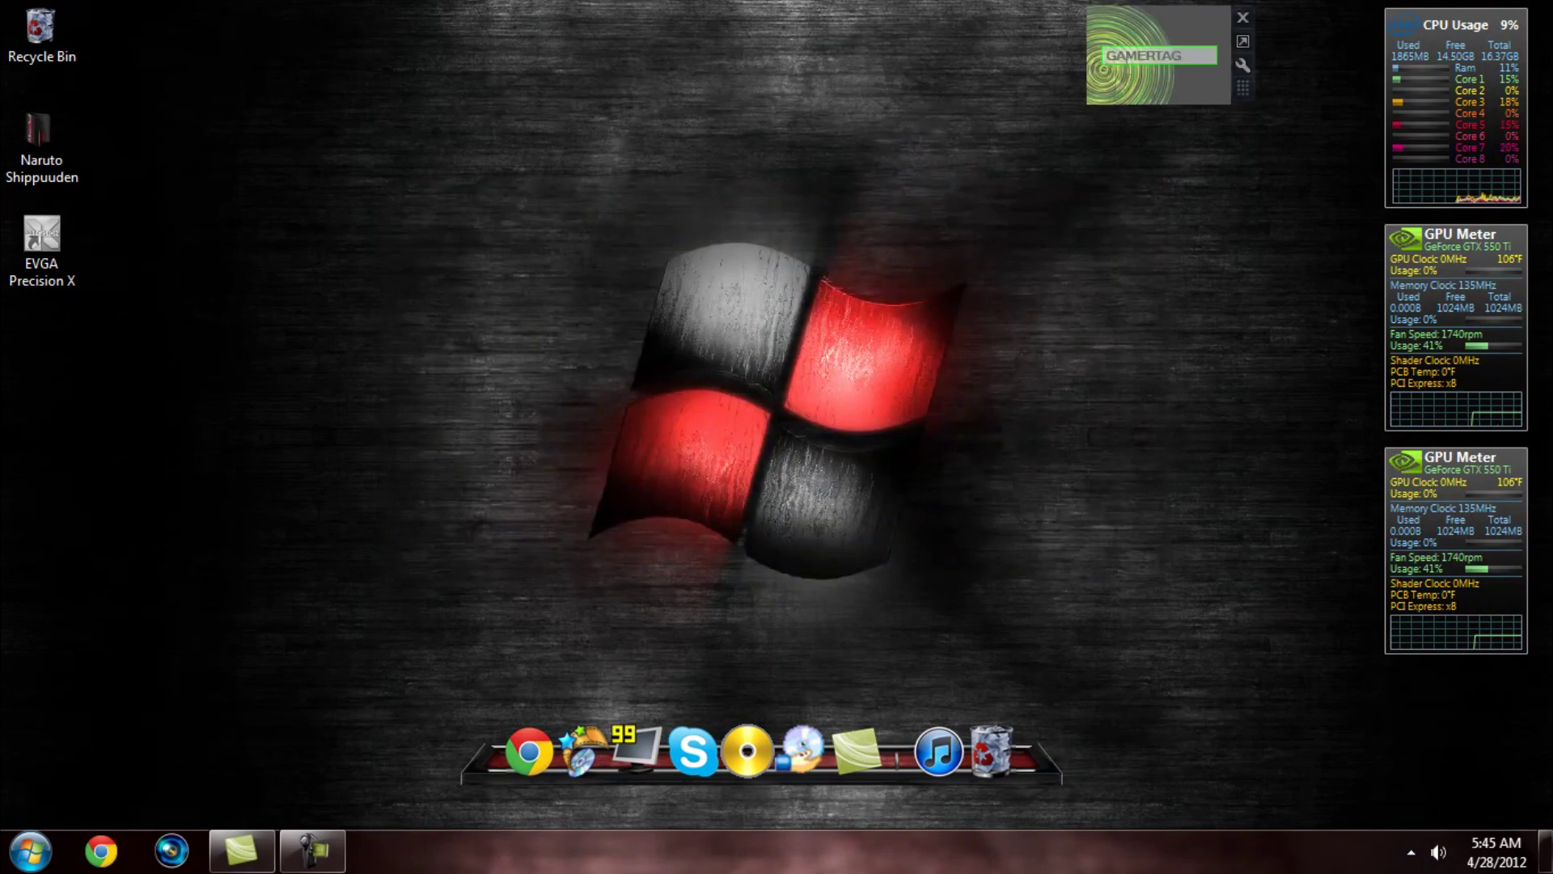
drag(1243, 87, 1291, 202)
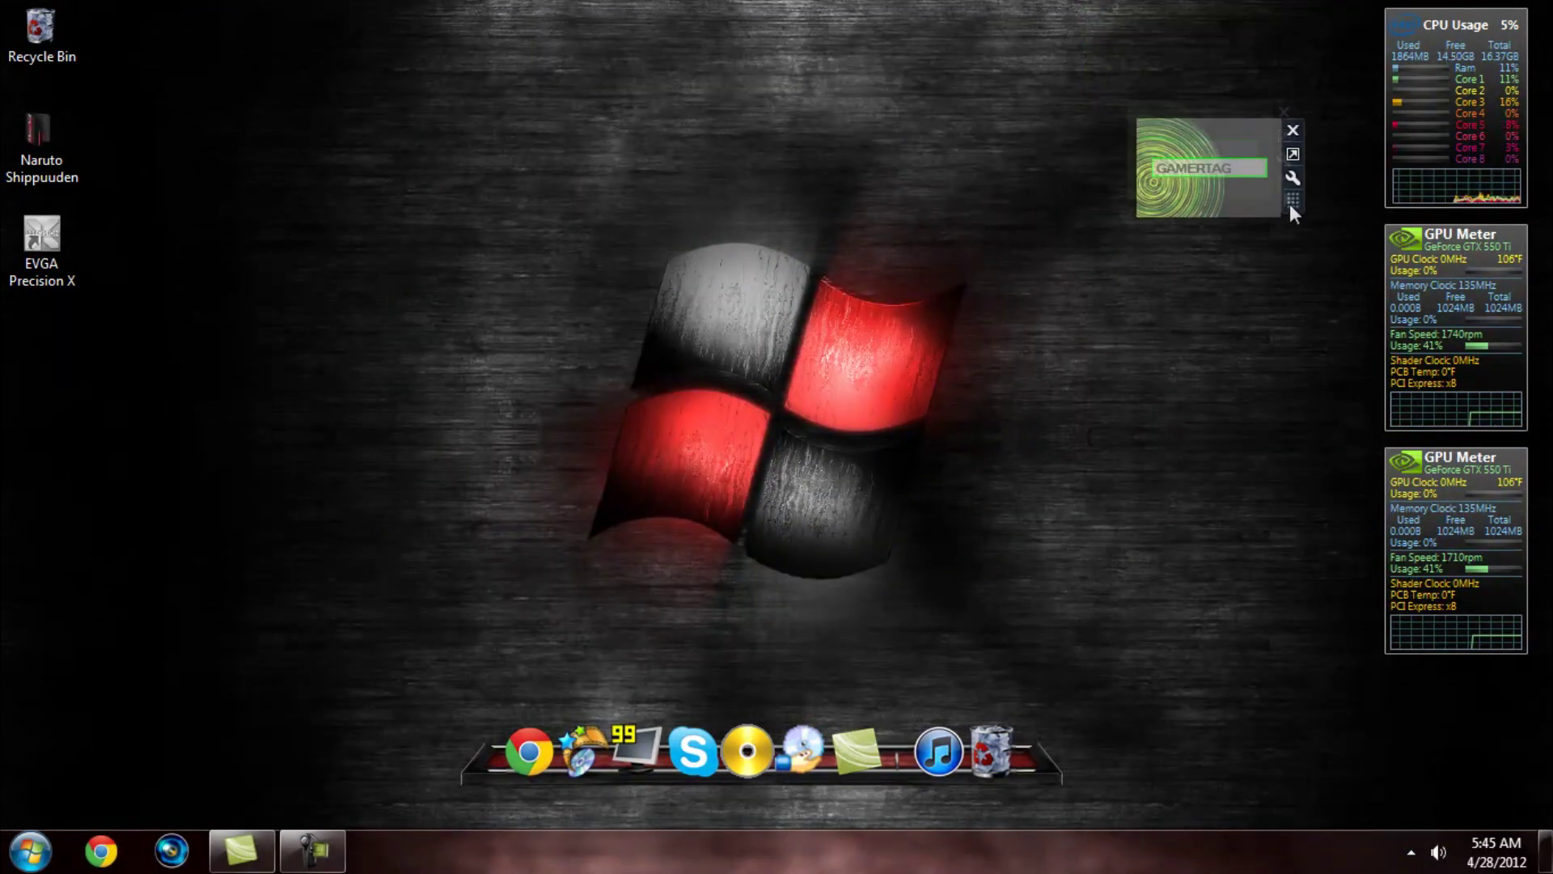
drag(1470, 497, 1434, 681)
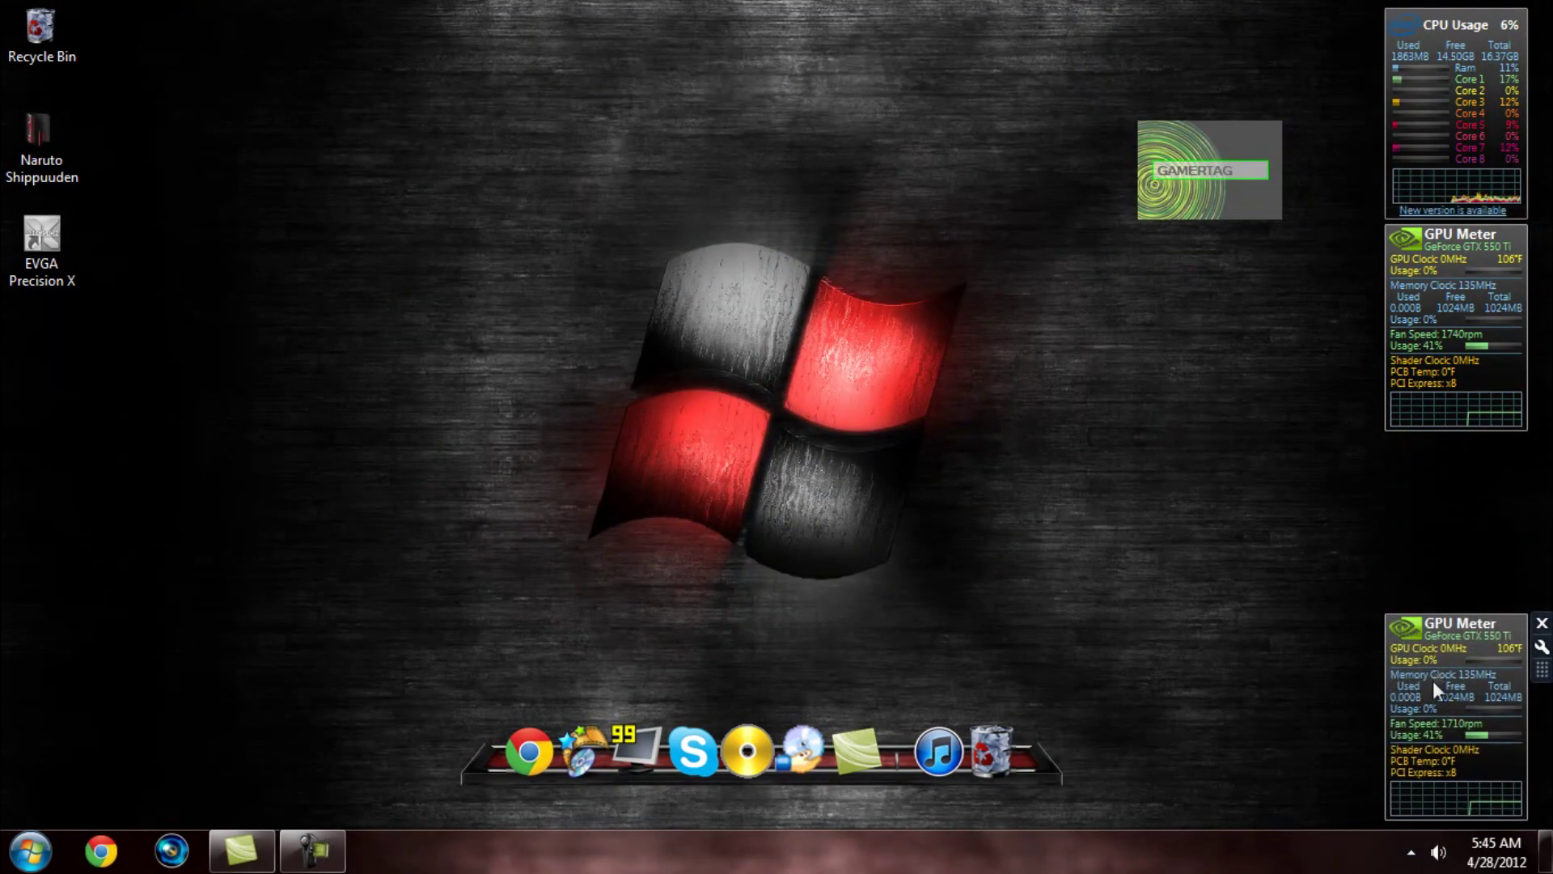
drag(1432, 333, 1443, 464)
drag(1442, 125, 1443, 278)
drag(1202, 142, 1402, 34)
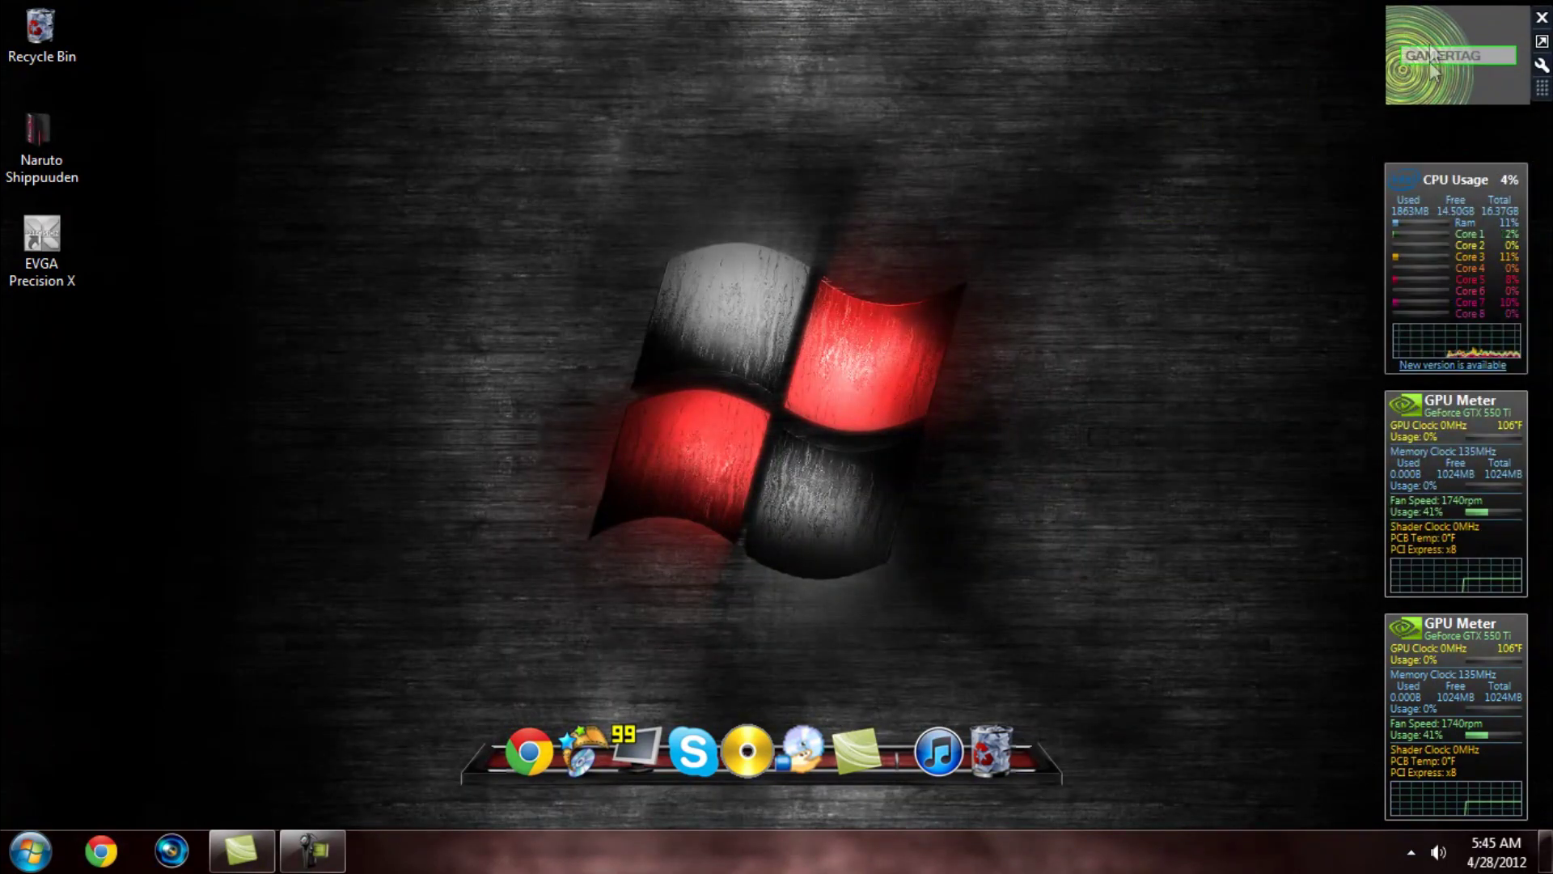
drag(1430, 180, 1429, 135)
drag(1470, 389, 1468, 345)
drag(1462, 633, 1465, 535)
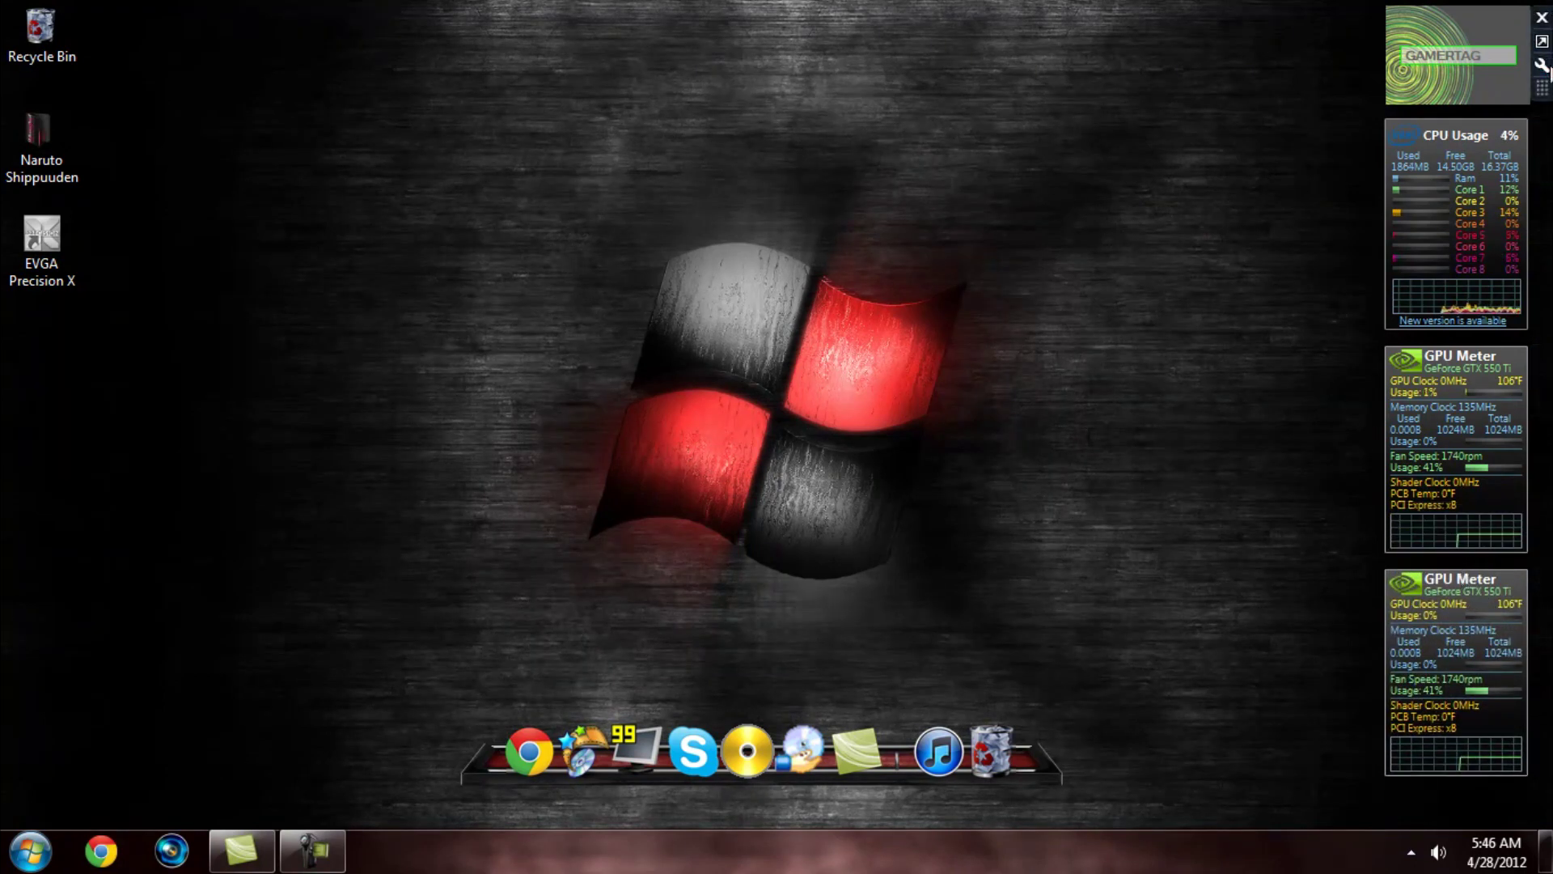
Enter the user's gamertag in the gamercard's settings and confirm it
click(1544, 68)
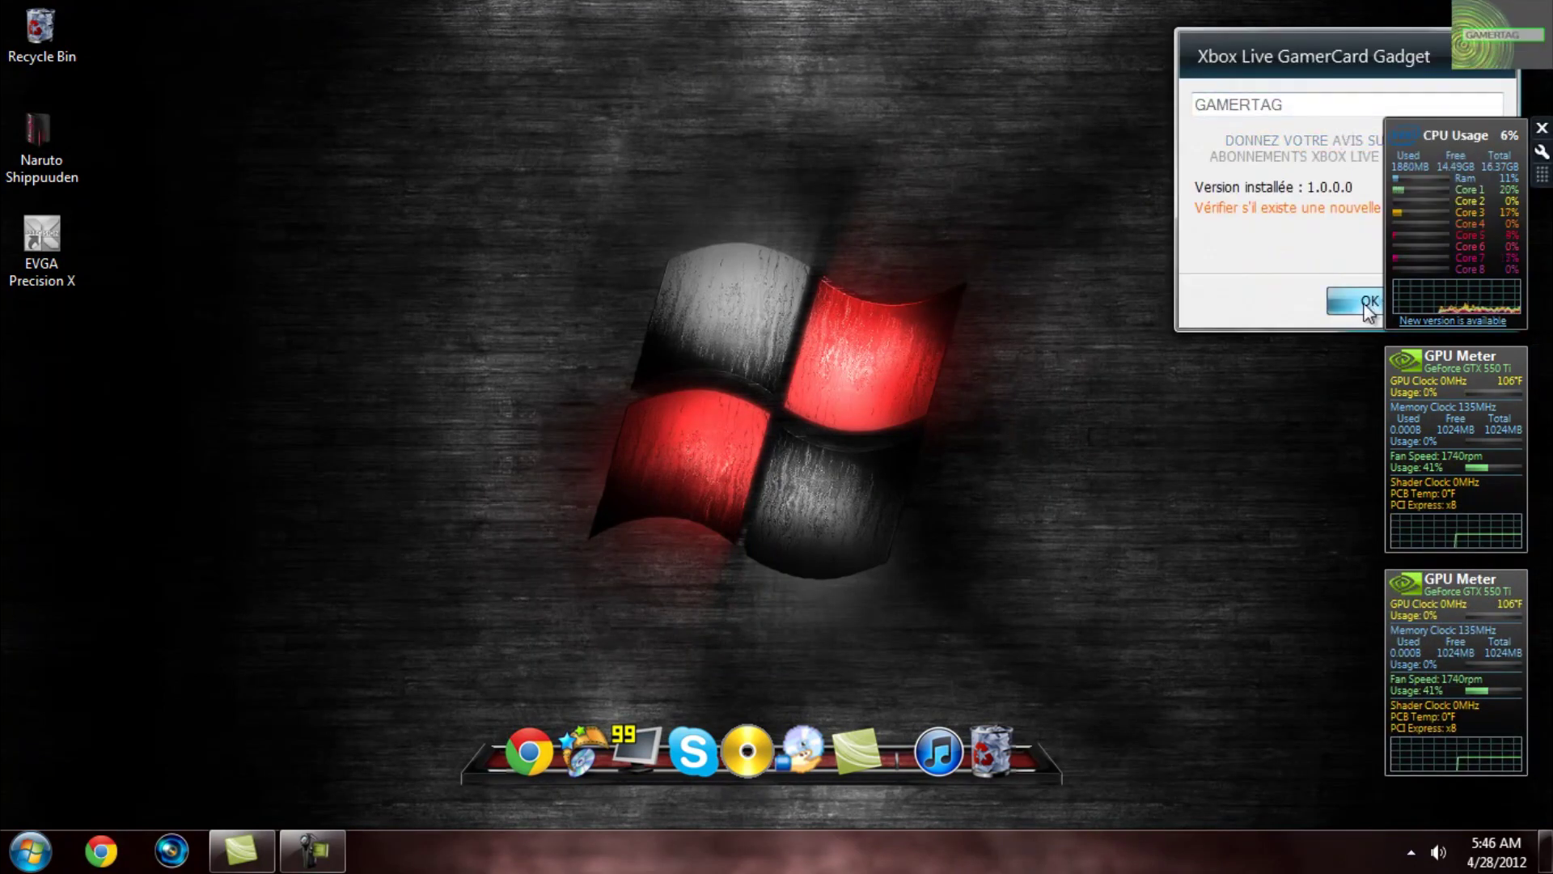
click(1313, 101)
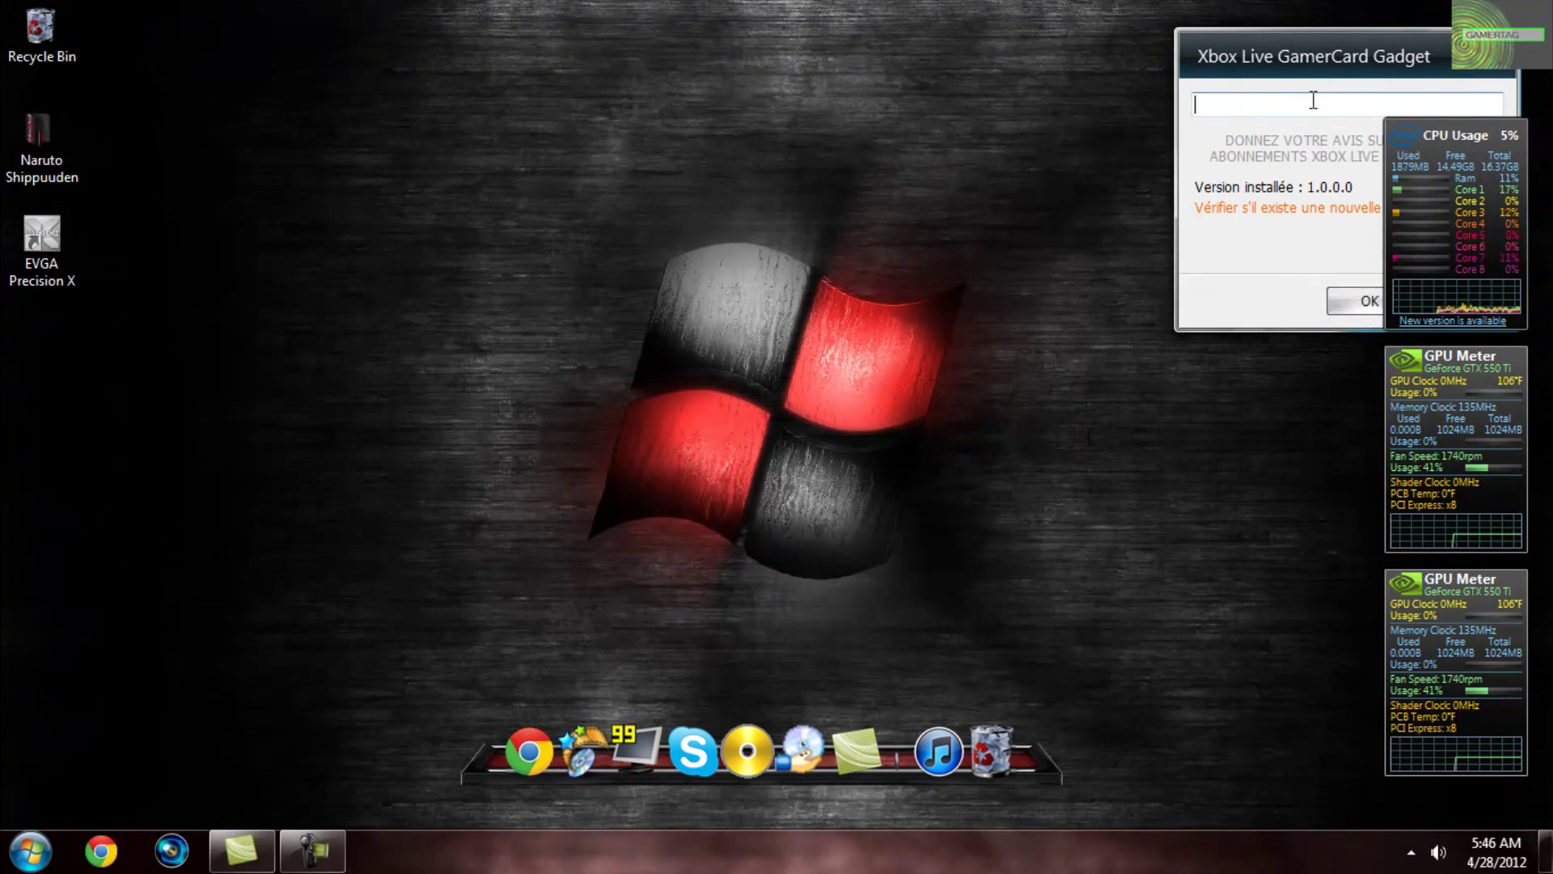
text(Eggy)
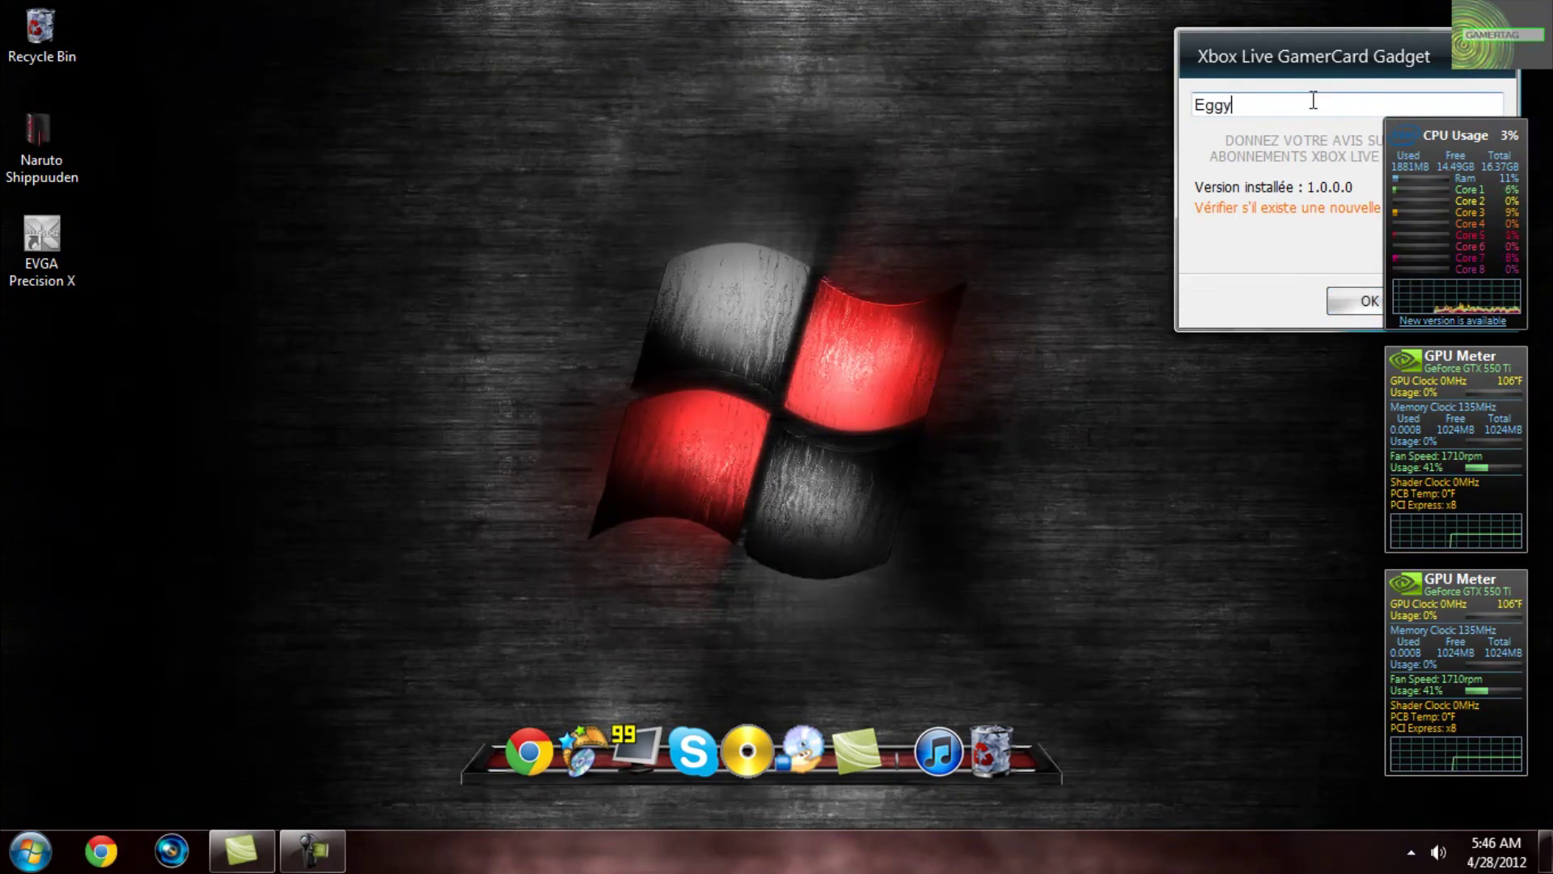
text(Yapper)
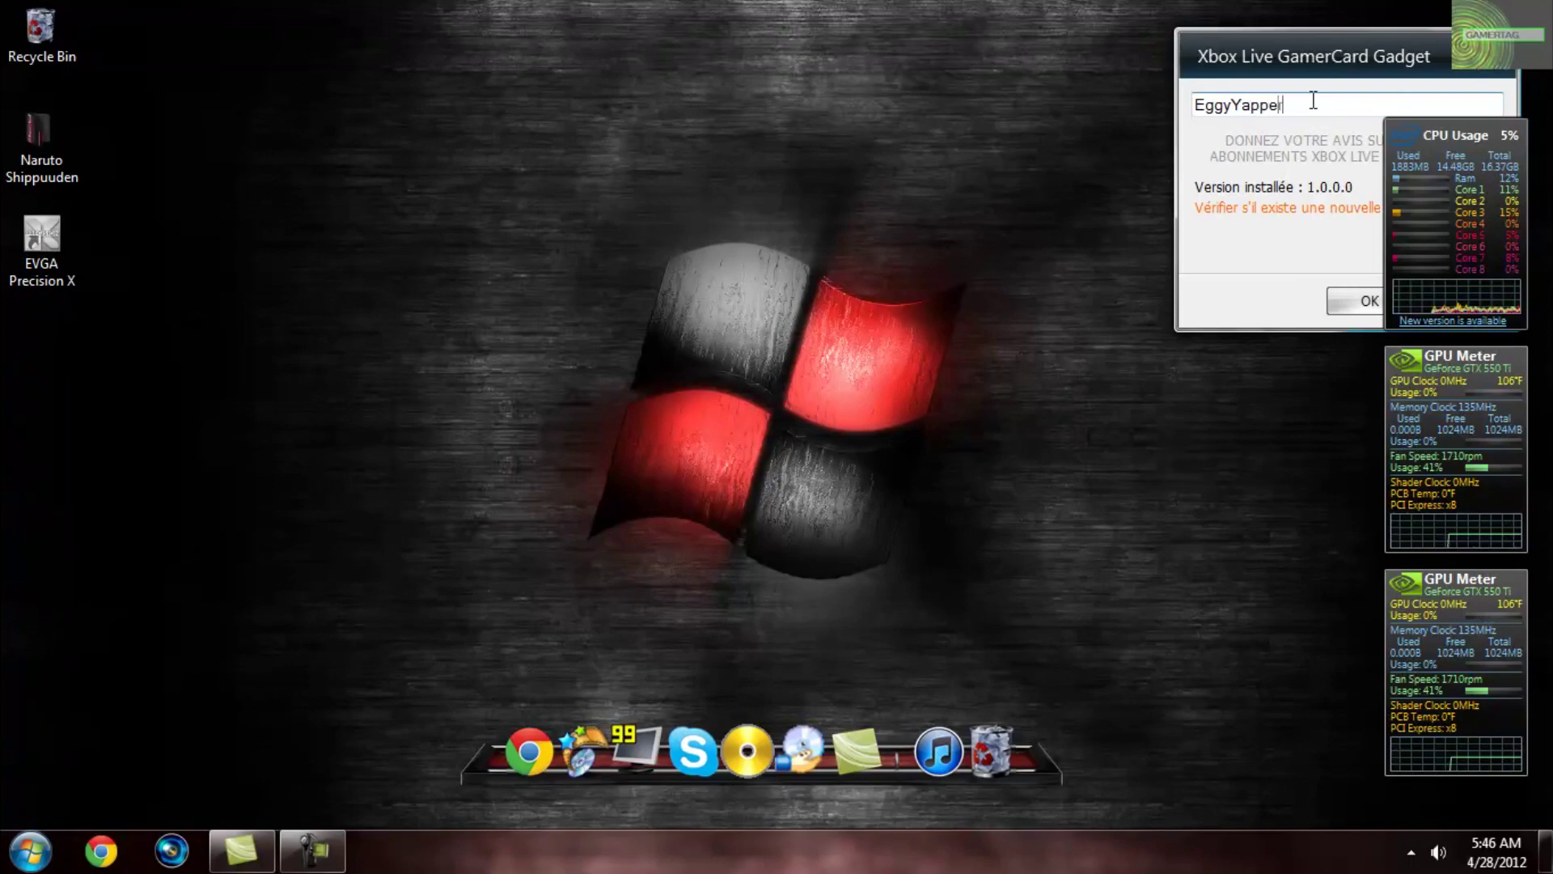
click(1364, 299)
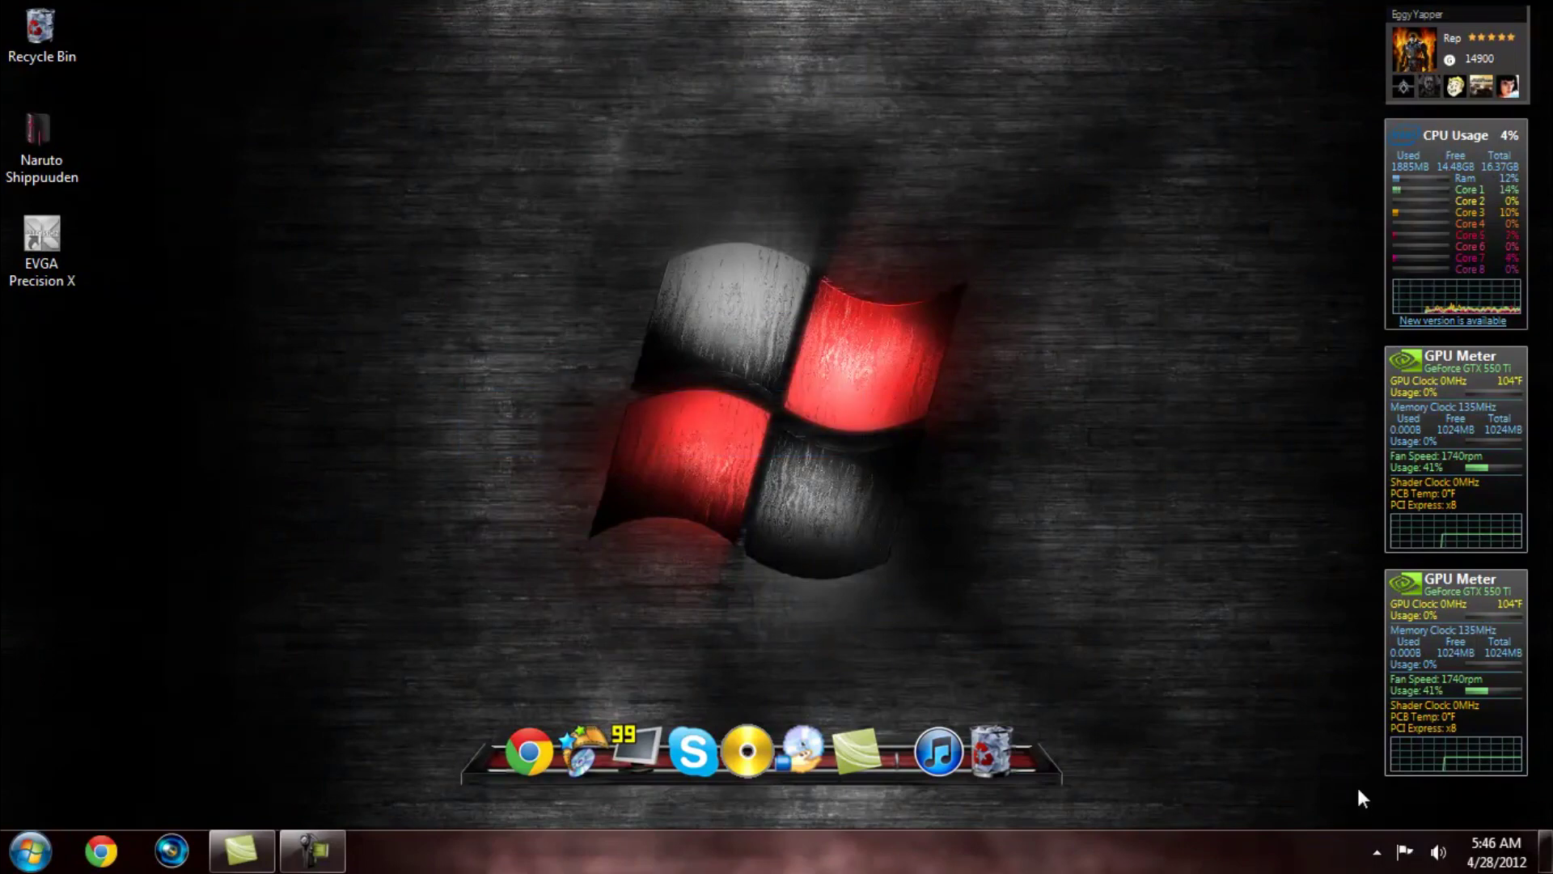
drag(1357, 786, 1307, 799)
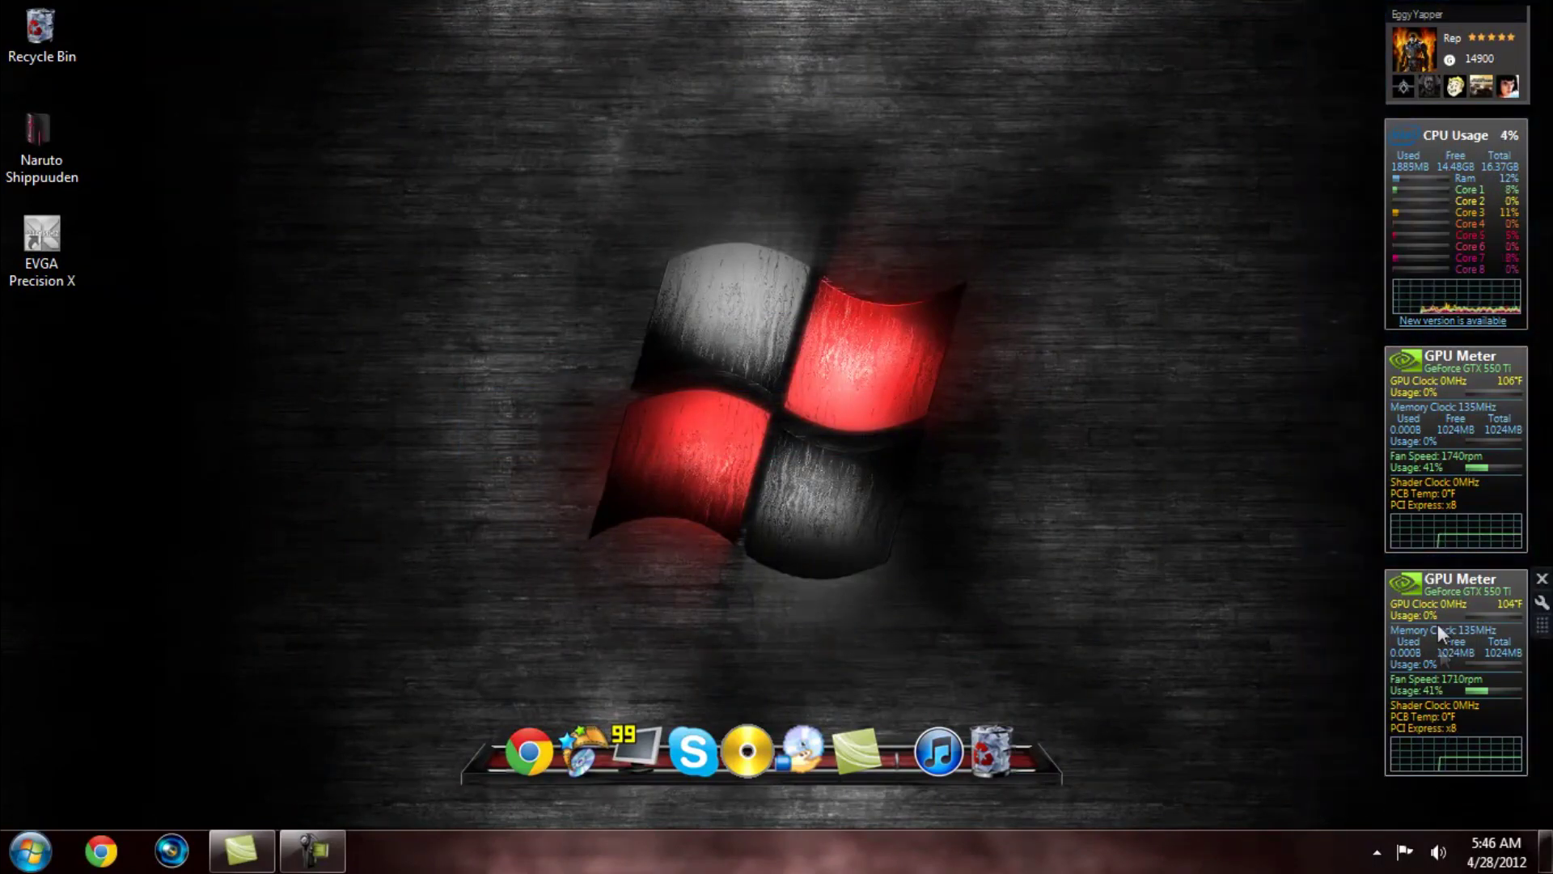
mouse_move(1428, 493)
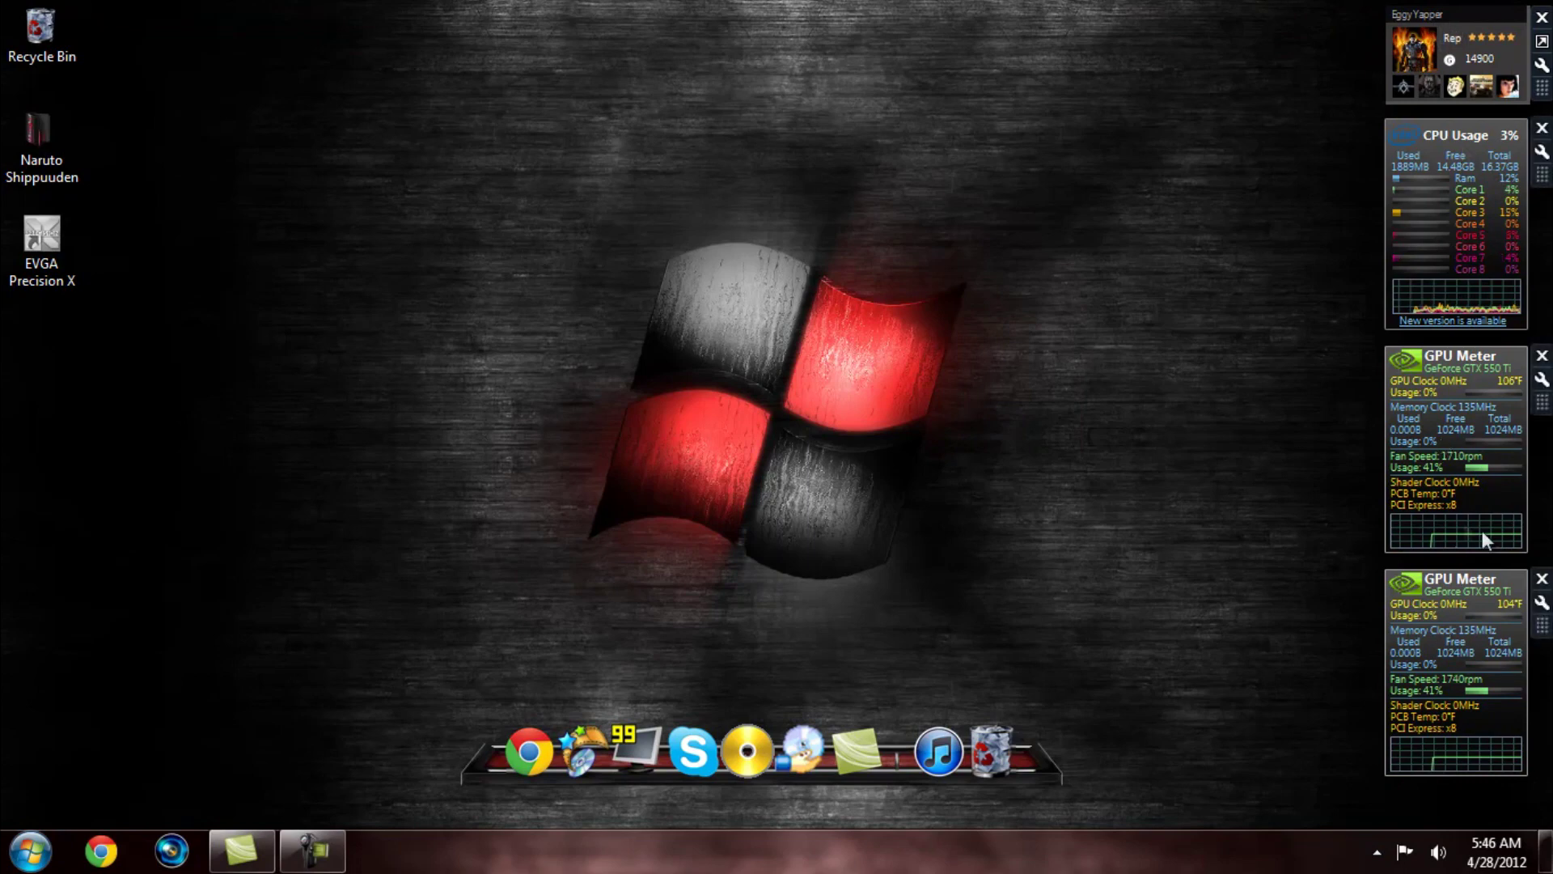
drag(1238, 315, 490, 597)
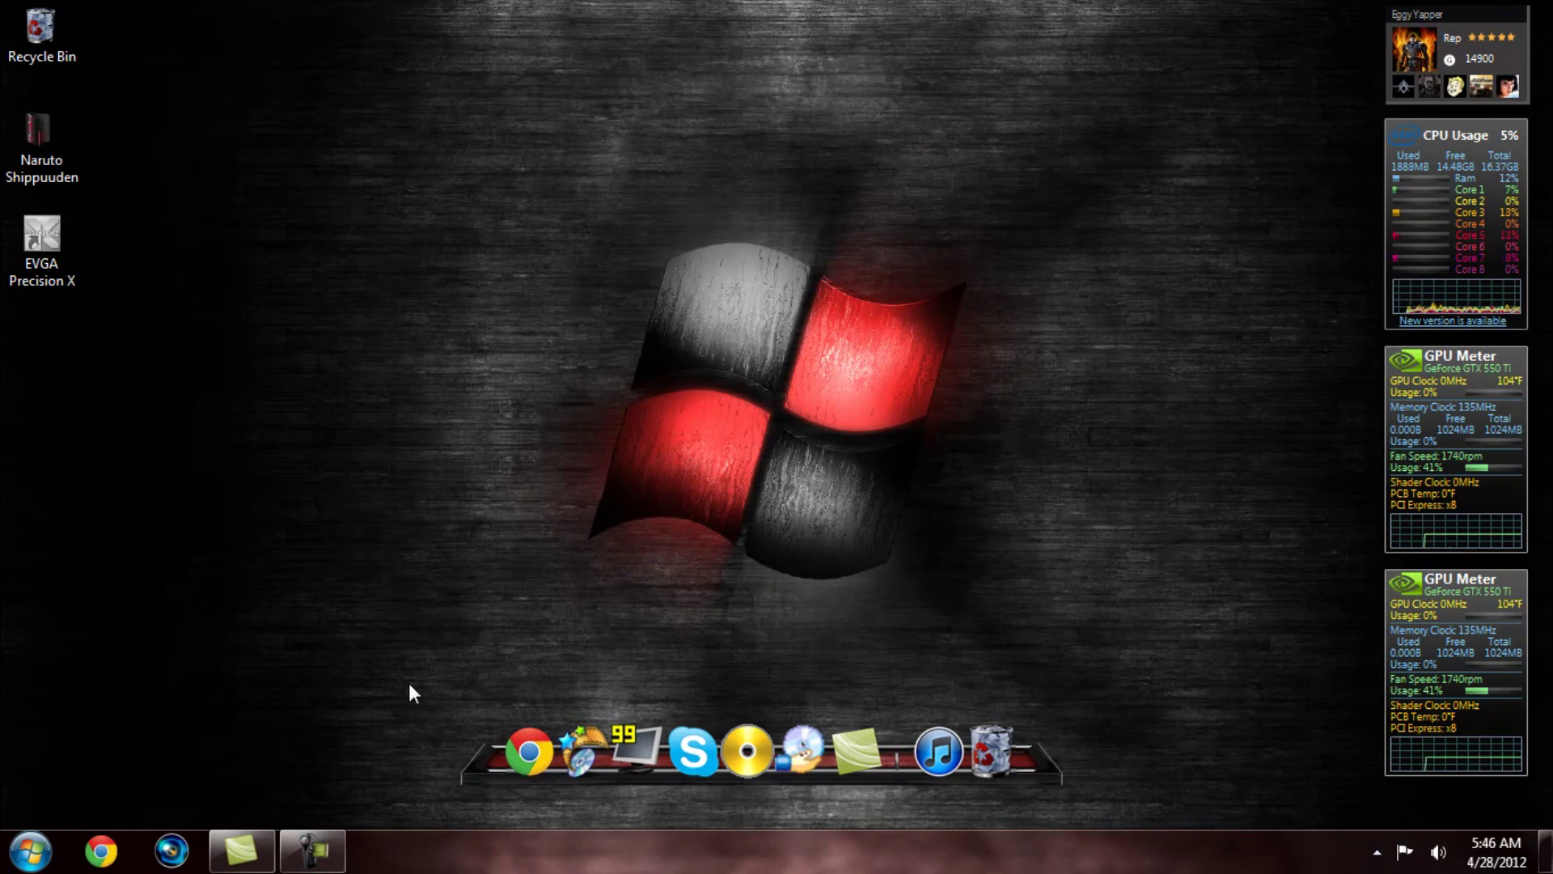
drag(412, 684, 1111, 802)
click(31, 849)
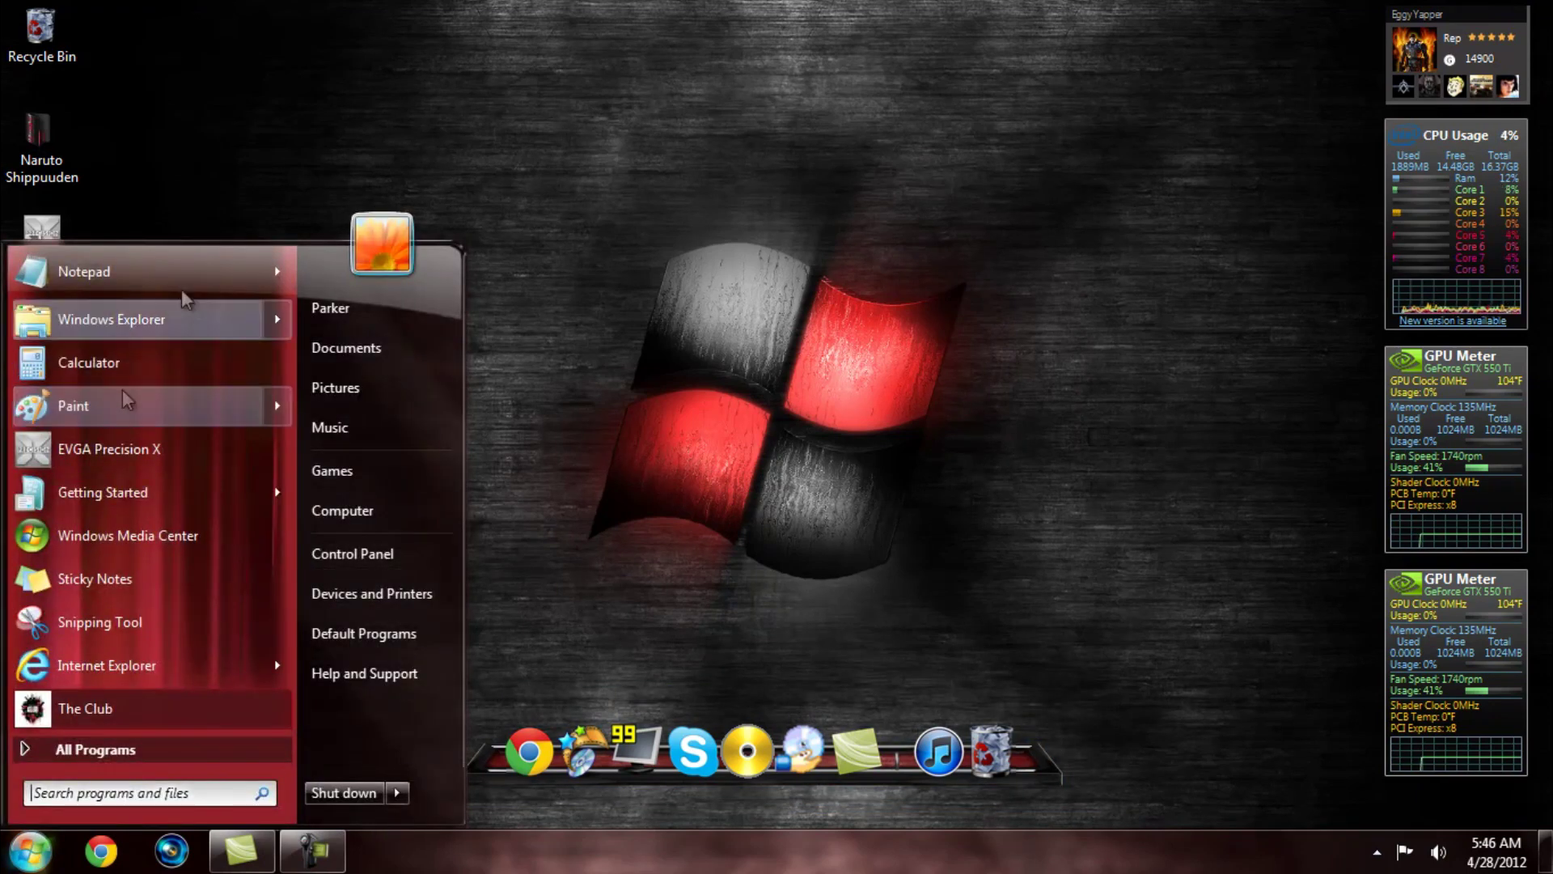
click(901, 251)
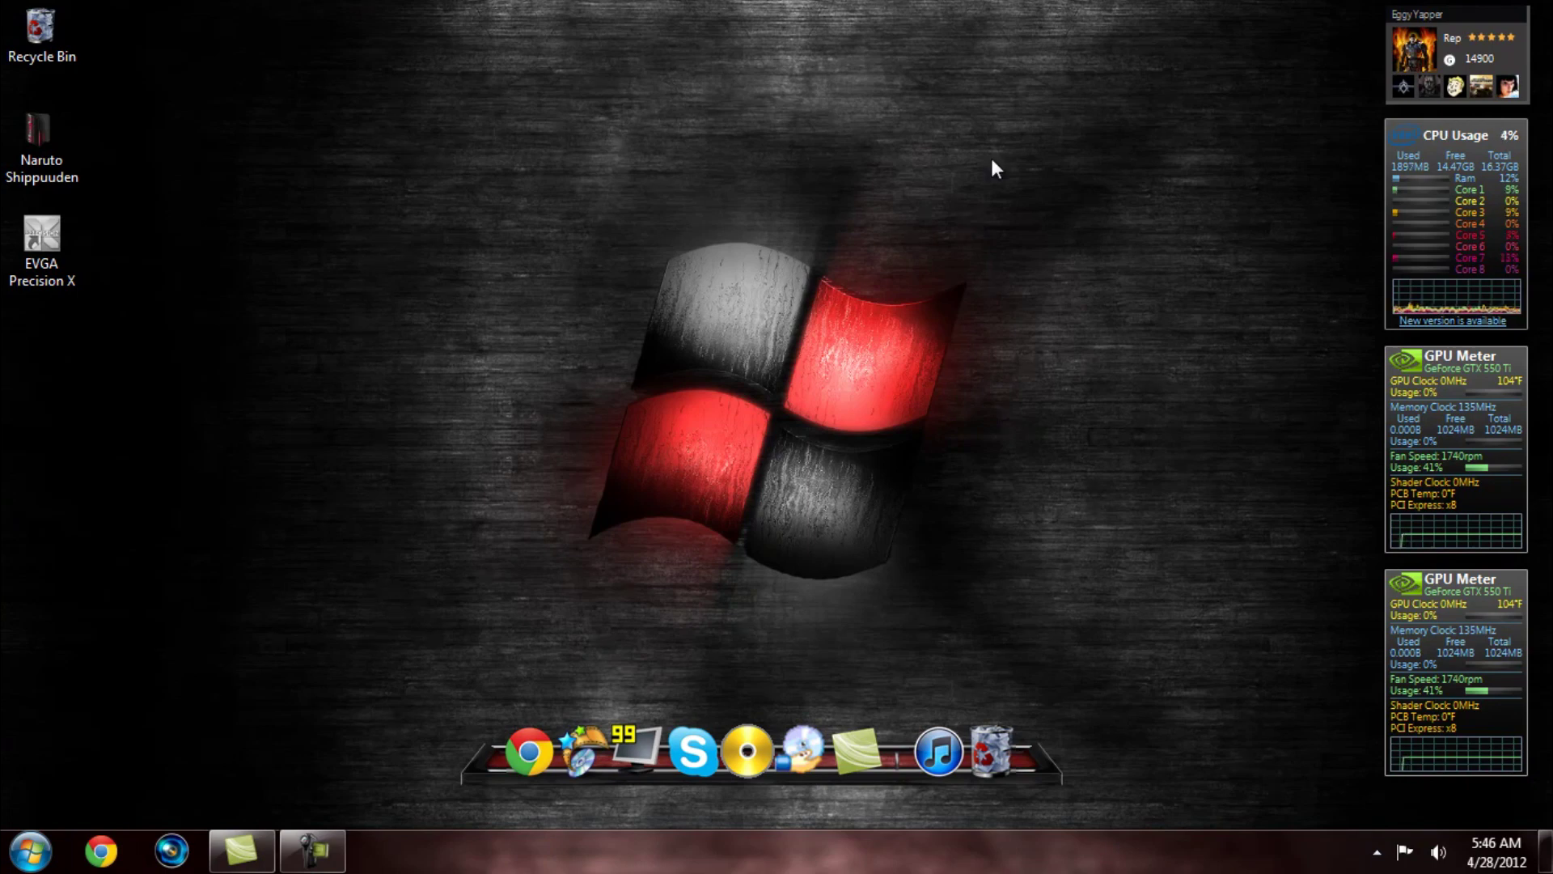
click(312, 850)
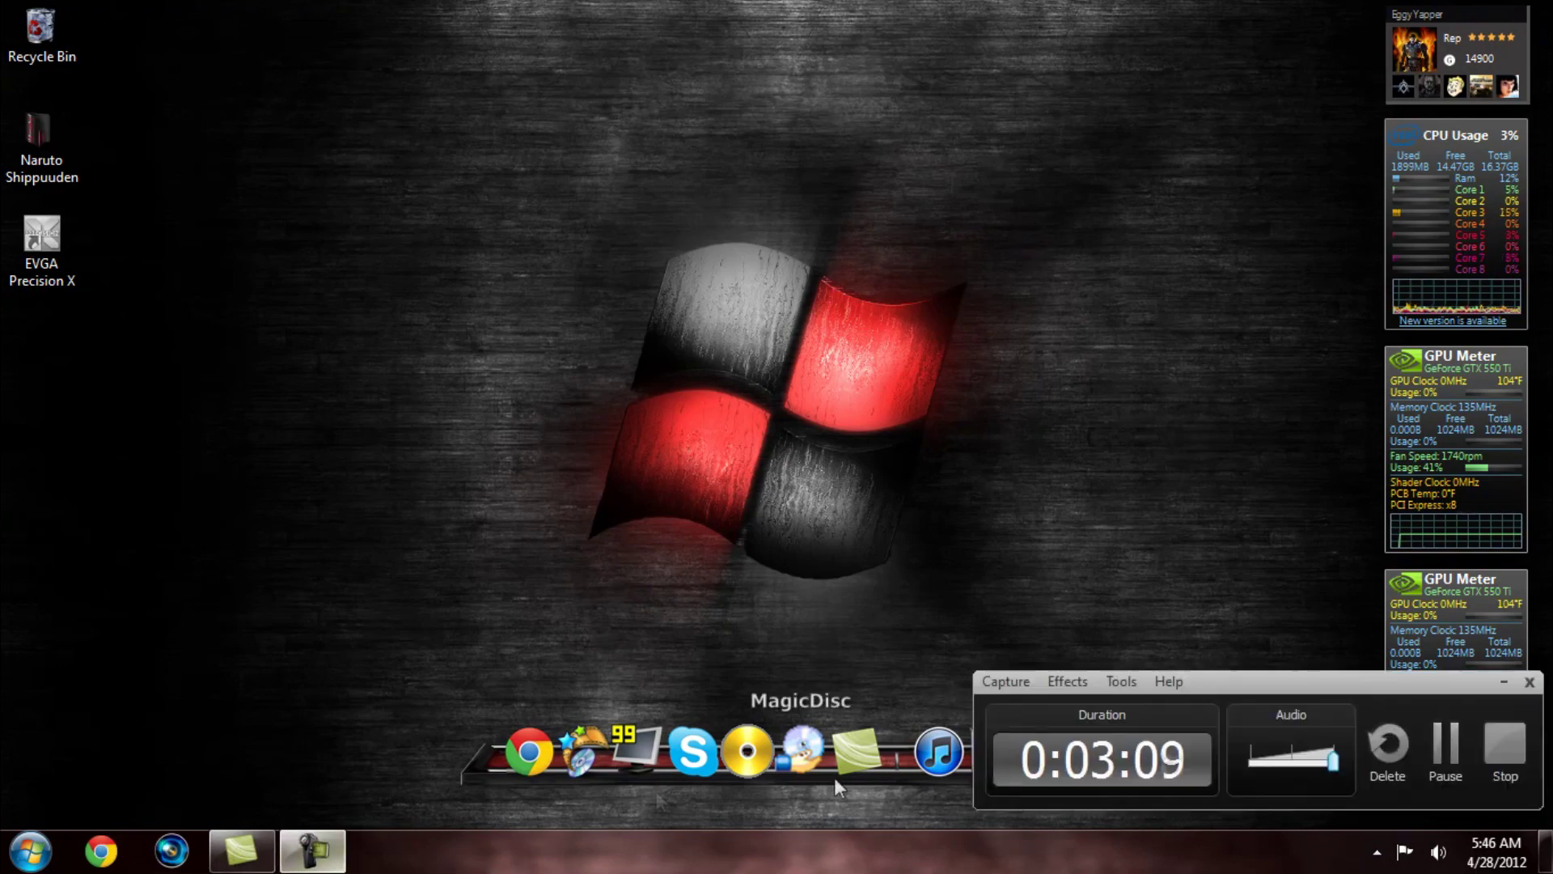
click(1503, 743)
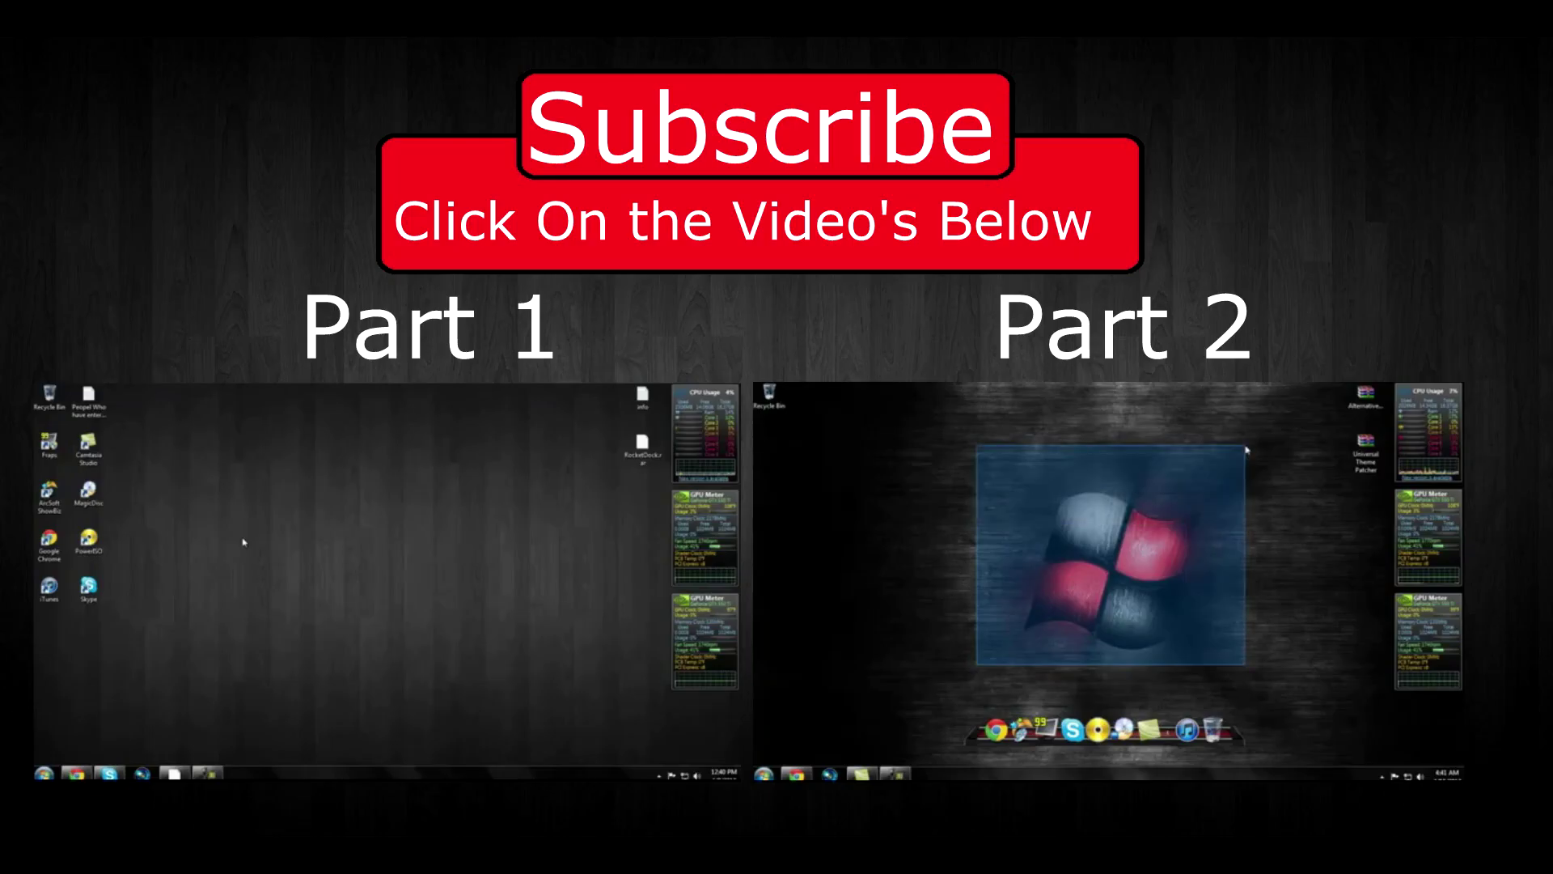